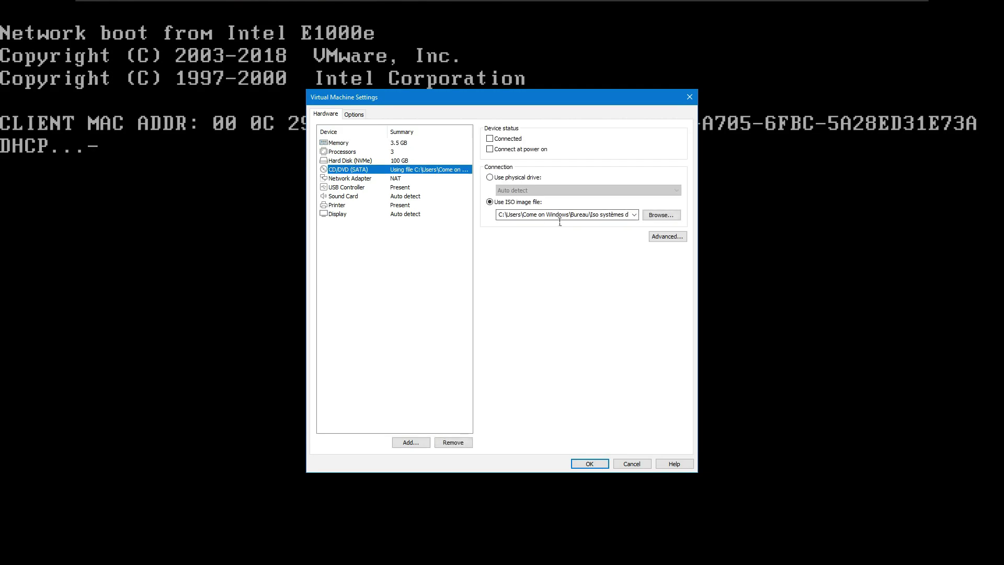
Step: Confirm the VM settings with the ISO attached and boot into the Hiren's BootCD PE desktop
key("Return")
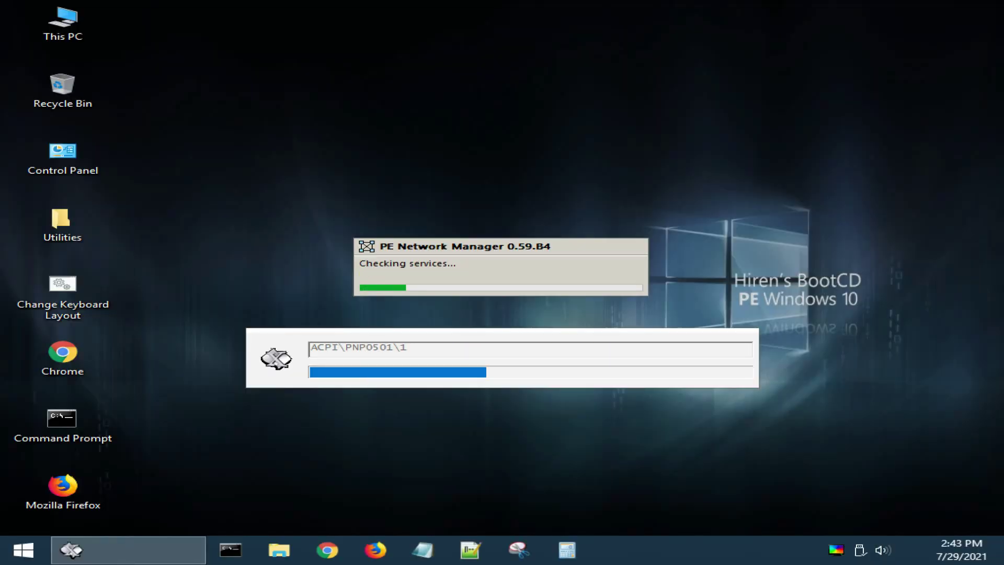
Step: Recover the 350 MB System Reserved partition with Lazesoft Windows Recovery, declining the reboot
left_click(24, 550)
left_click(79, 486)
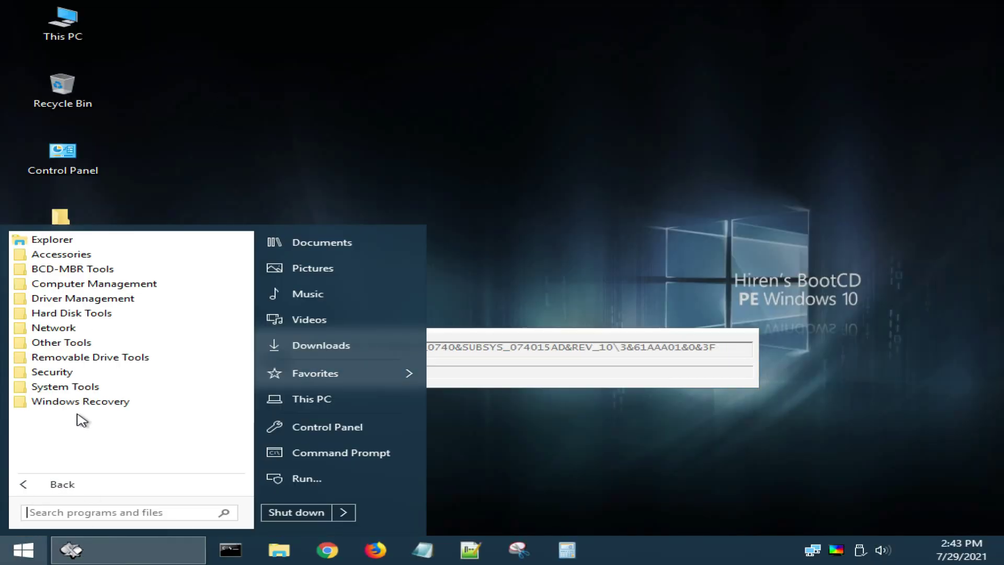
left_click(78, 401)
left_click(86, 417)
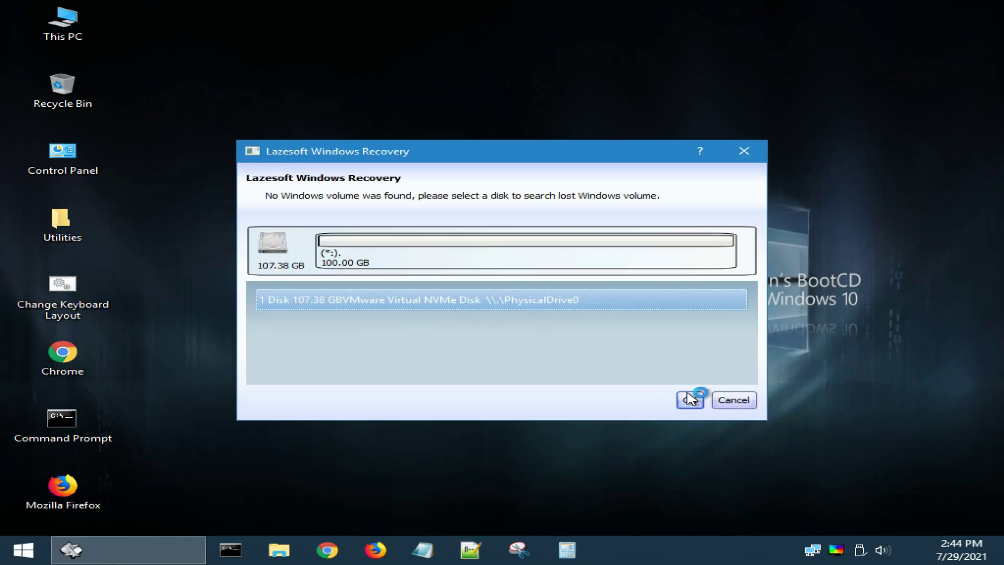
left_click(690, 400)
left_click(912, 56)
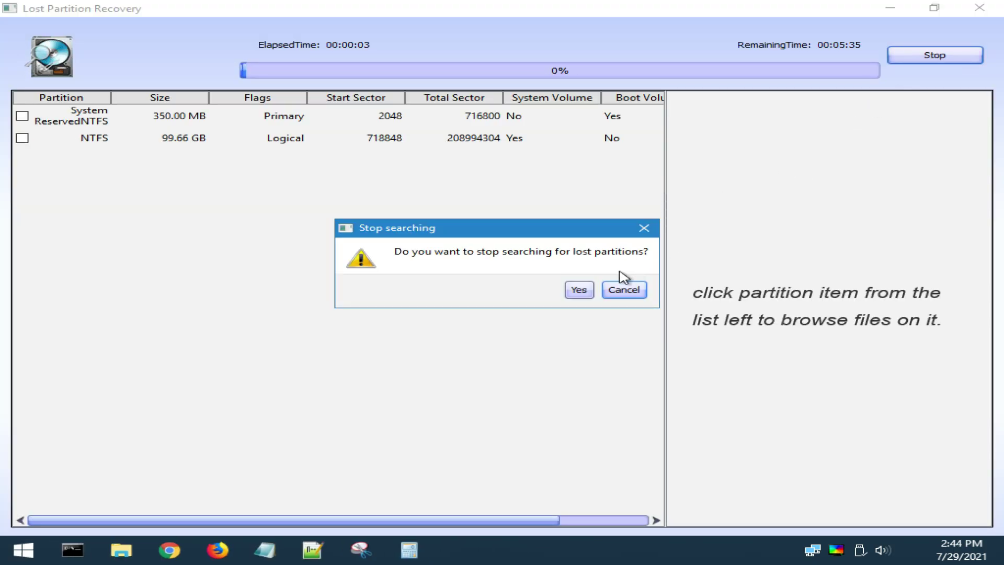
left_click(578, 289)
left_click(21, 116)
left_click(639, 59)
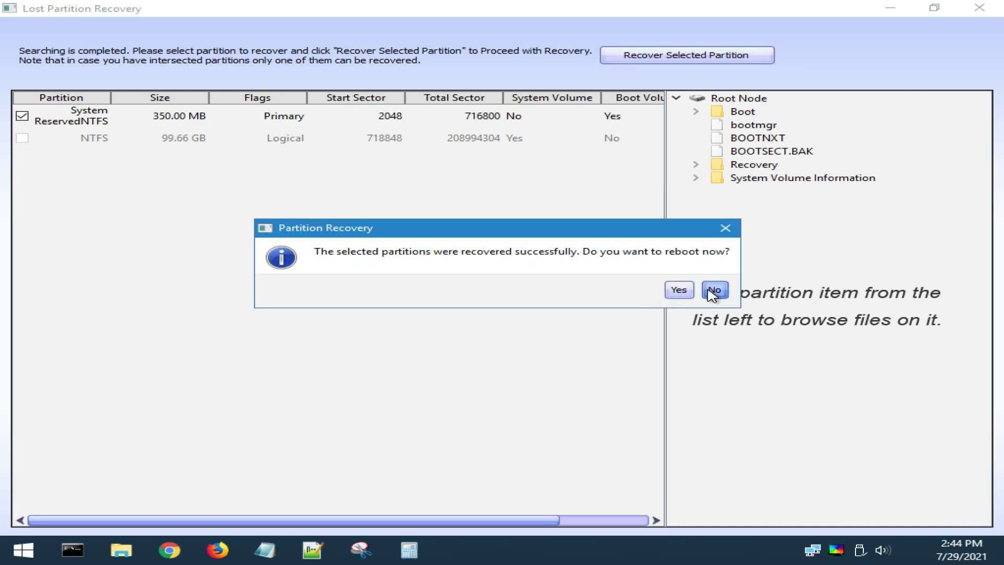
left_click(714, 290)
key("alt+F4")
Step: Recover the 99.66 GB NTFS partition in a second Lazesoft run without rebooting, then close it
key("super")
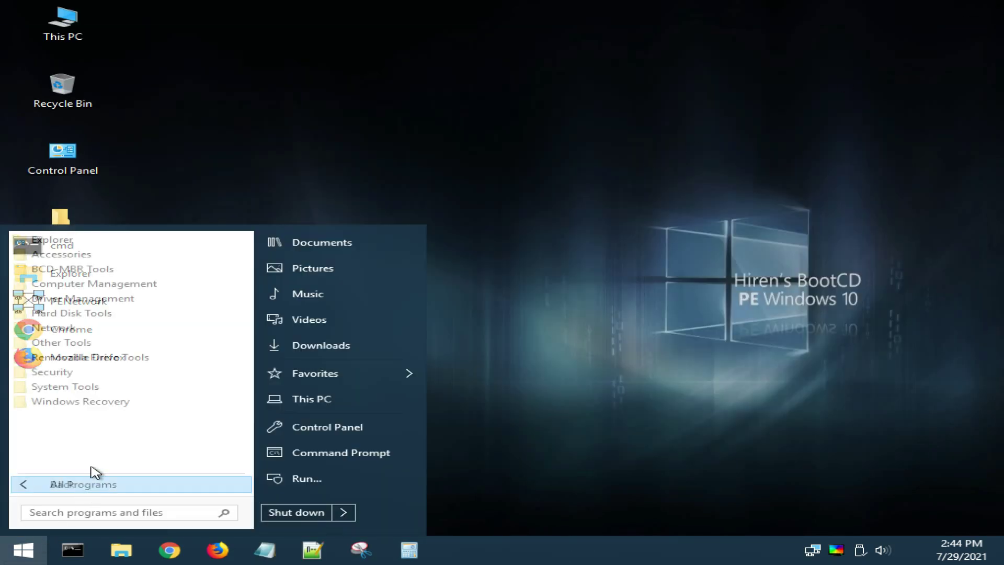
left_click(79, 401)
left_click(89, 415)
left_click(528, 309)
left_click(690, 401)
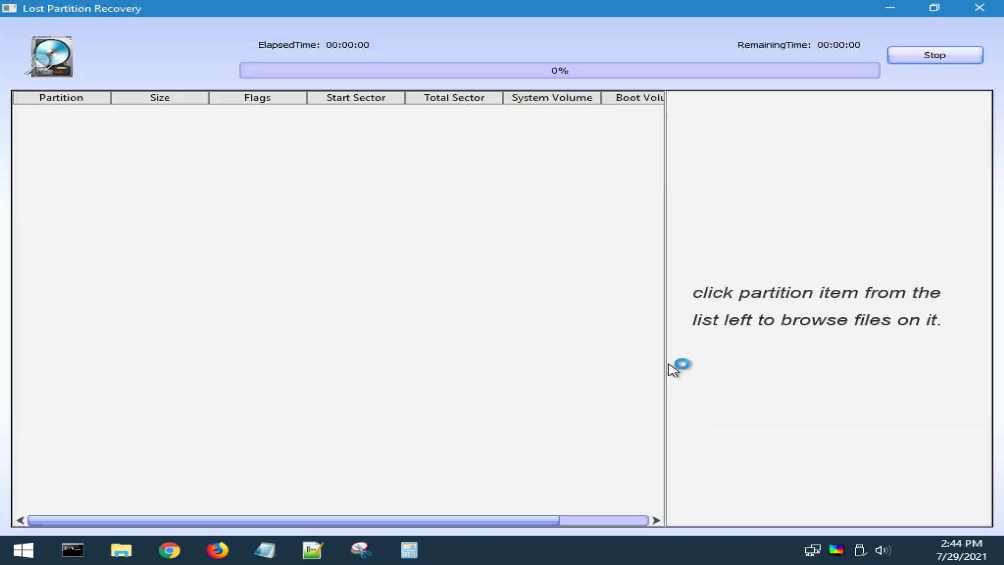
left_click(927, 59)
left_click(578, 289)
left_click(38, 119)
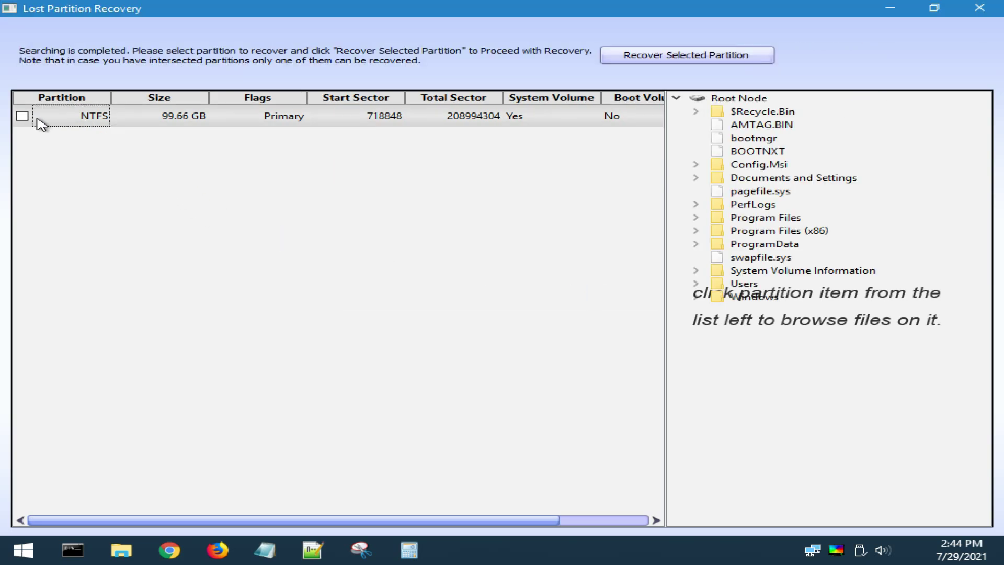
left_click(757, 58)
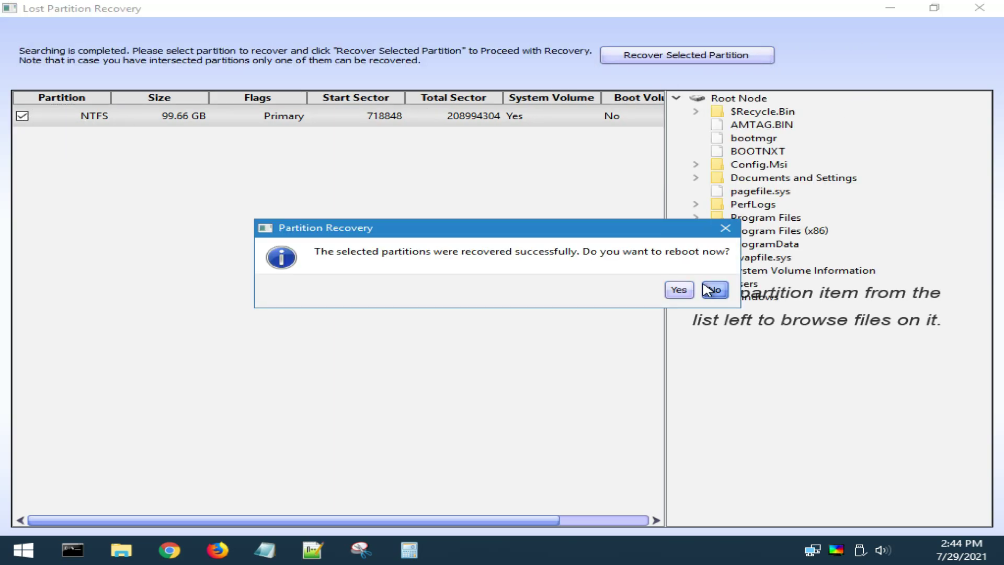
left_click(714, 289)
left_click(979, 7)
left_click(885, 59)
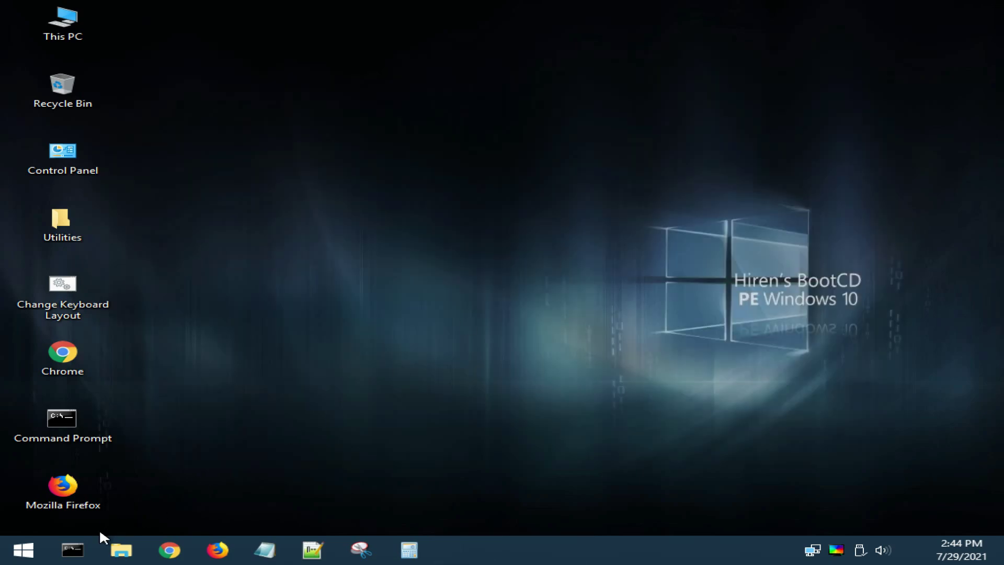
left_click(73, 549)
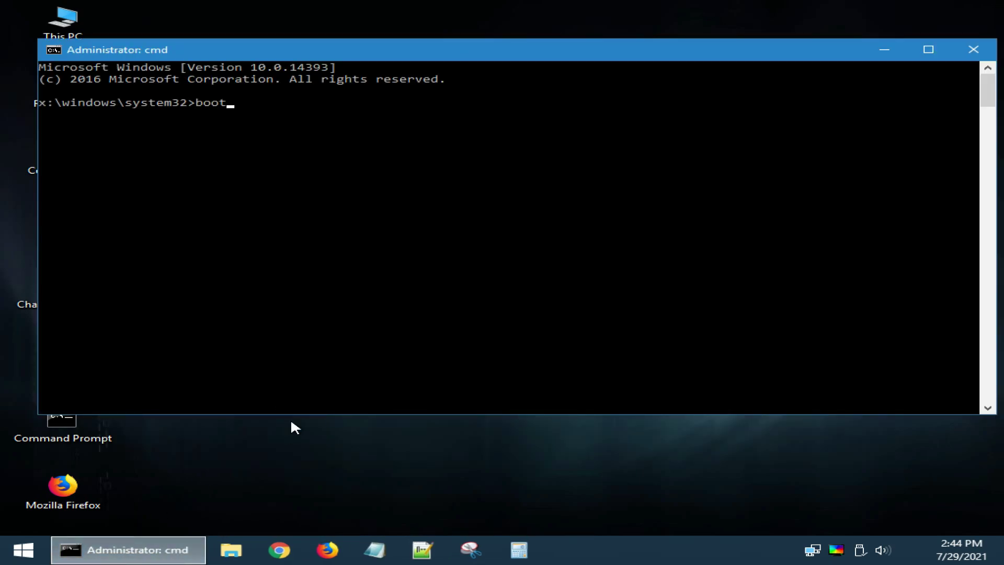
Step: Repair the master boot record and boot sector with bootrec /fixmbr and bootrec /fixboot
type("bootrec /fixmbr")
key("Return")
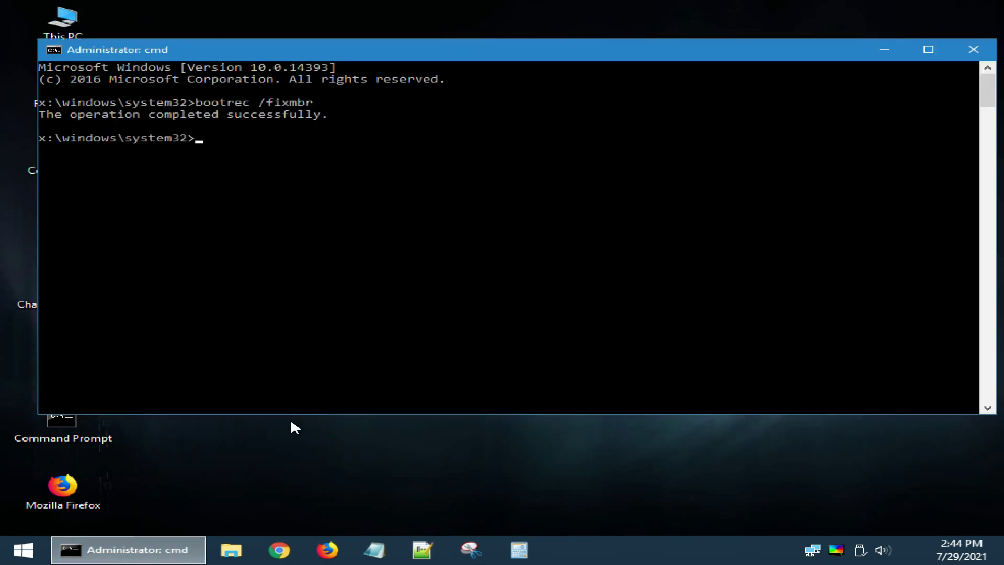
type("bootrec /fixboo")
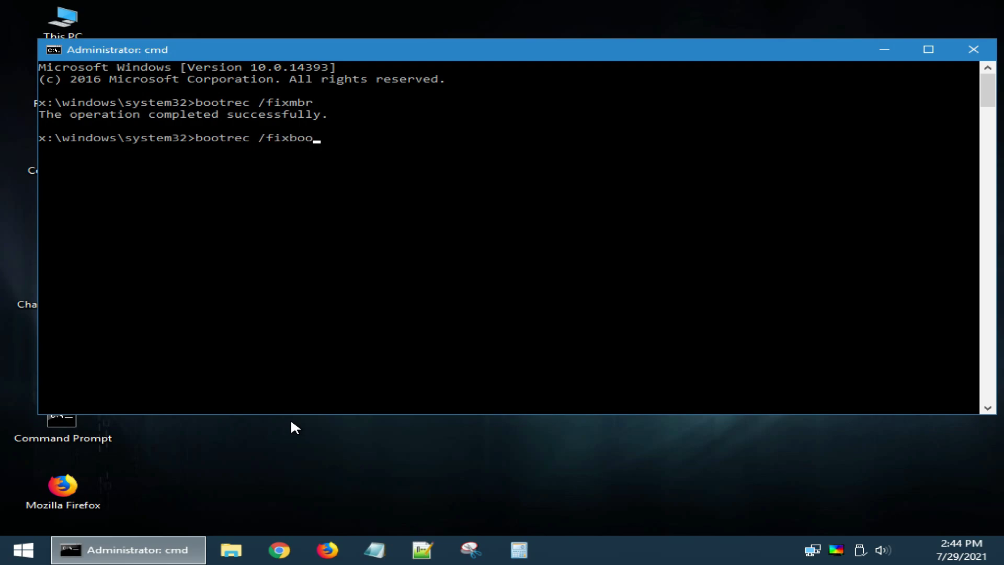
type("t")
key("Return")
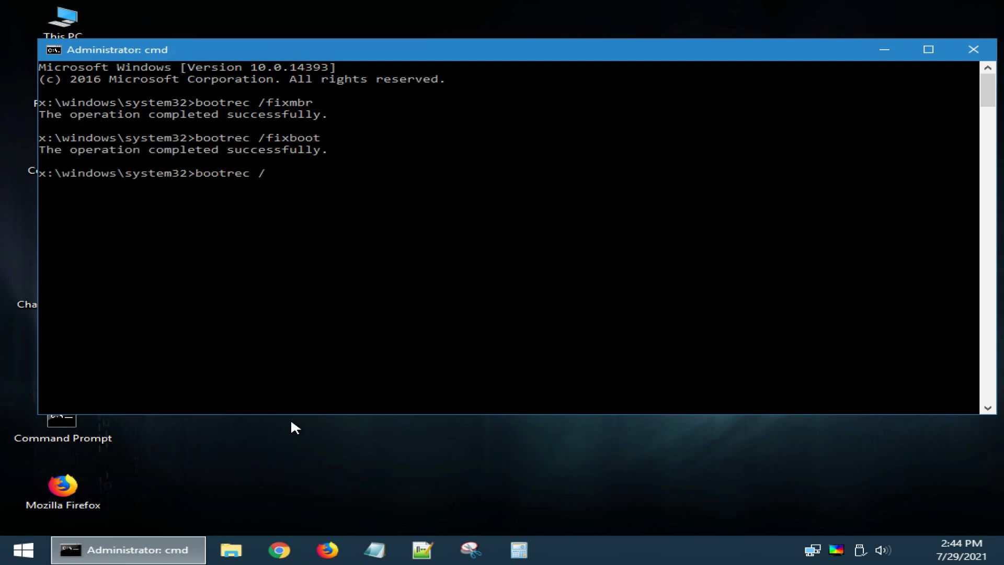
Step: Rebuild the BCD with bootrec /rebuildbcd, adding the found E:\Windows installation
type("bootrec /rebuildbcd")
key("Return")
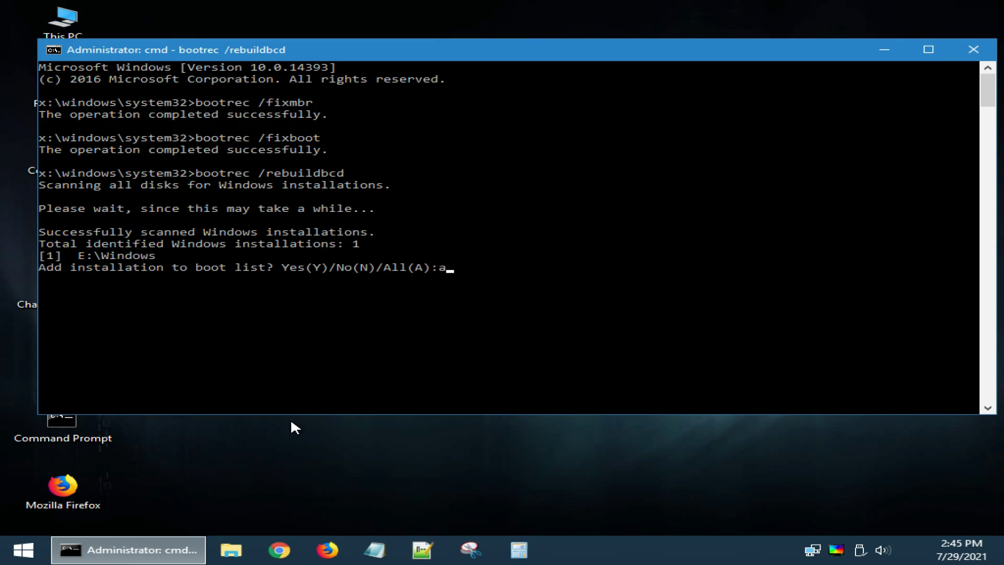
key("Return")
Step: Browse to Local Disk (E:)\Windows and select the suspicious 666.bmp file dated 7/29/2021
left_click(973, 49)
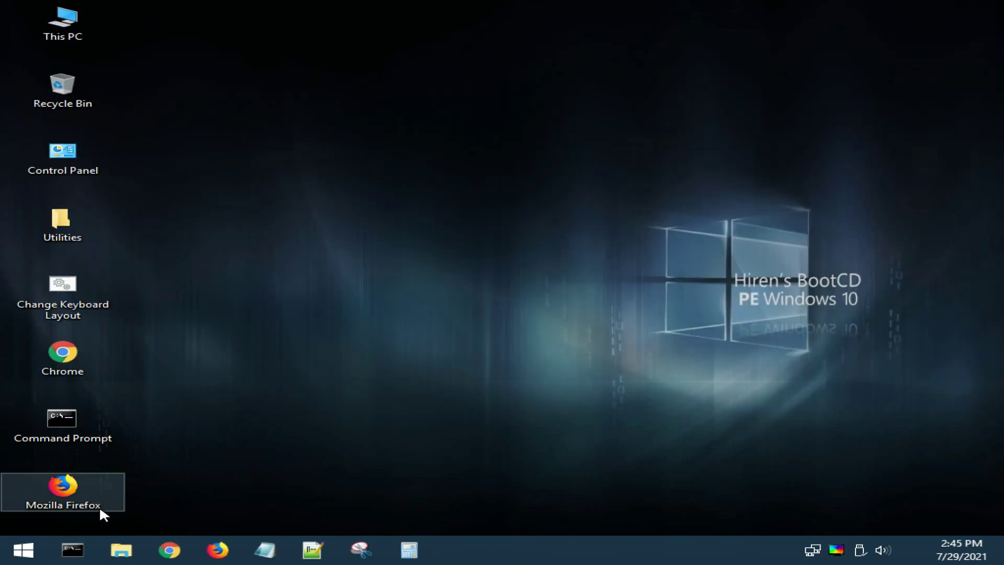
left_click(122, 550)
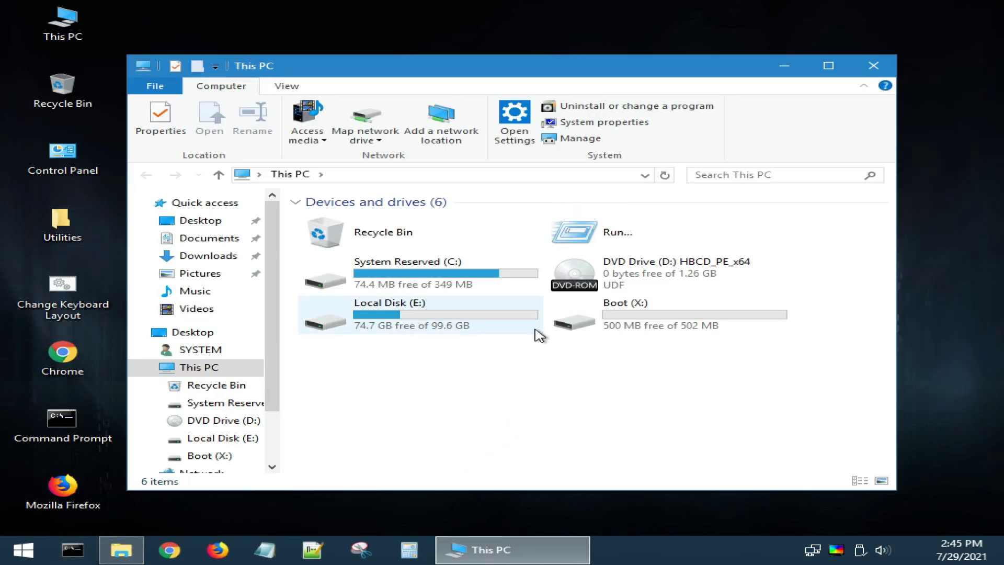
double_click(494, 328)
double_click(359, 355)
scroll(413, 363, "down", 12)
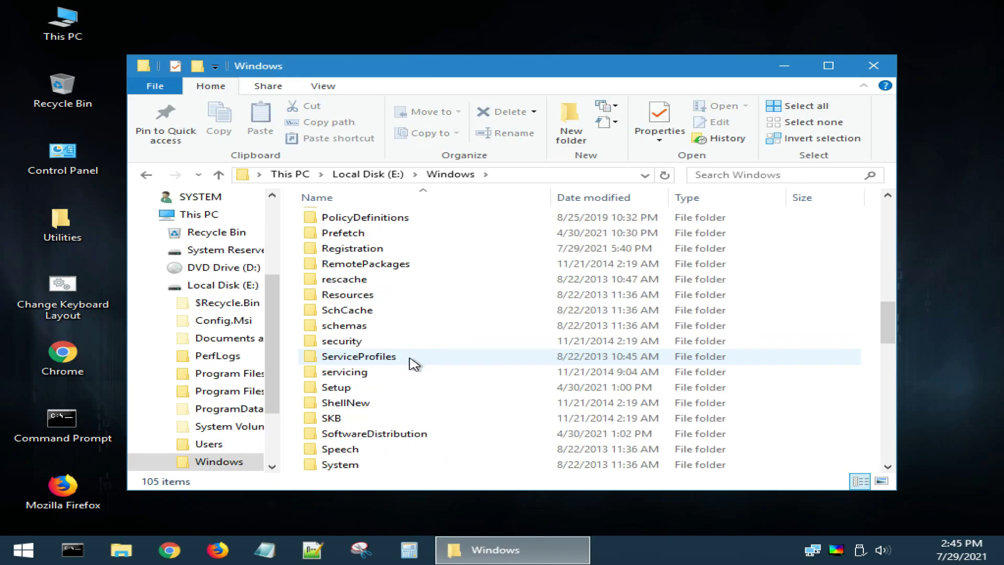
scroll(410, 361, "down", 11)
scroll(392, 352, "up", 3)
left_click(355, 329)
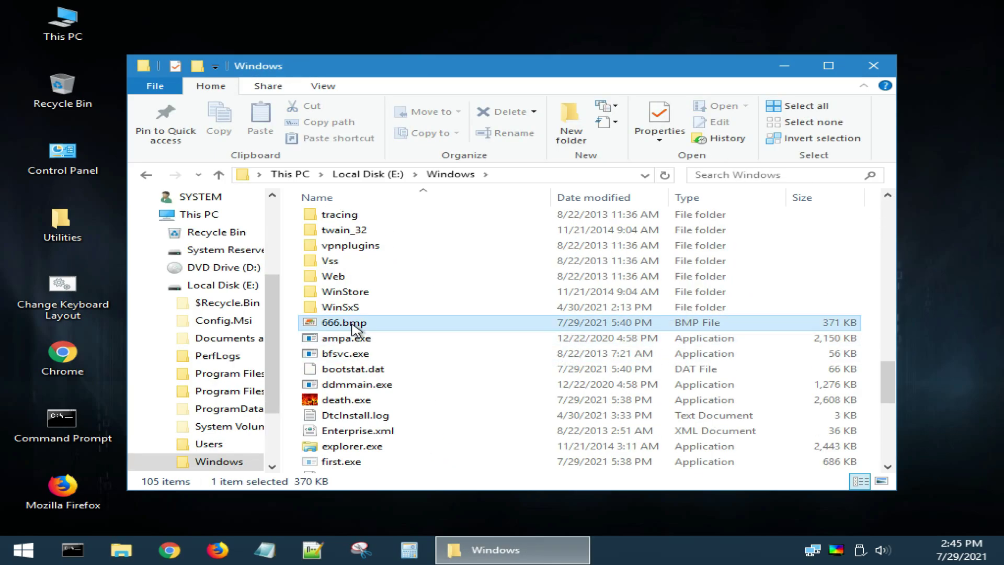
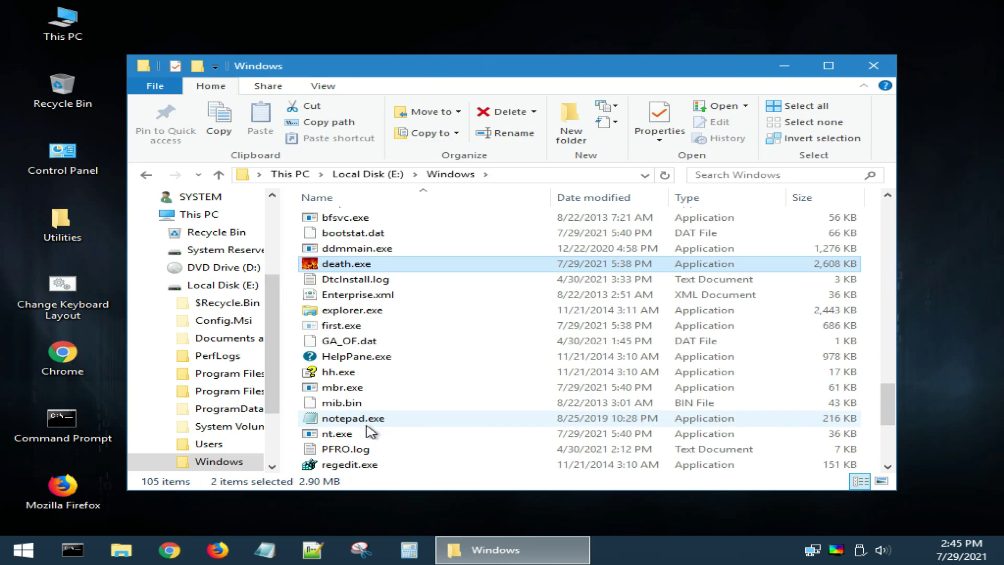
Step: Permanently delete death.exe, first.exe, mbr.exe, nt.exe and a fifth file, including protected system files
left_click(340, 326, "ctrl")
left_click(345, 386, "ctrl")
left_click(337, 434, "ctrl")
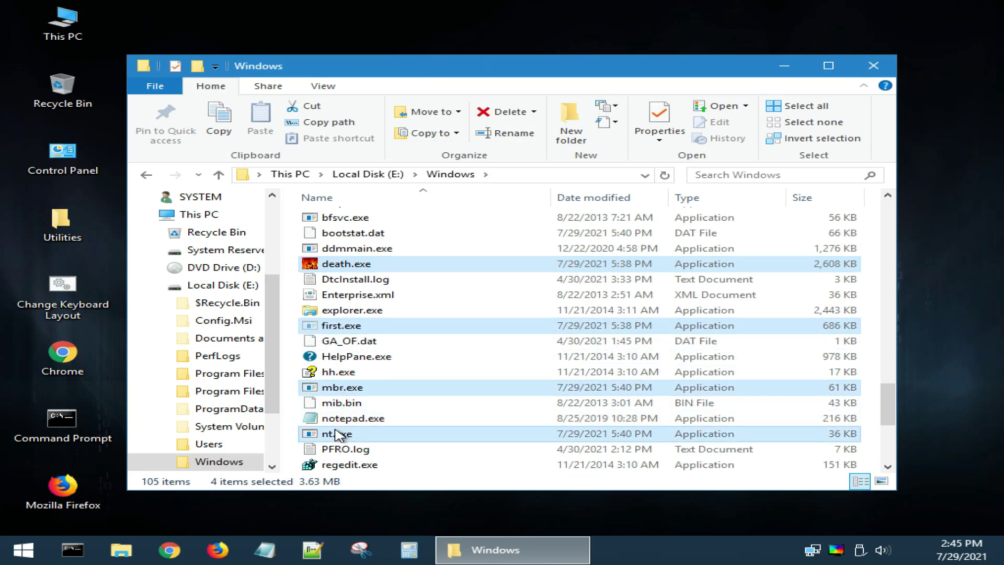
scroll(398, 366, "down", 5)
left_click(458, 359, "ctrl")
scroll(457, 360, "up", 5)
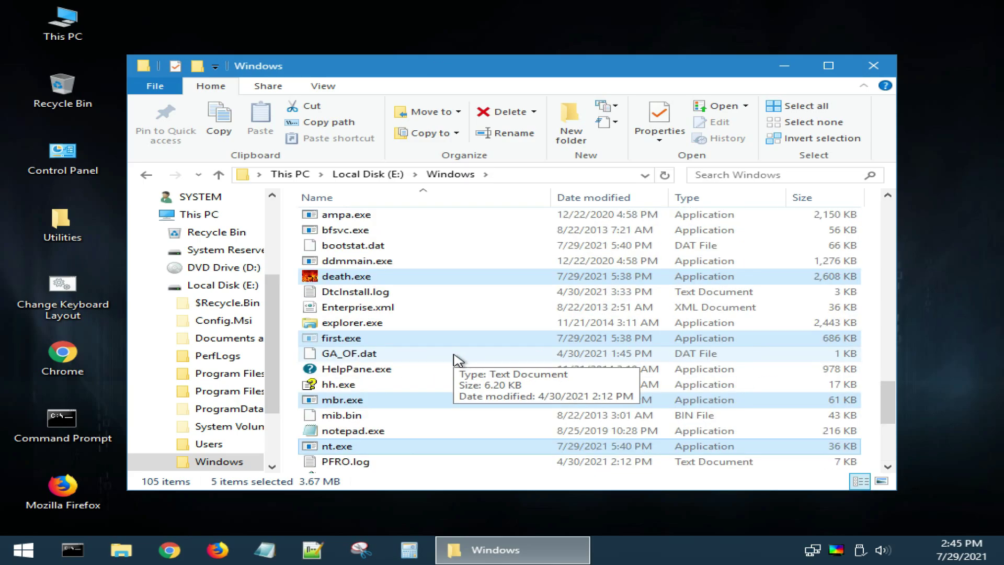
key("shift+Delete")
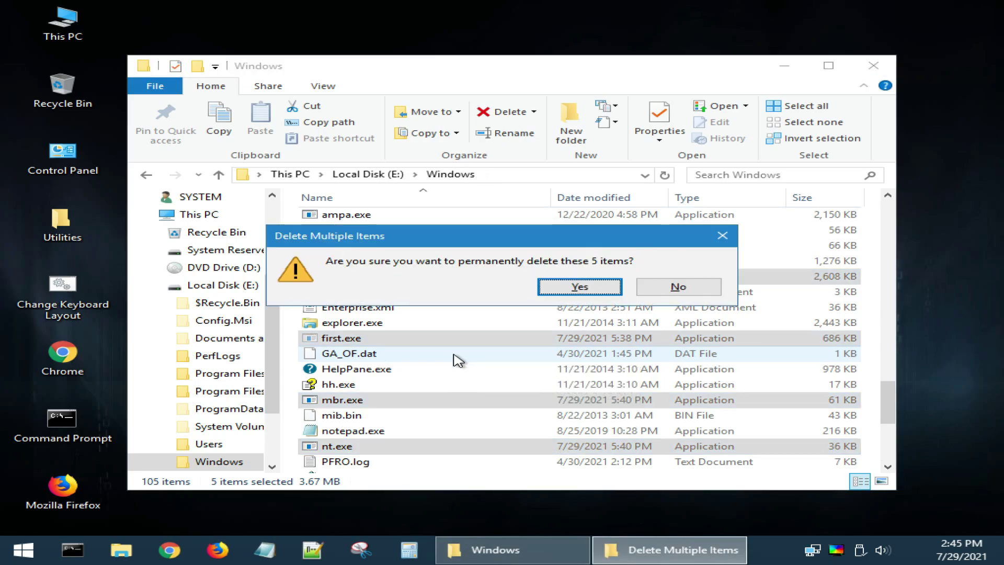
key("Return")
left_click(305, 214)
left_click(298, 236)
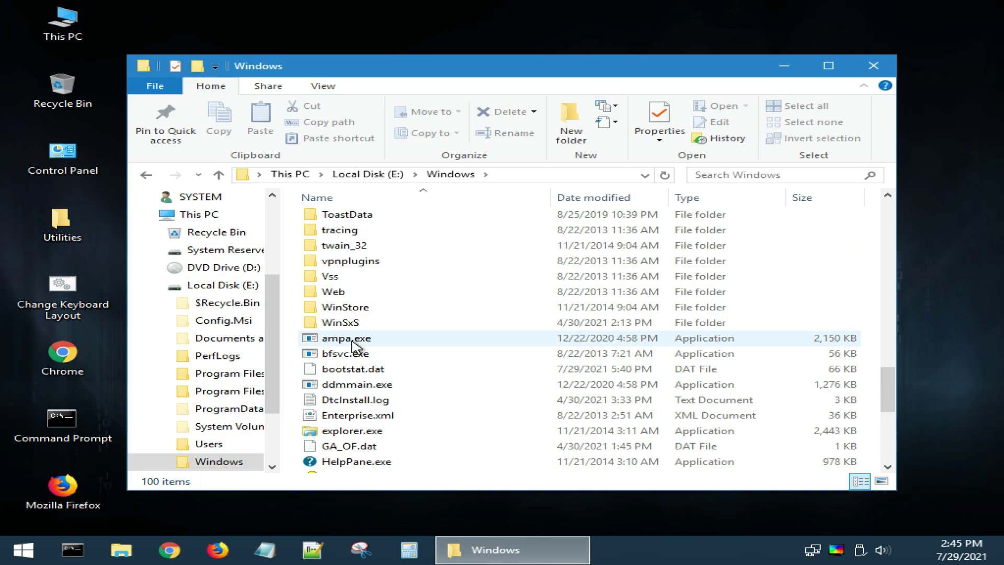
Step: Check the detailed file properties of ddmmain.exe
mouse_move(348, 360)
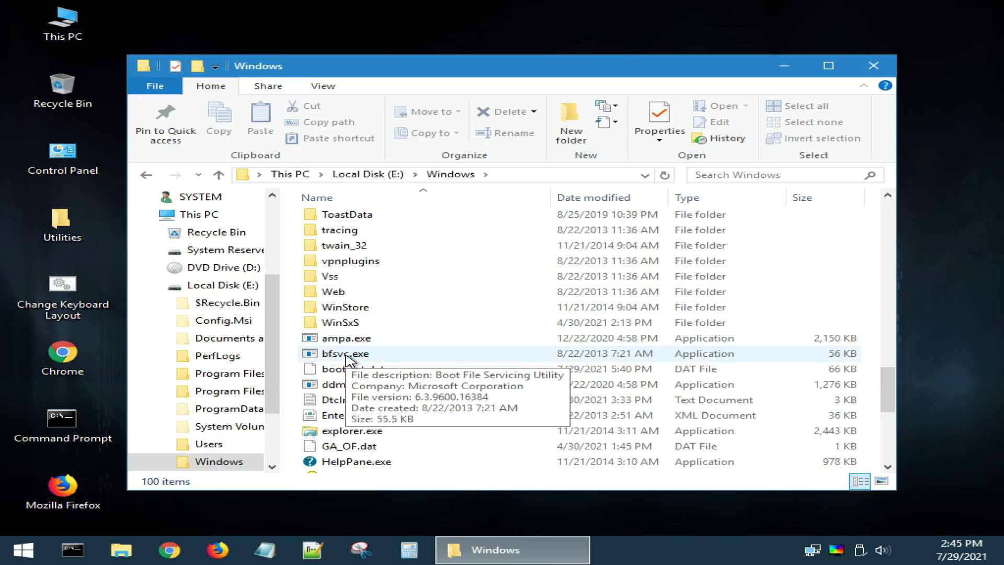
left_click(351, 385)
right_click(351, 385)
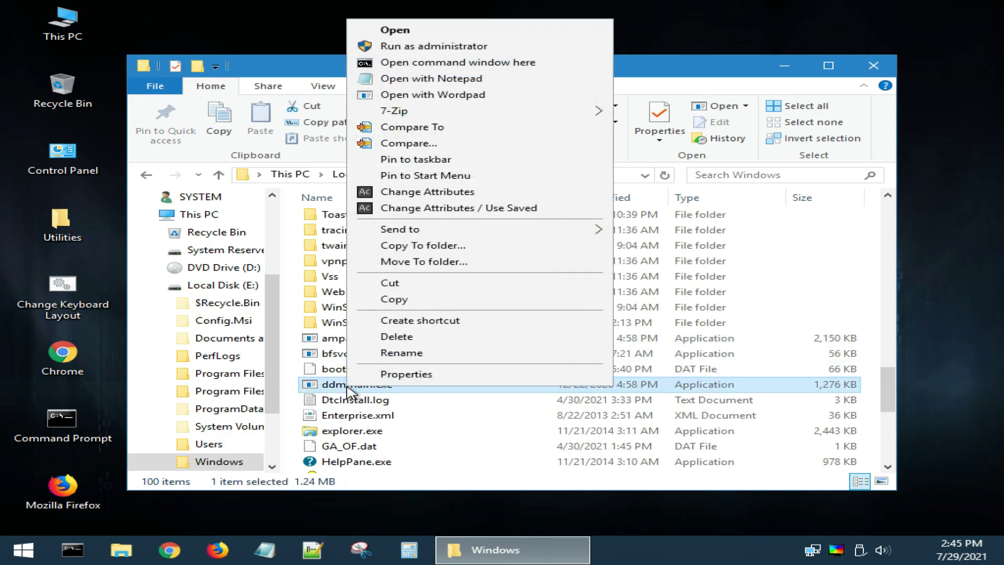
key("Escape")
key("alt+Return")
left_click(513, 188)
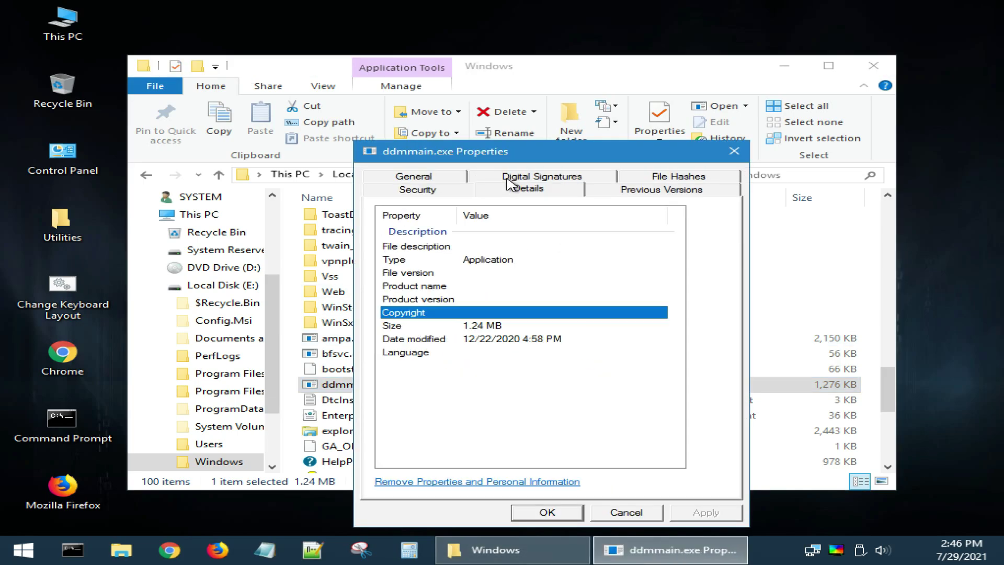
left_click(734, 151)
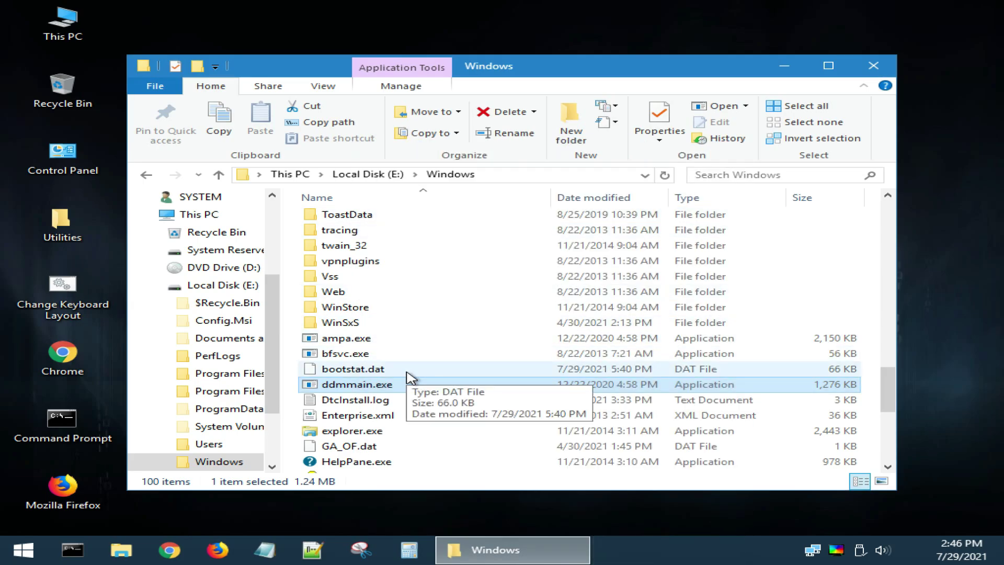
Step: Permanently delete ddmmain.exe from E:\Windows
mouse_move(394, 388)
key("shift+Delete")
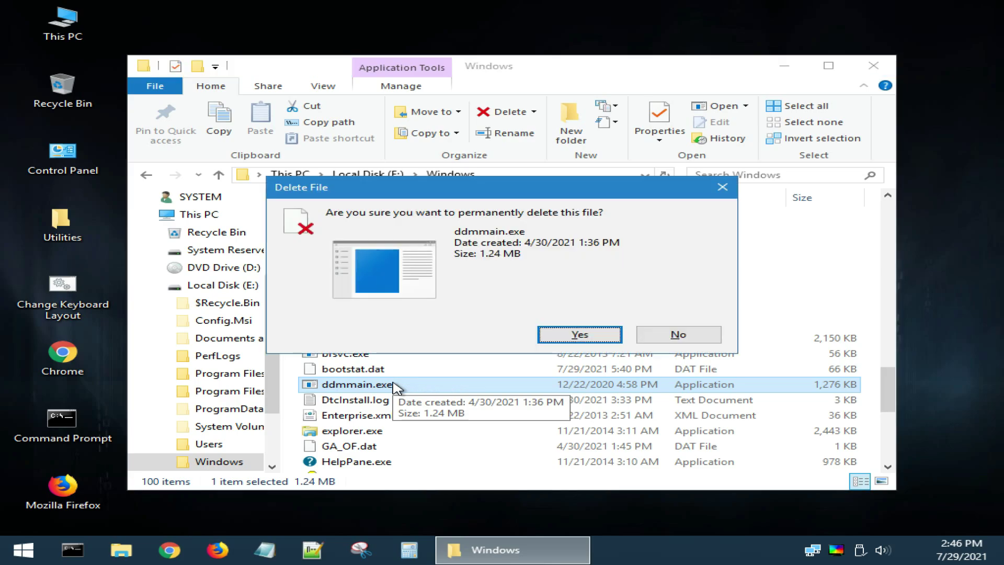
key("Return")
scroll(396, 388, "down", 6)
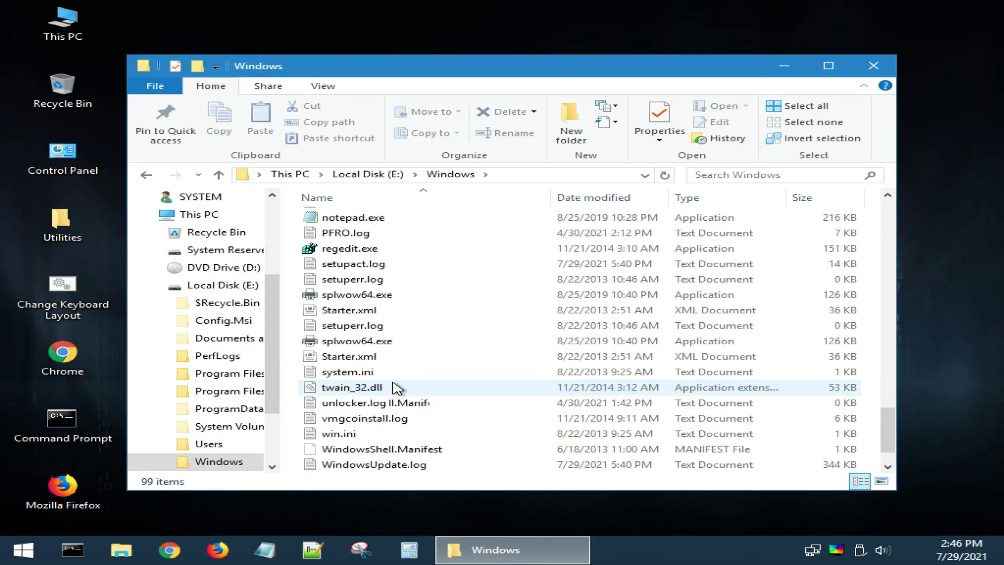
scroll(395, 386, "up", 9)
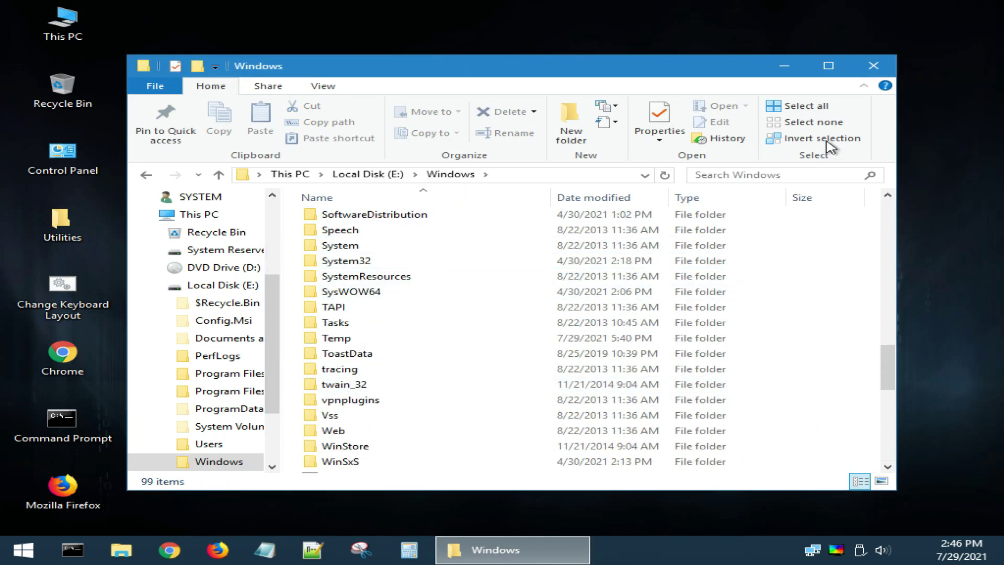
Step: Close the Windows folder, dismiss the USB device prompt, switch to Exclusive Mode and reopen File Explorer
left_click(872, 66)
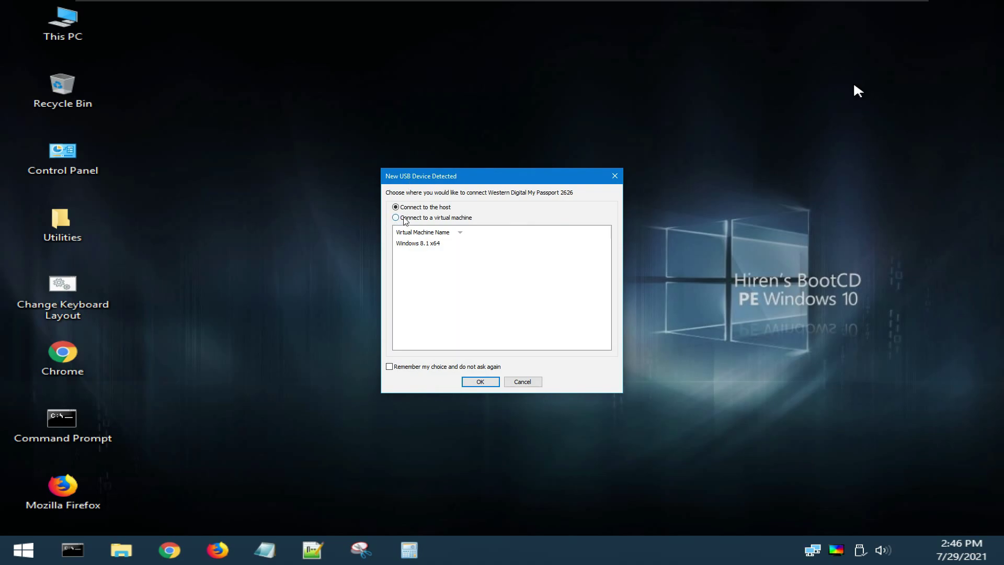
key("Return")
left_click(149, 8)
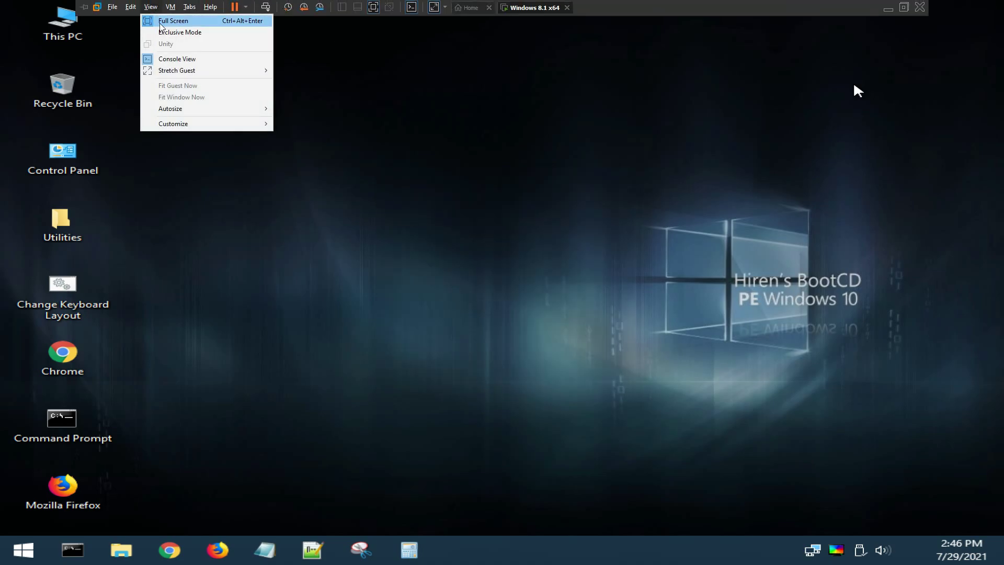
left_click(166, 33)
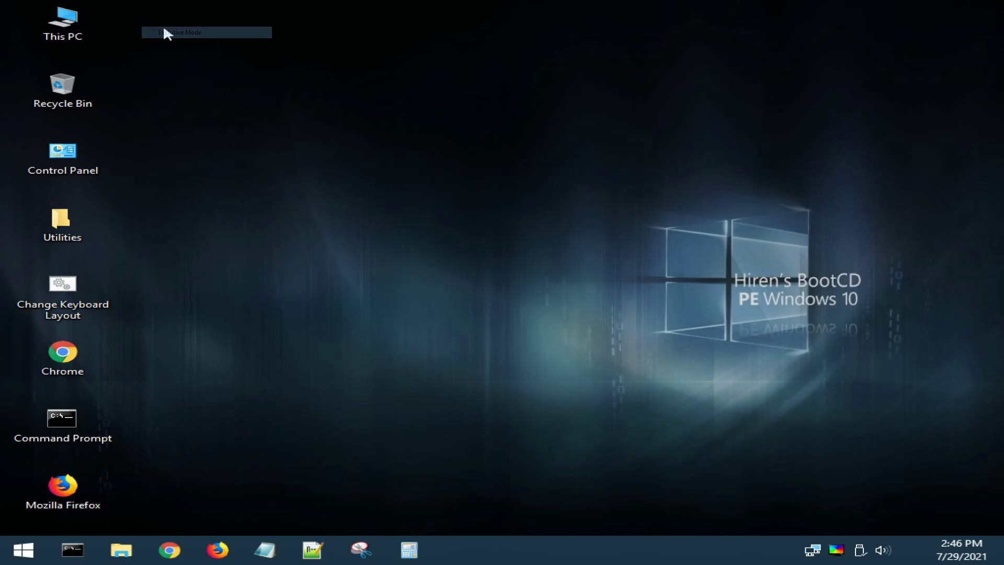
left_click(121, 549)
Step: Browse to E:\Windows\System32 and look inside the config folder
double_click(448, 320)
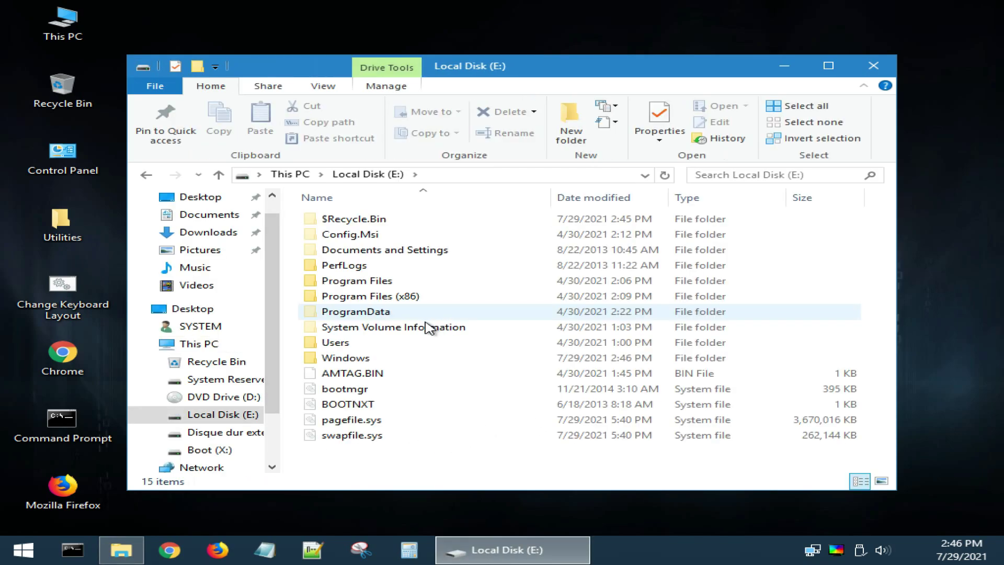
double_click(374, 359)
scroll(369, 258, "down", 3)
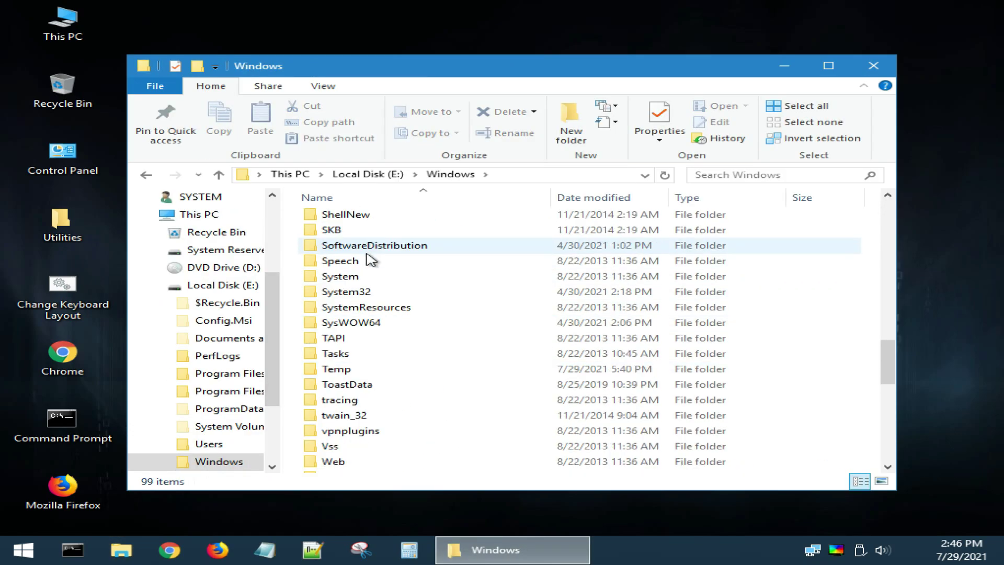
double_click(369, 293)
double_click(345, 419)
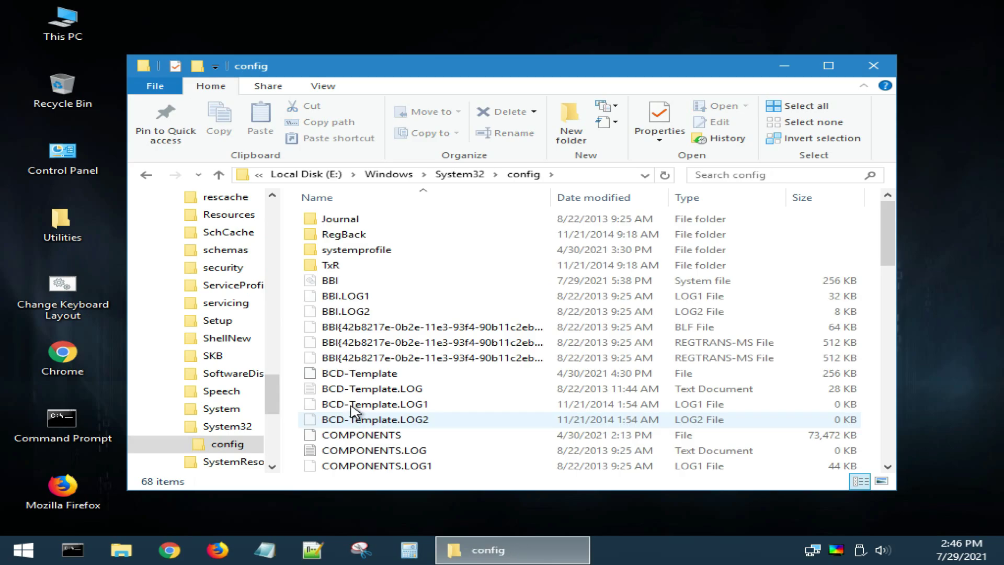
scroll(350, 366, "down", 6)
scroll(334, 361, "up", 5)
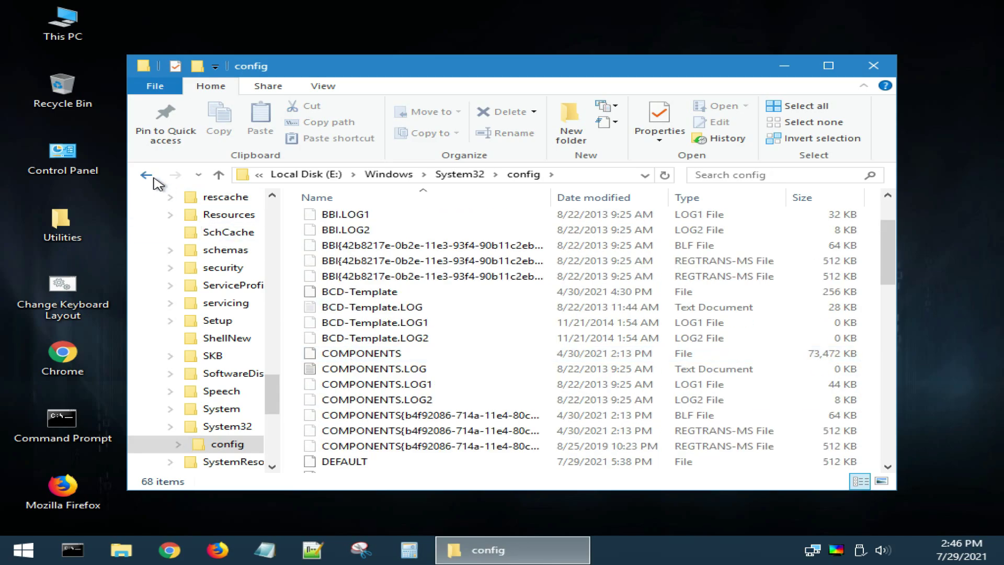
key("alt+Left")
Step: Permanently delete the config folder from System32 and return to the drive list
key("shift+Delete")
key("Return")
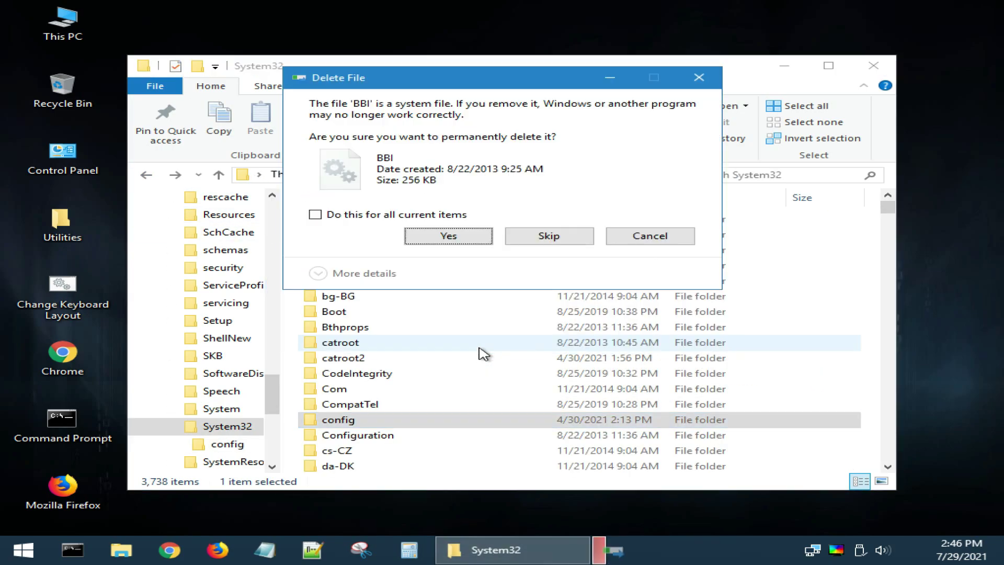
left_click(314, 214)
left_click(449, 237)
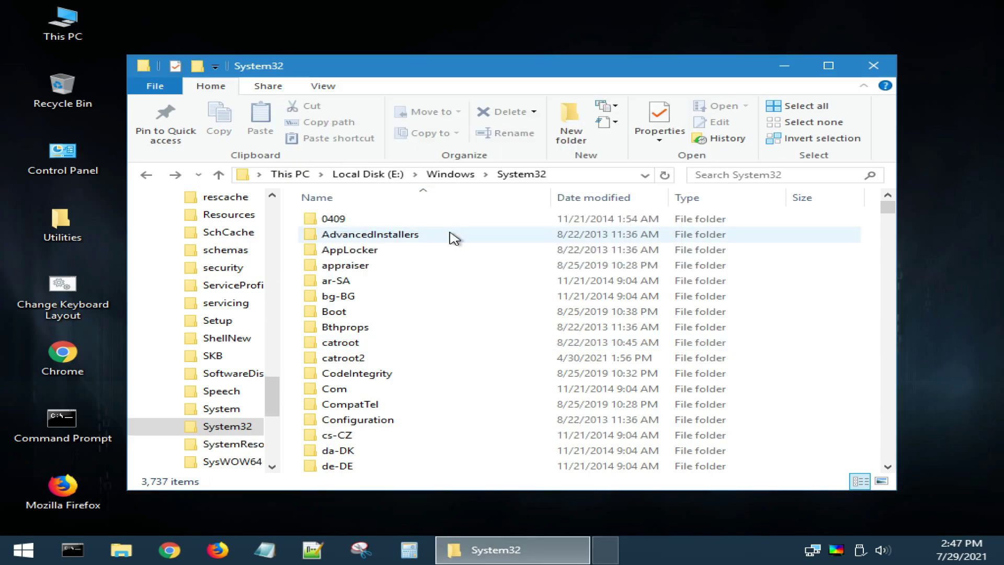
left_click(154, 180)
left_click(154, 181)
Step: Copy the config (Windows 8.1 x64) folder from drive F: into E:\Windows\System32
double_click(601, 326)
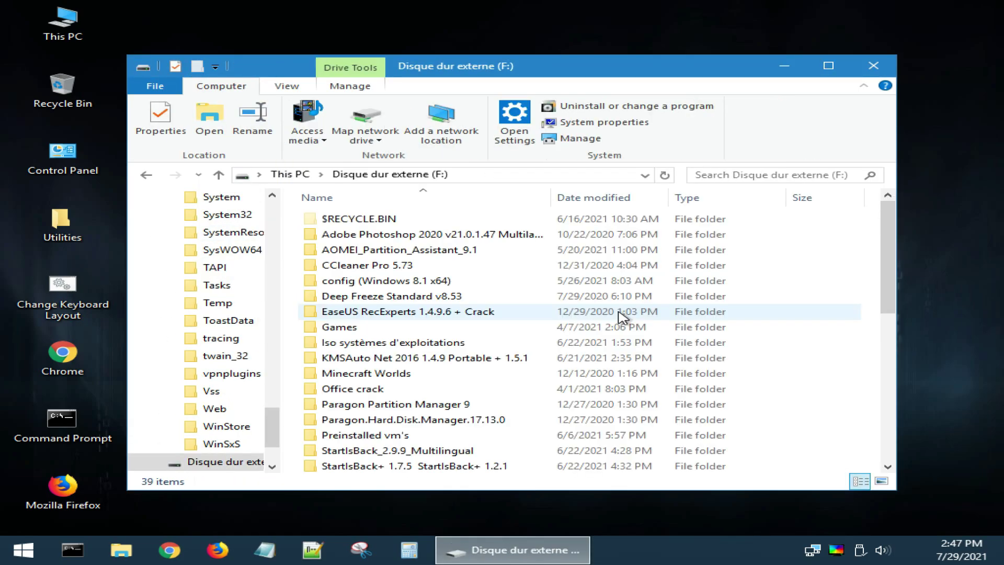
right_click(370, 281)
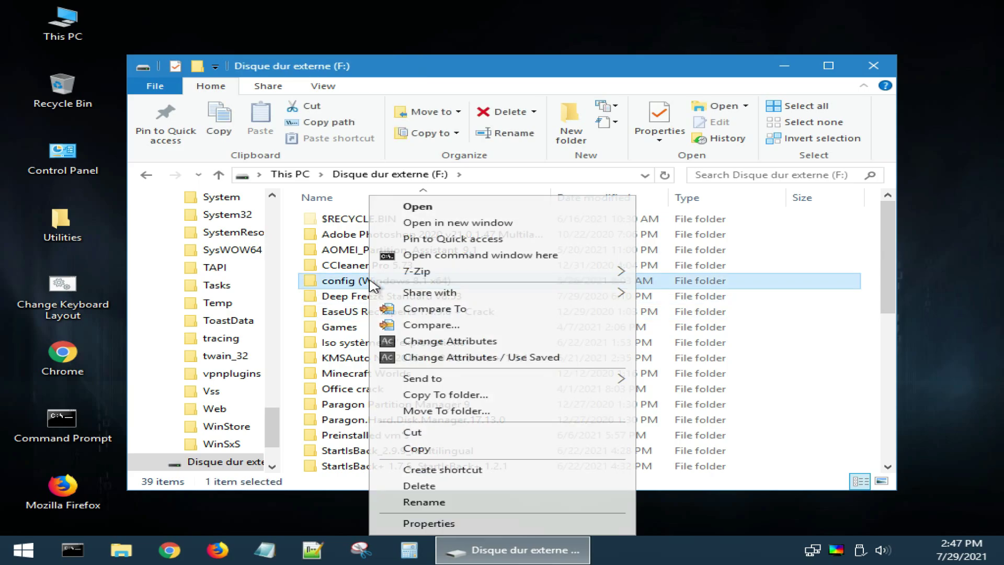
left_click(414, 448)
left_click(146, 174)
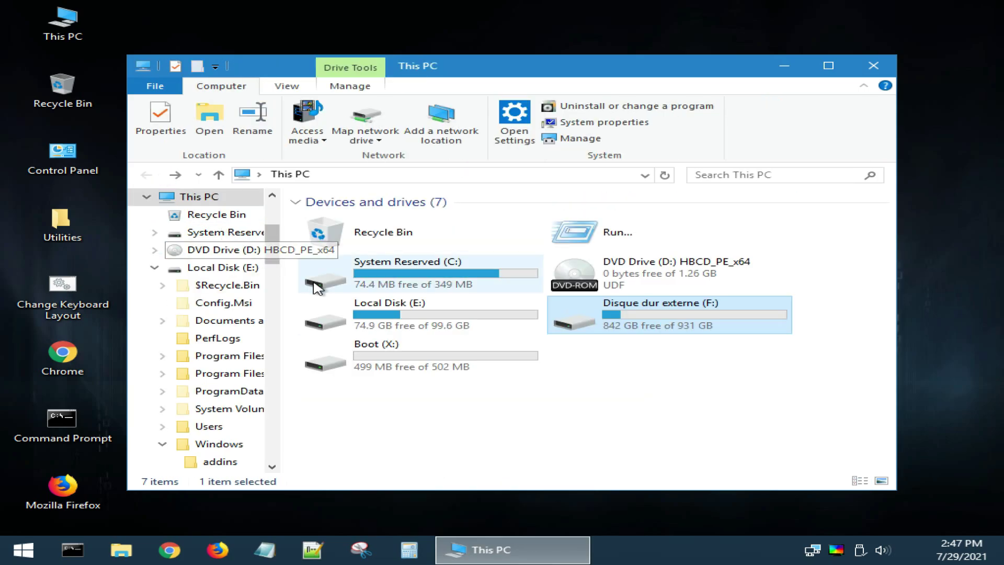
double_click(381, 324)
double_click(363, 358)
scroll(363, 358, "down", 15)
double_click(363, 432)
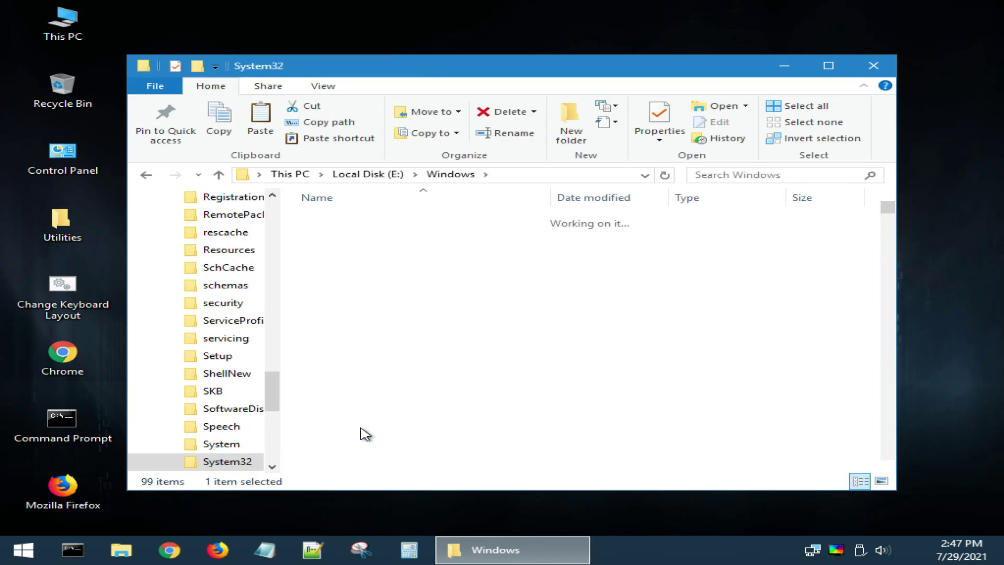
key("ctrl+v")
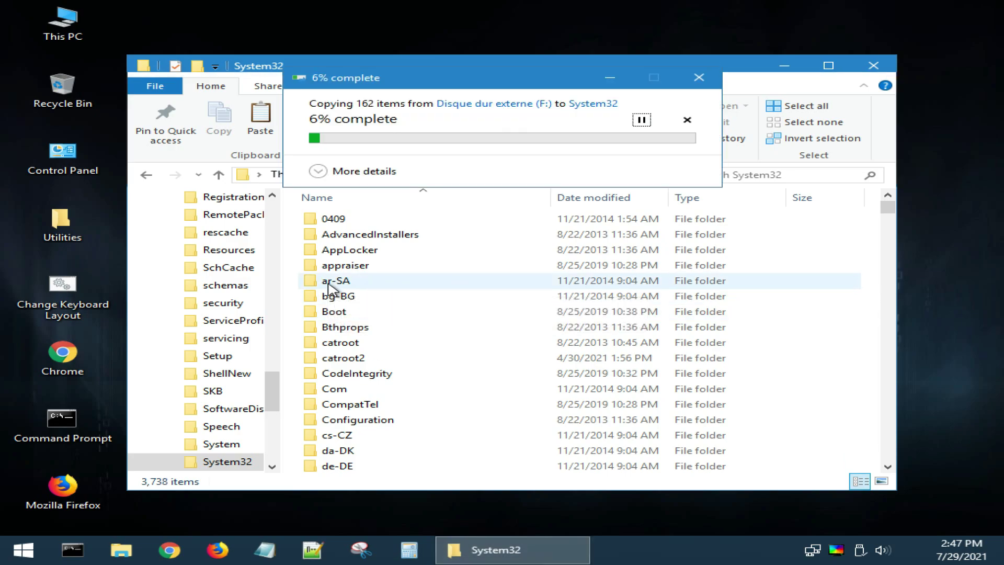
left_click(365, 171)
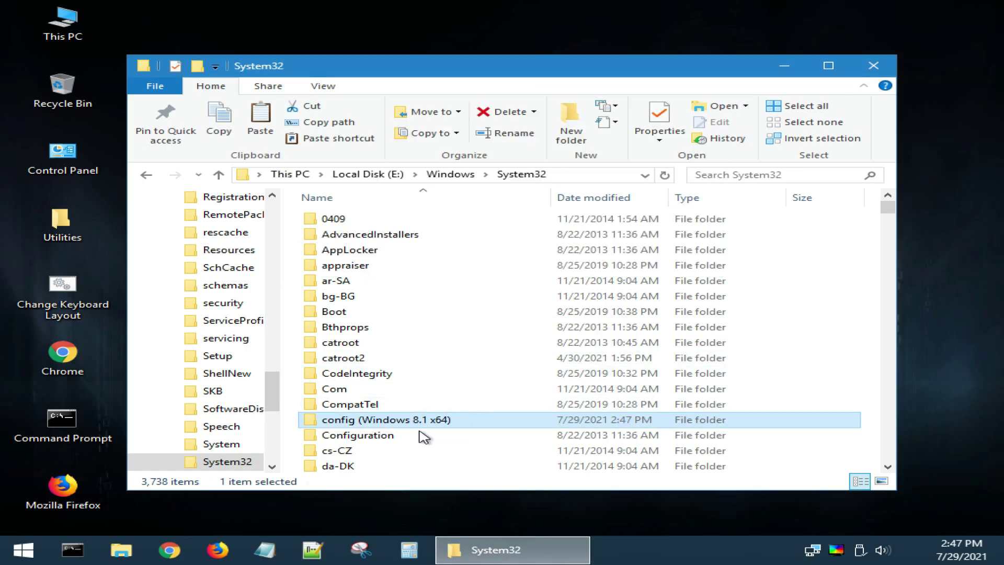
Step: Rename the pasted folder to config and close File Explorer
right_click(402, 419)
left_click(445, 388)
left_click(459, 420)
key("BackSpace")
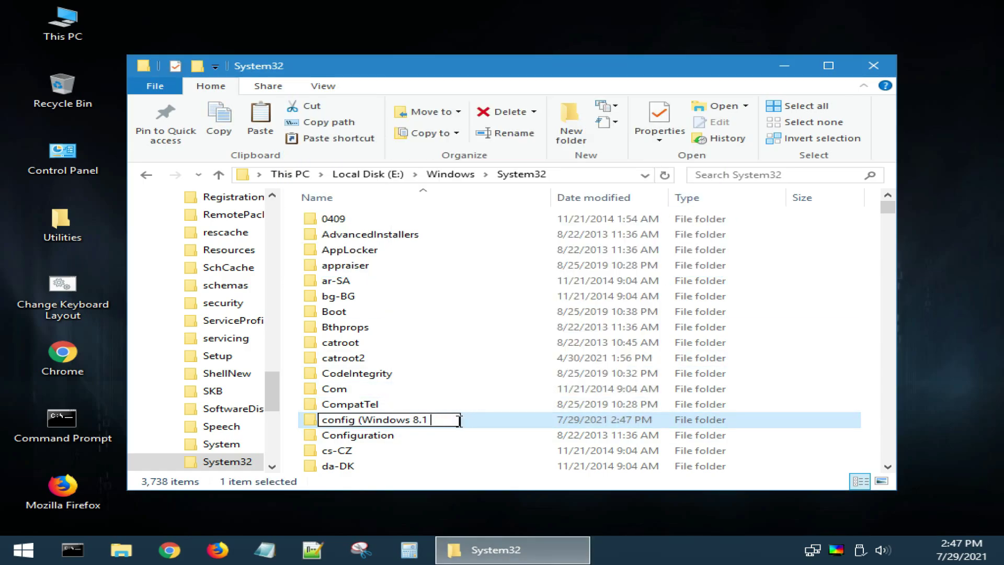
key("BackSpace")
key("BackSpace")
key("BackSpace")
key("BackSpace")
key("BackSpace")
key("BackSpace")
key("BackSpace")
key("BackSpace")
key("BackSpace")
key("BackSpace")
key("BackSpace")
key("BackSpace")
key("Return")
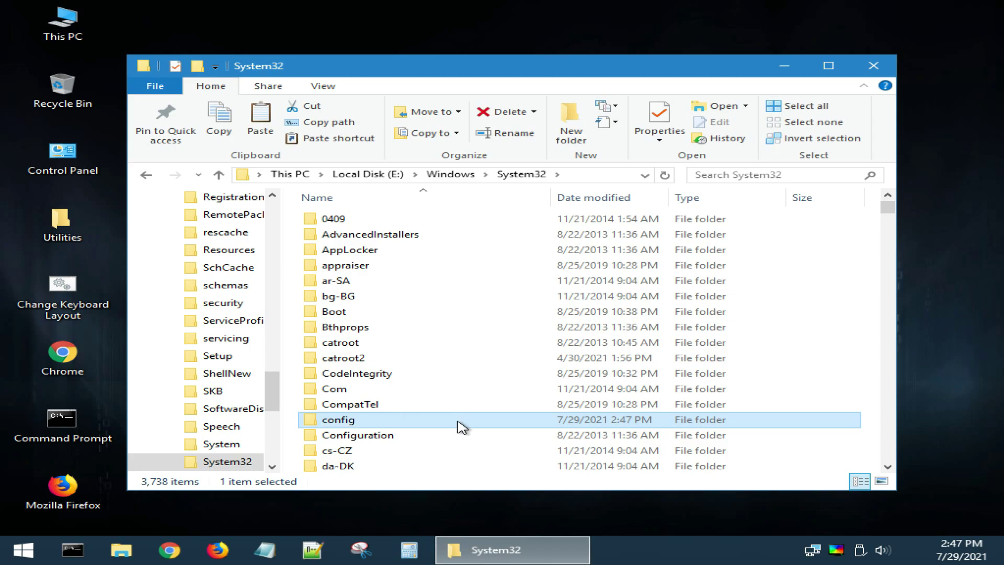
left_click(873, 66)
Step: Restart Hiren's BootCD PE from the Start menu and reset the VM from VMware's power menu
left_click(853, 552)
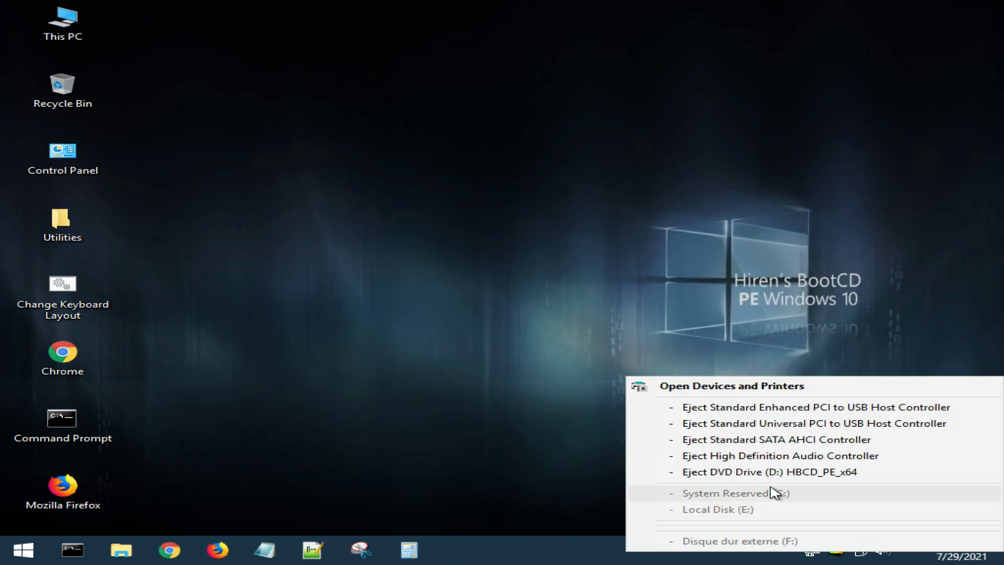
left_click(717, 330)
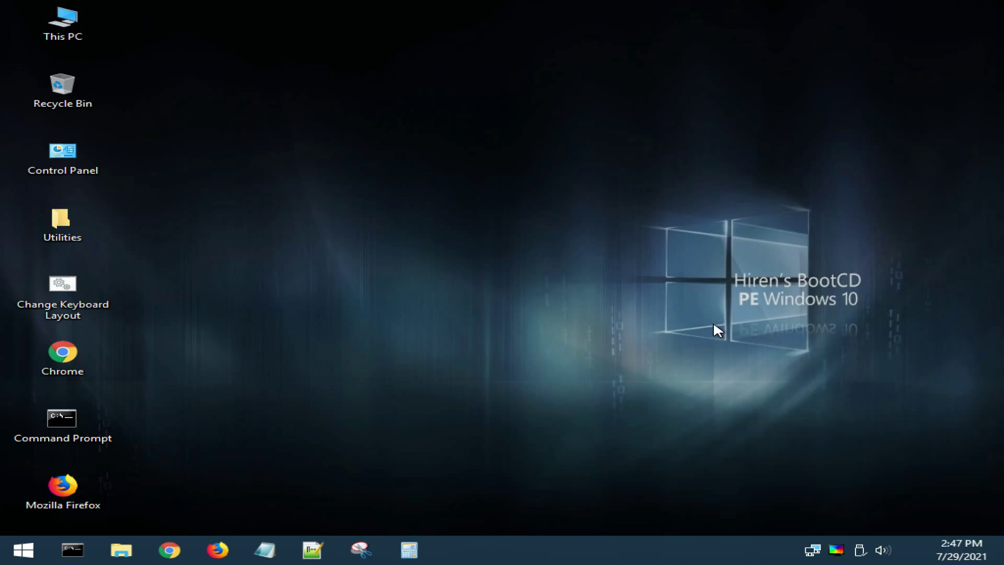
key("super")
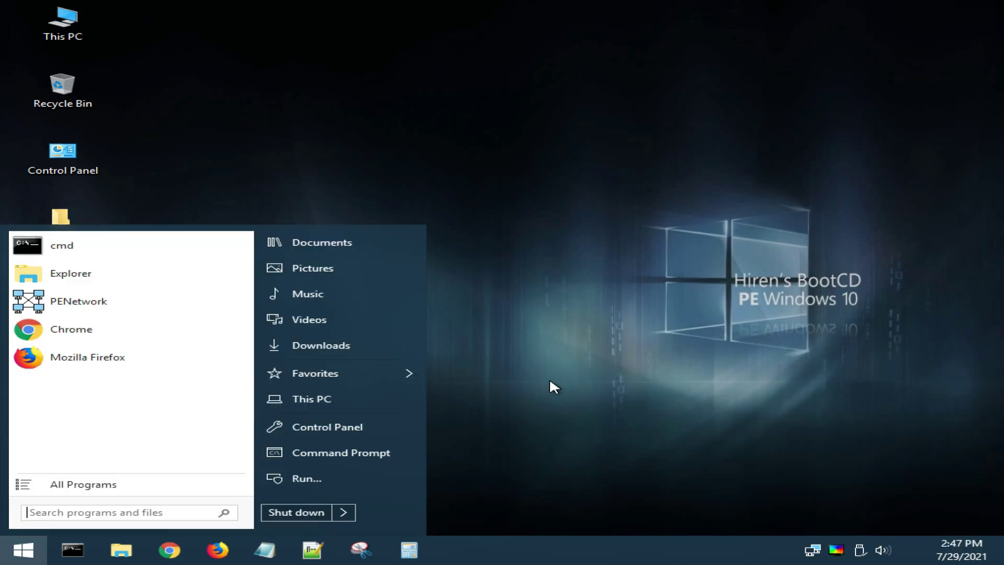
left_click(344, 512)
left_click(392, 513)
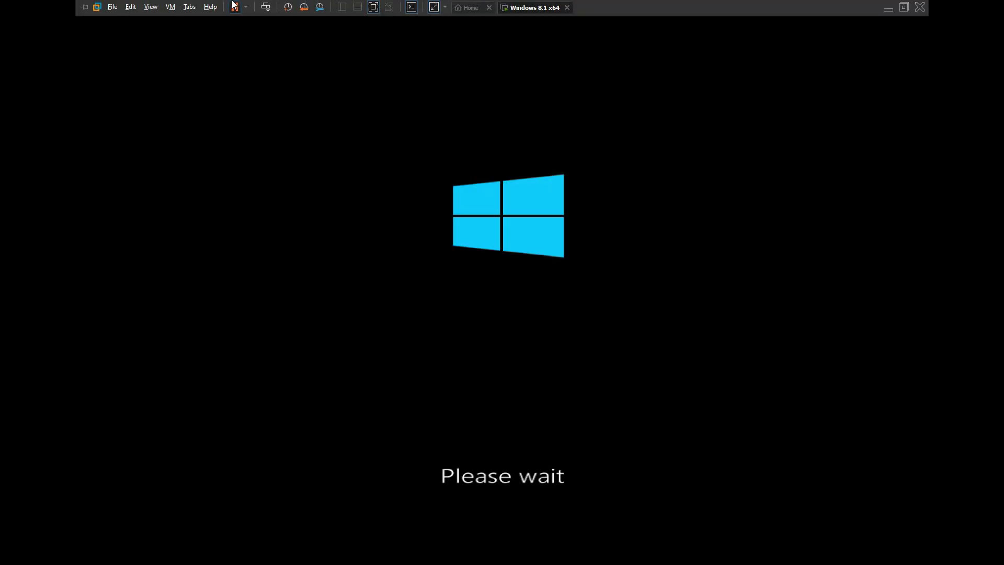
left_click(246, 7)
left_click(271, 93)
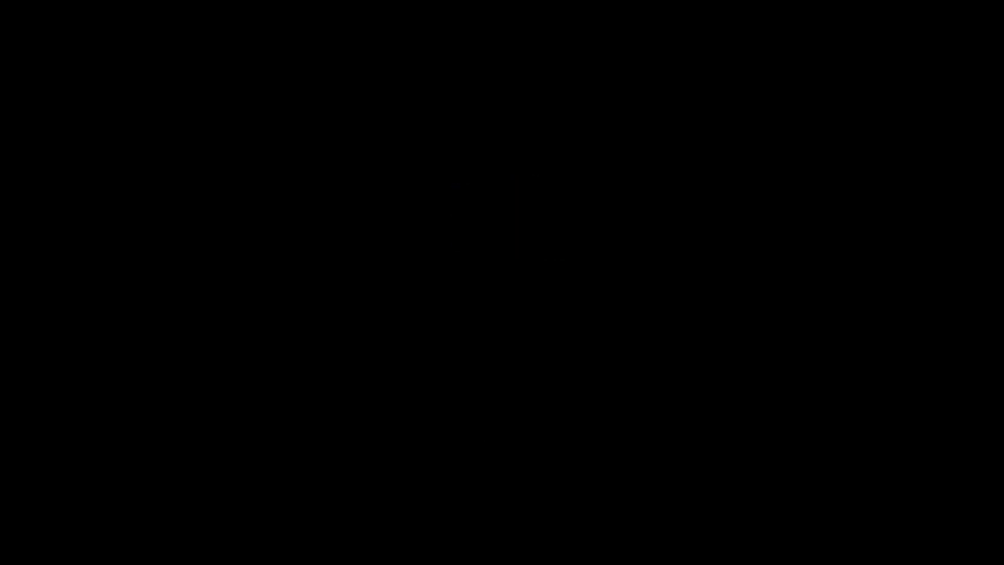
Step: Sign in with the account password and permanently delete the 666 file from the desktop
key("space")
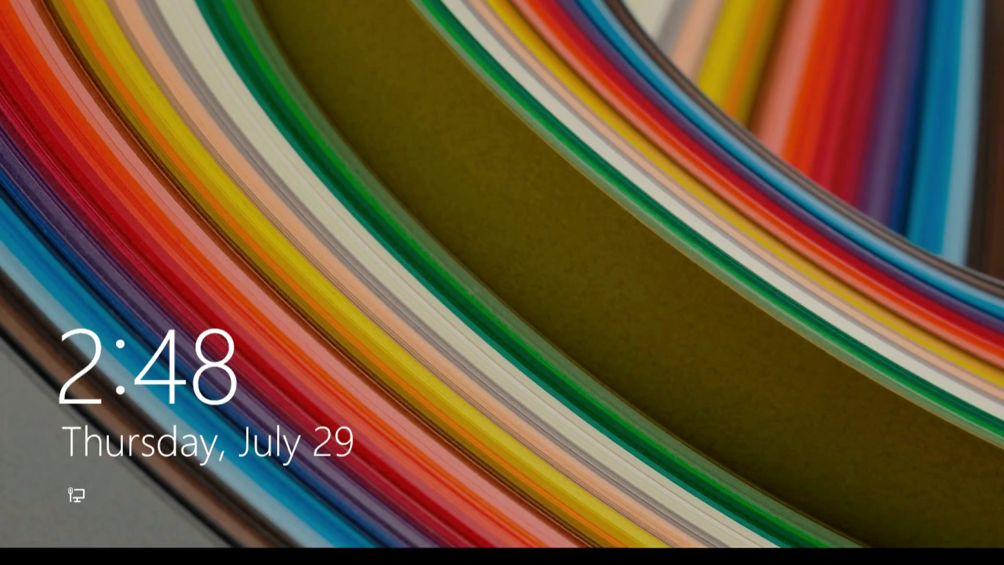
type("123")
key("Return")
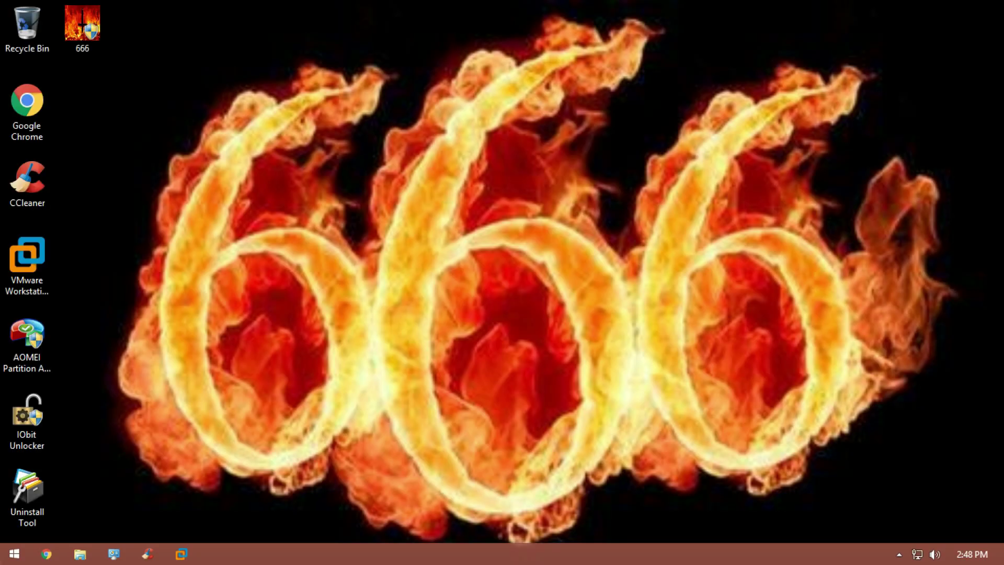
left_click_drag(514, 265, 95, 28)
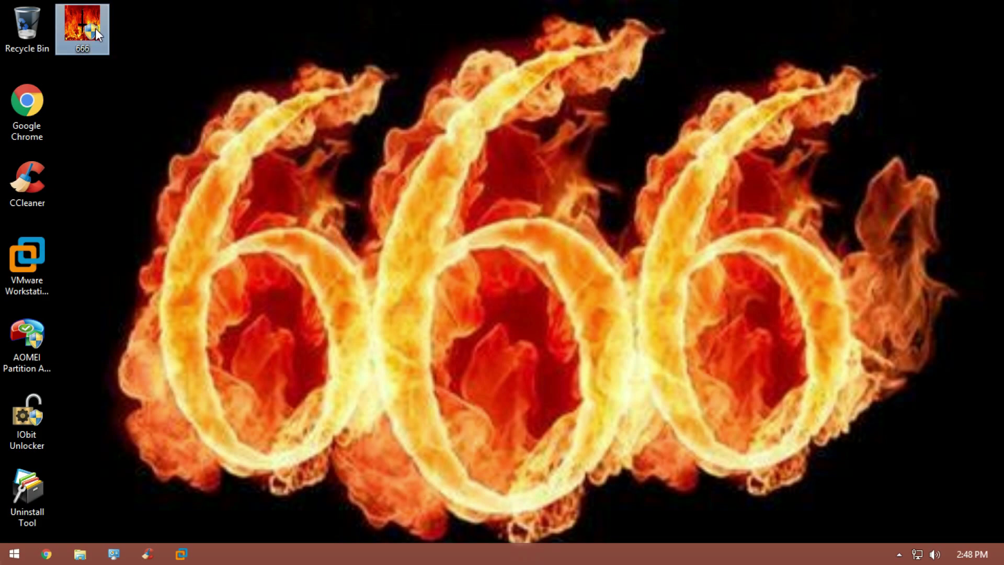
double_click(95, 28)
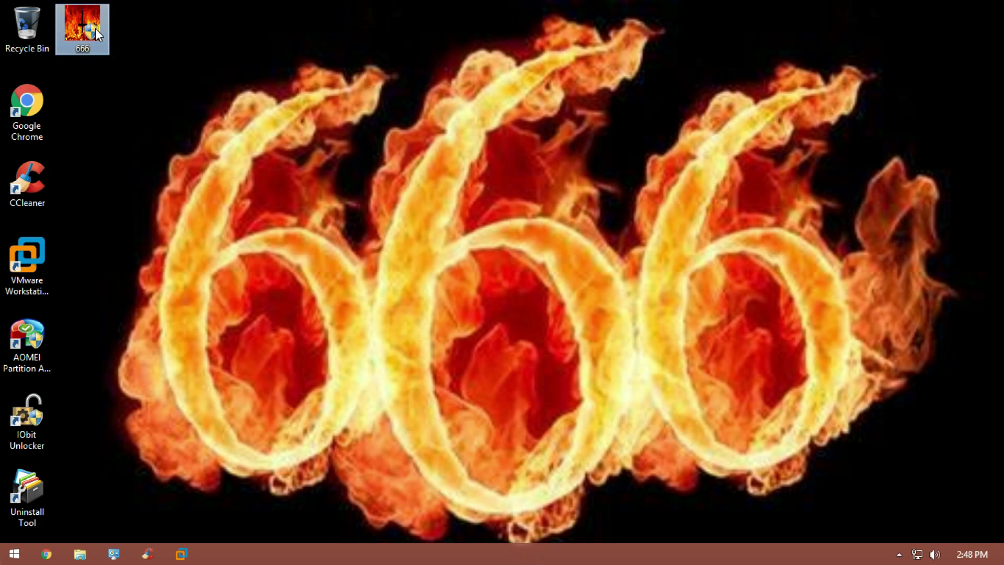
key("shift+Delete")
key("Return")
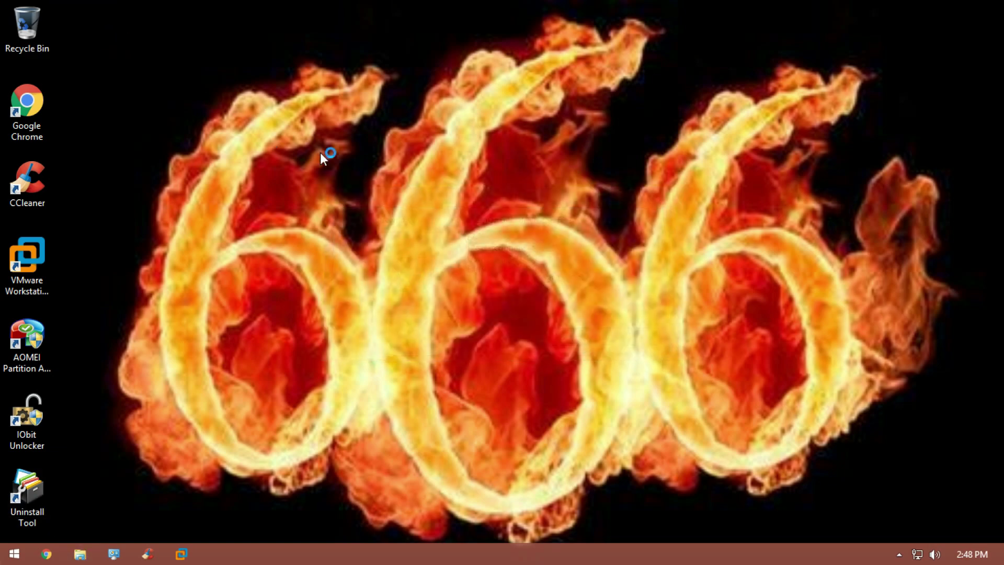
Step: Set the screen resolution to 1920 × 1080
right_click(418, 198)
left_click(471, 318)
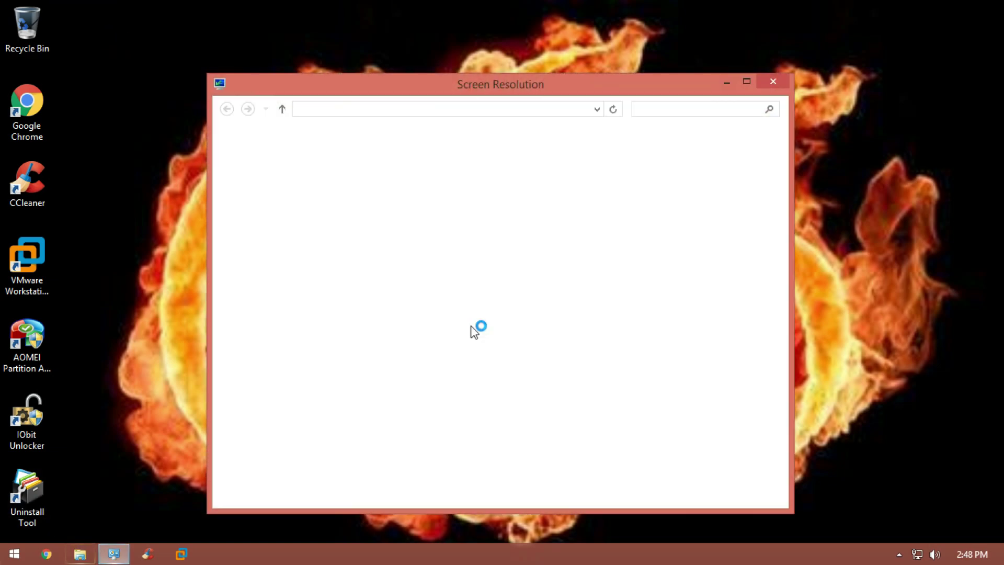
left_click(432, 293)
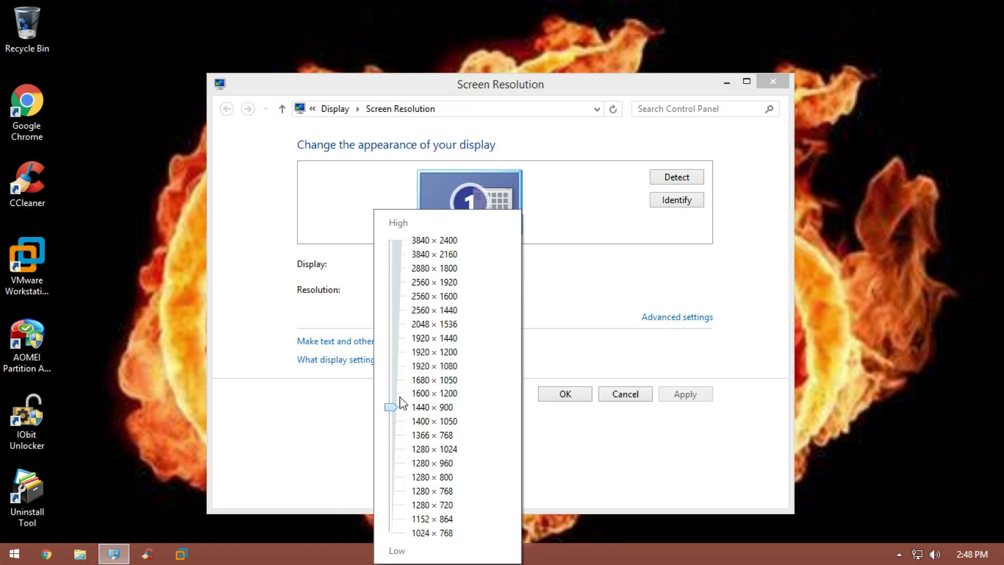
left_click(407, 366)
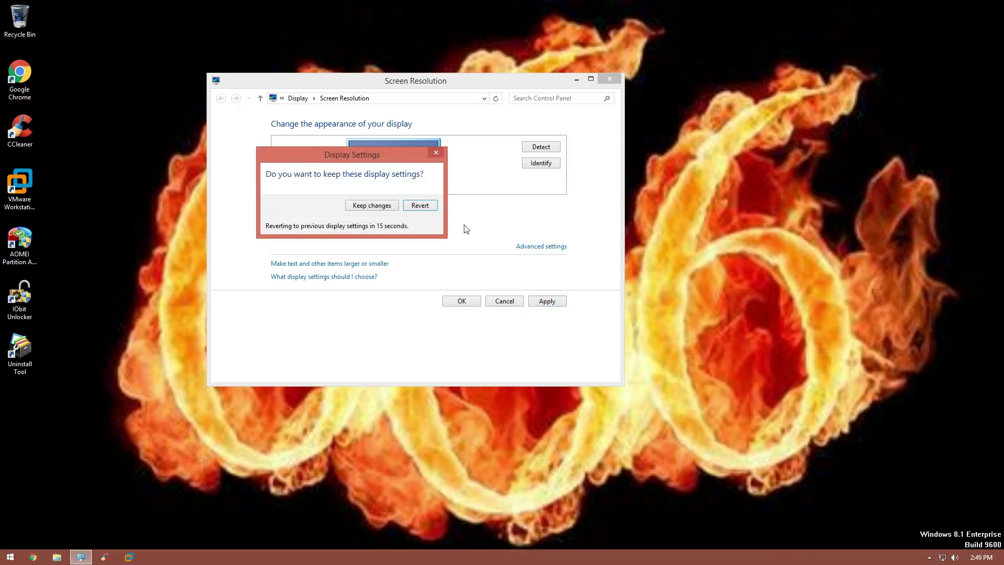
Step: Keep the new 1920 × 1080 display settings and close the resolution window
left_click(375, 206)
left_click(610, 78)
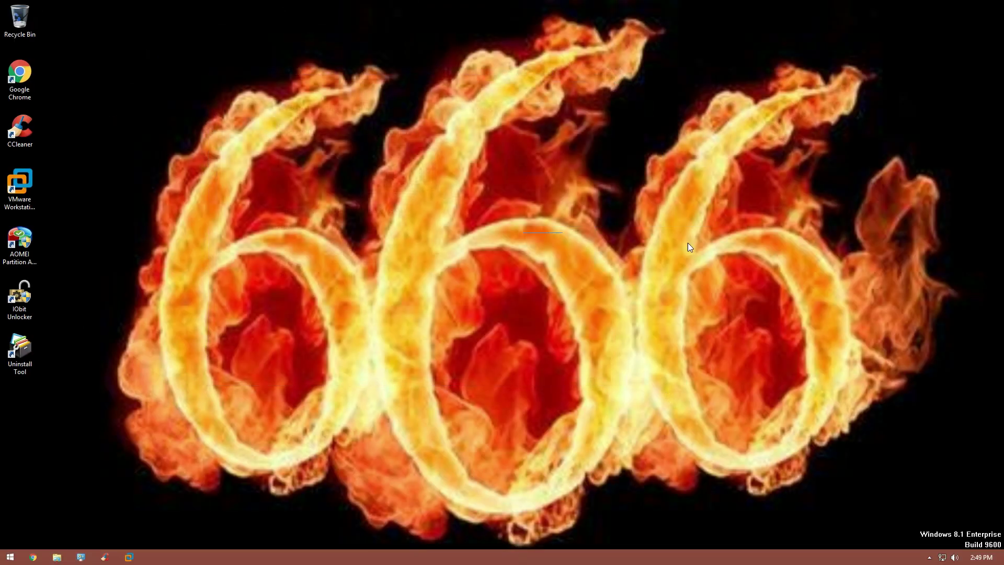
left_click_drag(822, 372, 866, 503)
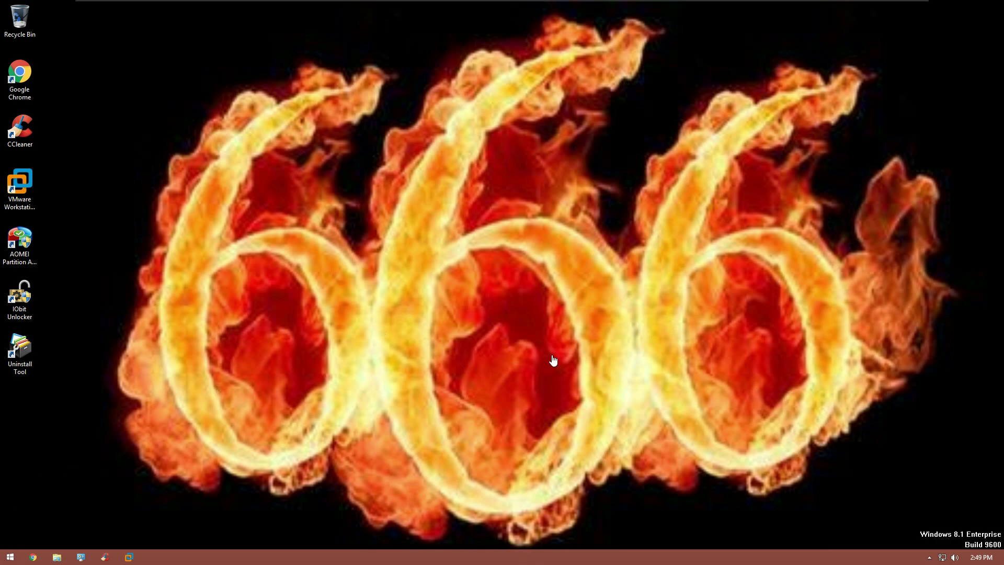
Step: Drag P2Settings from the host's downloads onto the VM desktop and launch it in Exclusive Mode
mouse_move(778, 2)
left_click(903, 7)
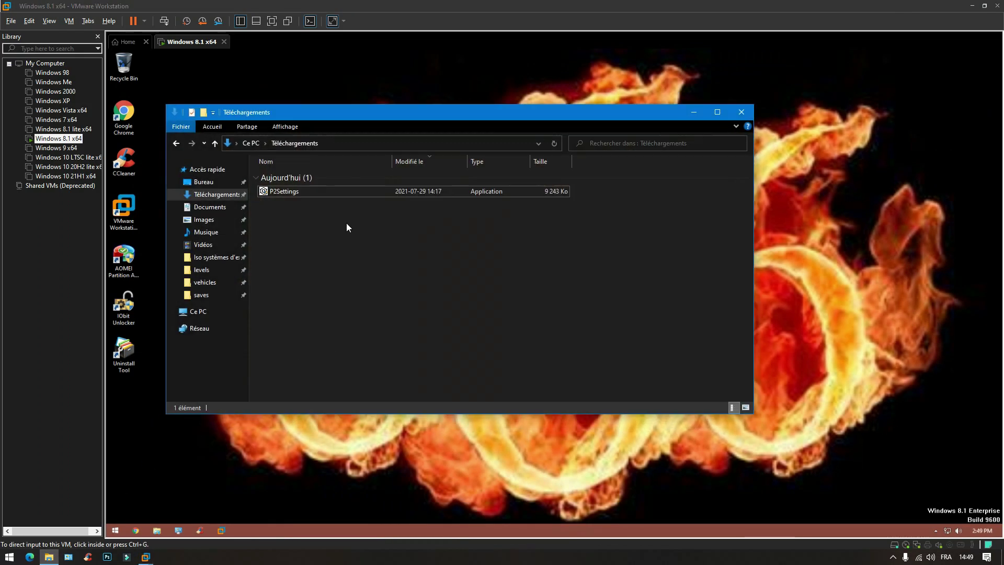
left_click_drag(324, 191, 781, 259)
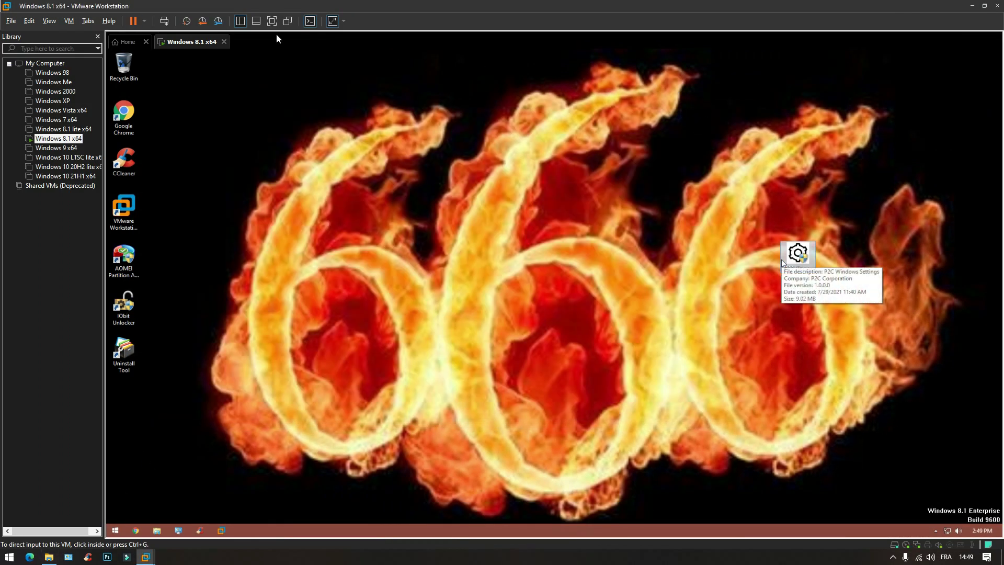
left_click(332, 21)
left_click(150, 7)
left_click(183, 32)
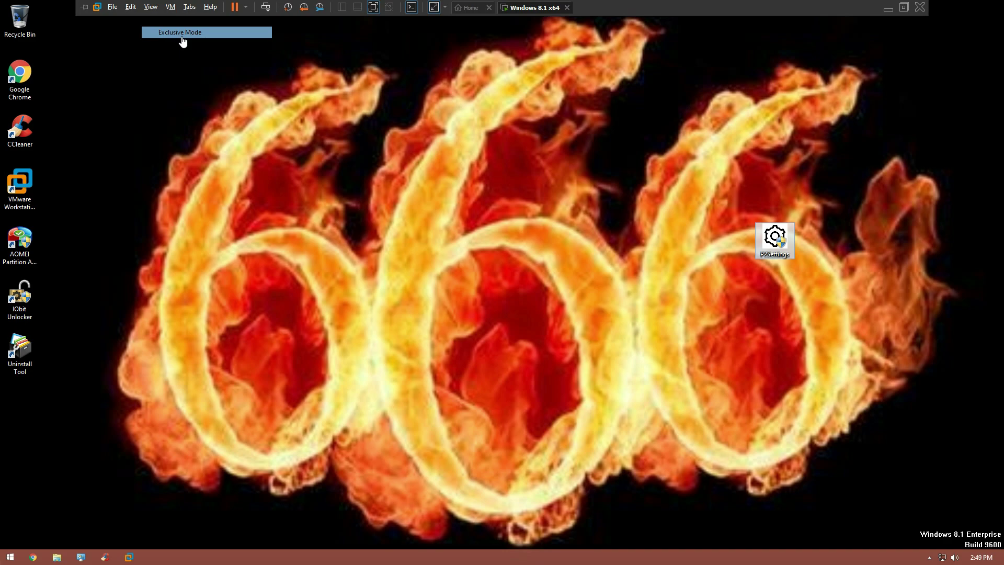
double_click(779, 242)
Step: Dismiss the restrictions error and Google 'fix this operation has been cancelled due to restrictions in effect on this computer error'
left_click(634, 280)
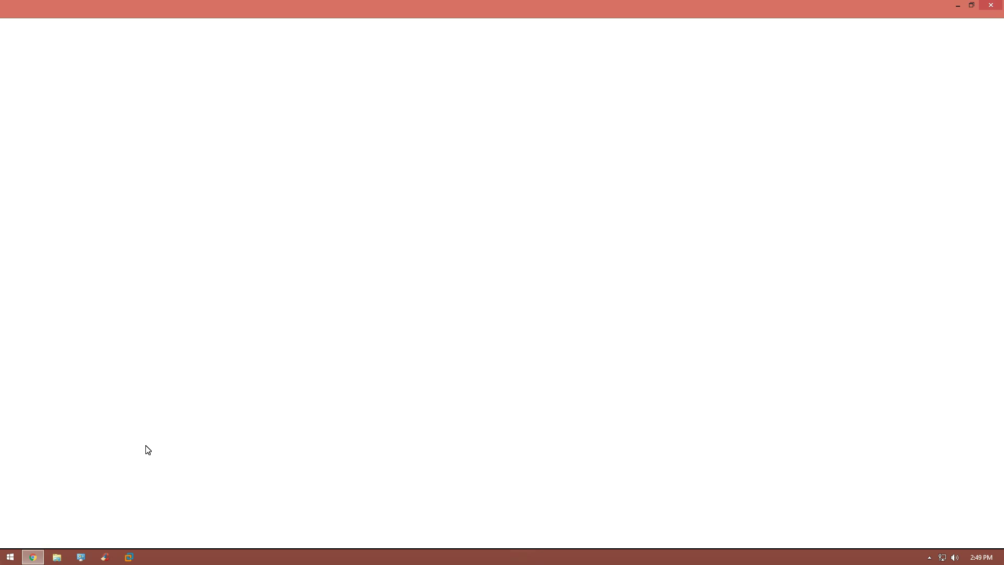
type("fix")
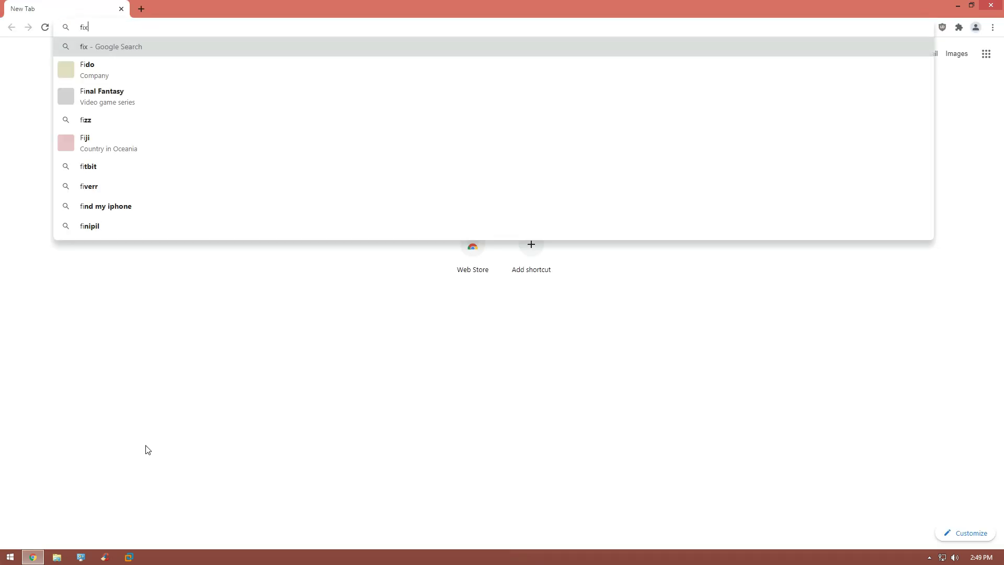
type(" this oper")
key("Right")
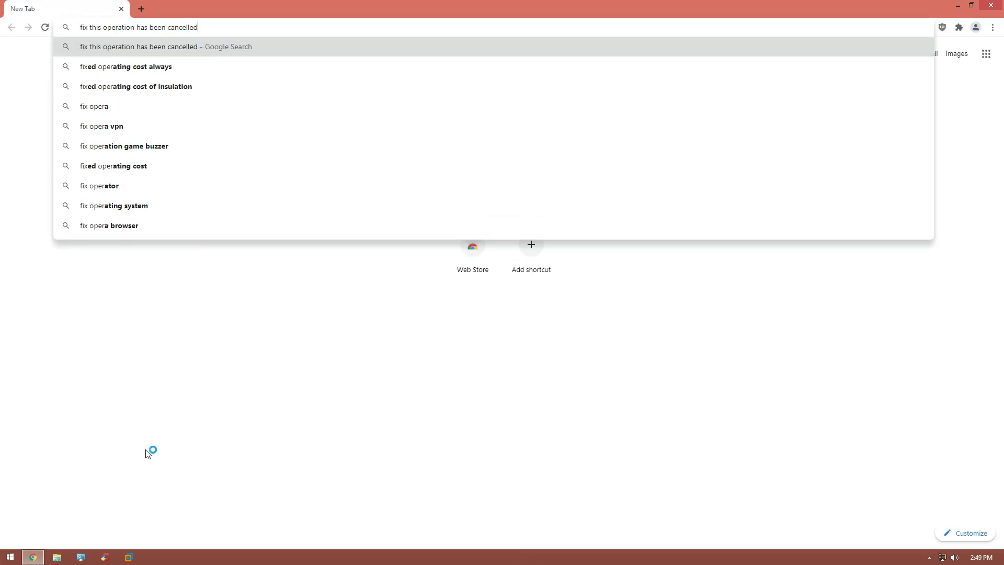
key("Return")
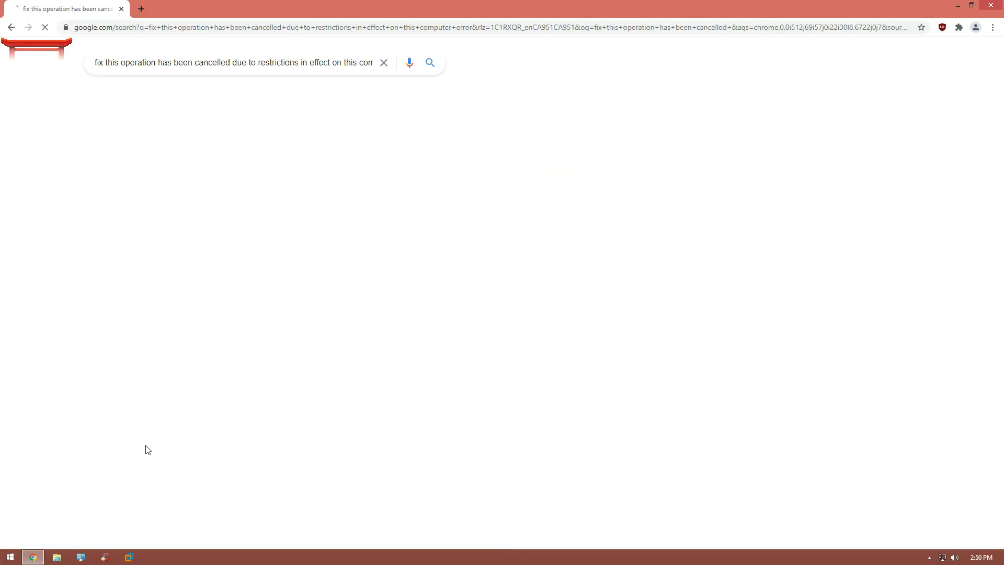
scroll(150, 450, "down", 5)
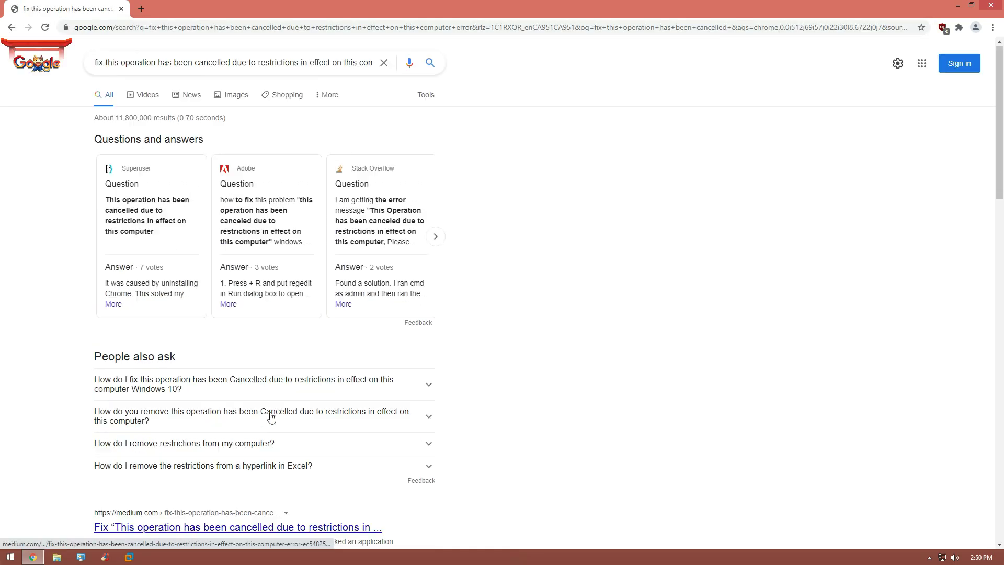
scroll(307, 270, "up", 5)
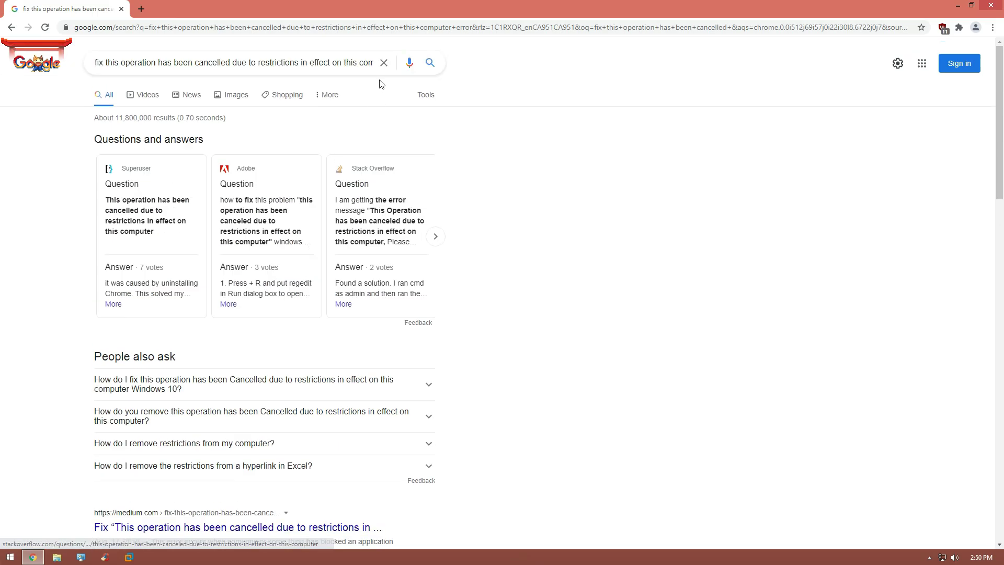
scroll(707, 328, "down", 10)
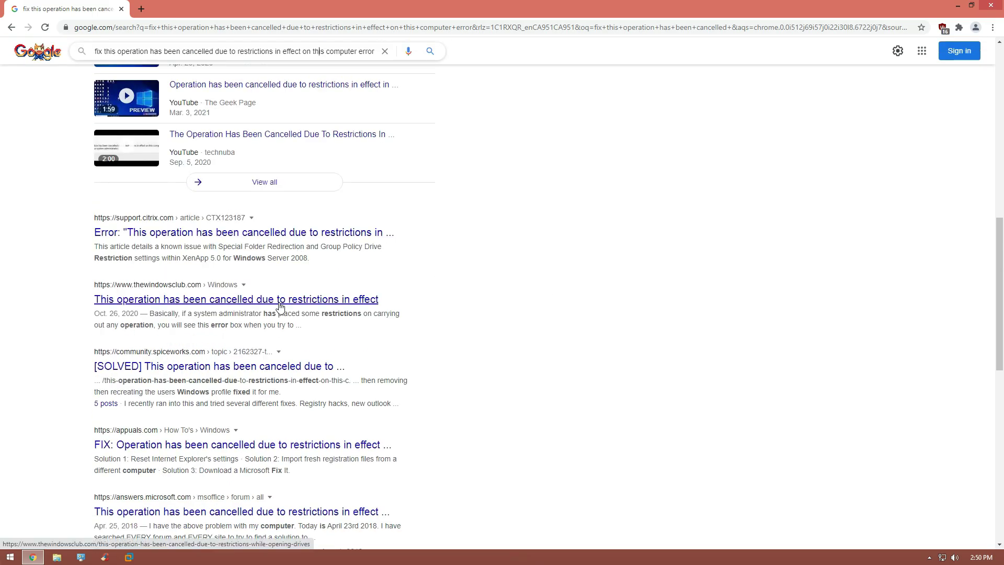
Step: Read the Spiceworks thread about the error, then return to the Google results
left_click(283, 366)
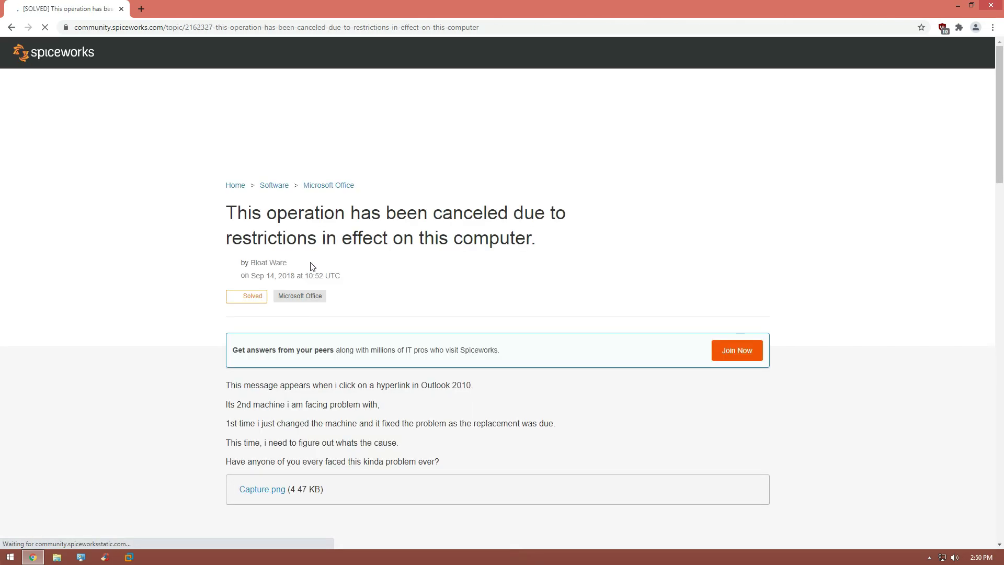
scroll(359, 329, "down", 3)
scroll(361, 328, "down", 4)
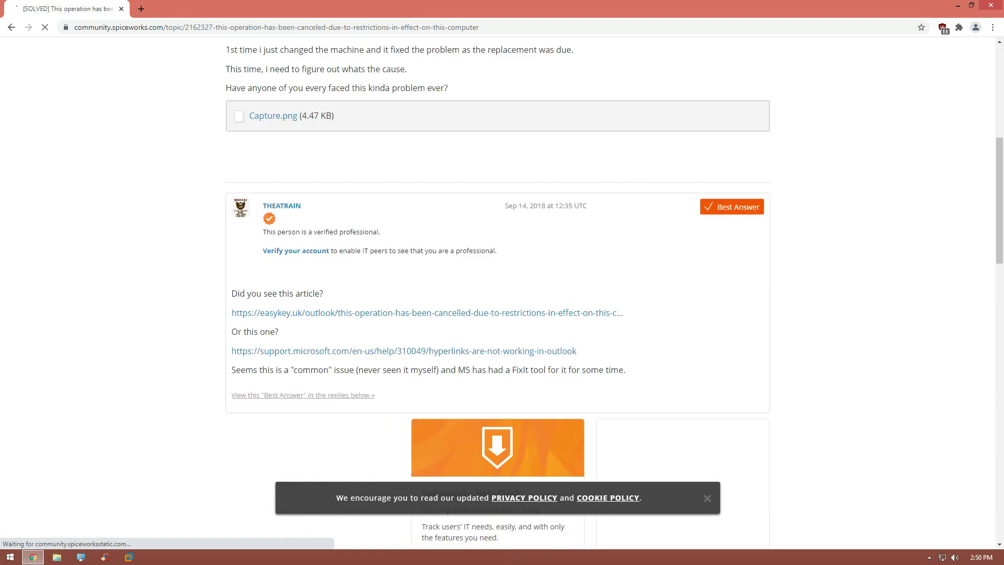
scroll(396, 308, "down", 1)
scroll(314, 253, "up", 8)
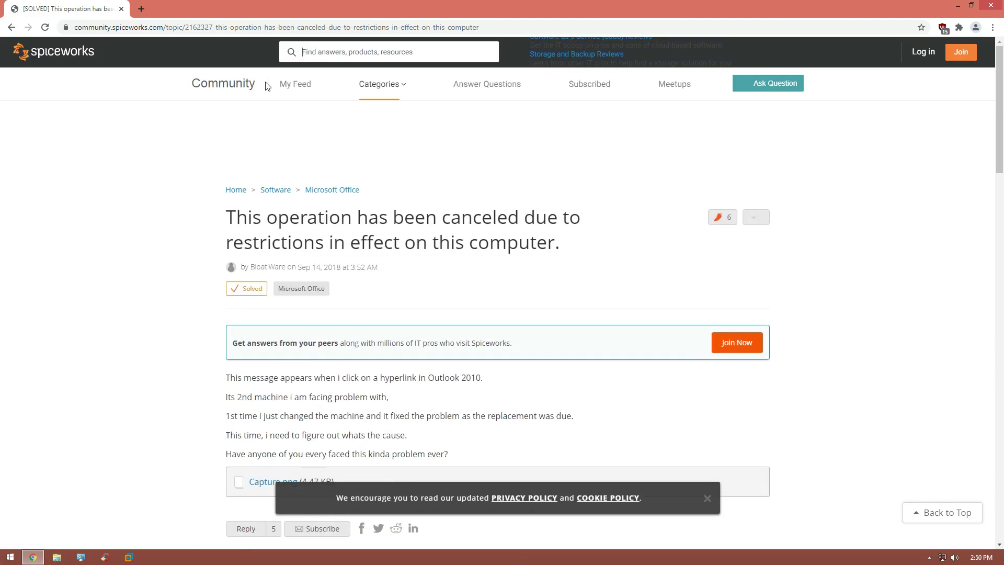
left_click(360, 27)
left_click(11, 27)
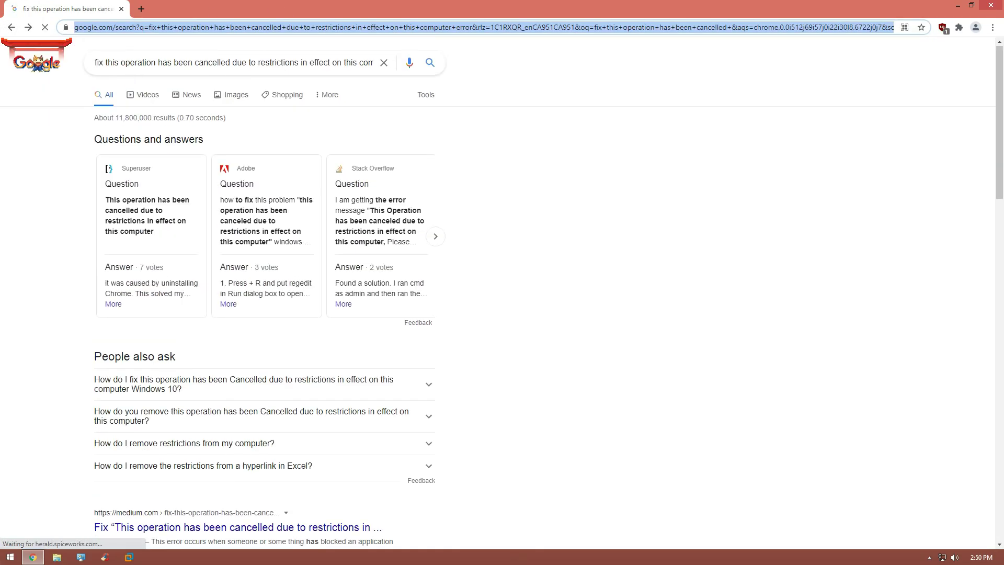
Step: Rerun the search as a shorter query beginning with 'how to fix'
left_click(105, 63)
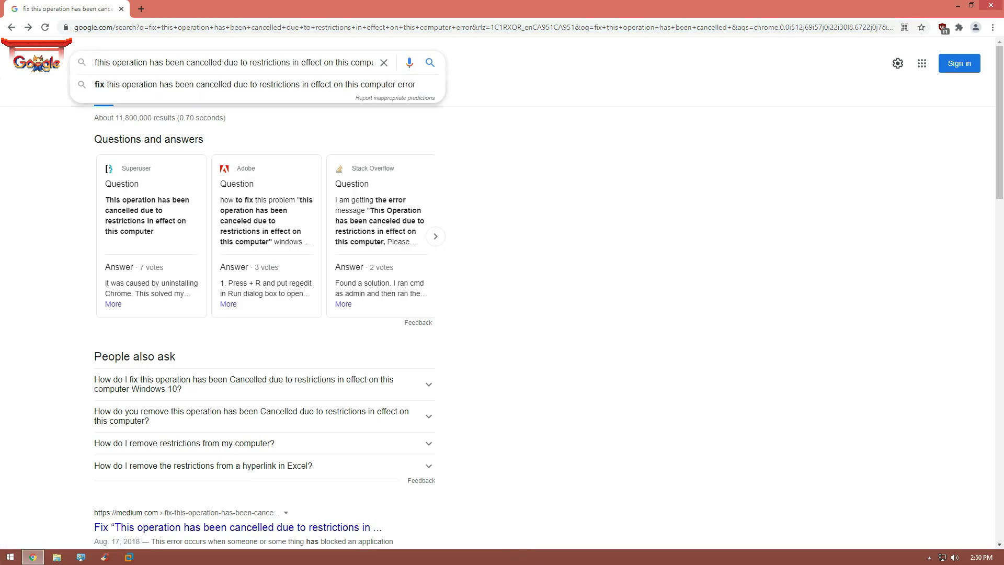
key("BackSpace")
key("BackSpace")
key("BackSpace")
key("BackSpace")
type("how to")
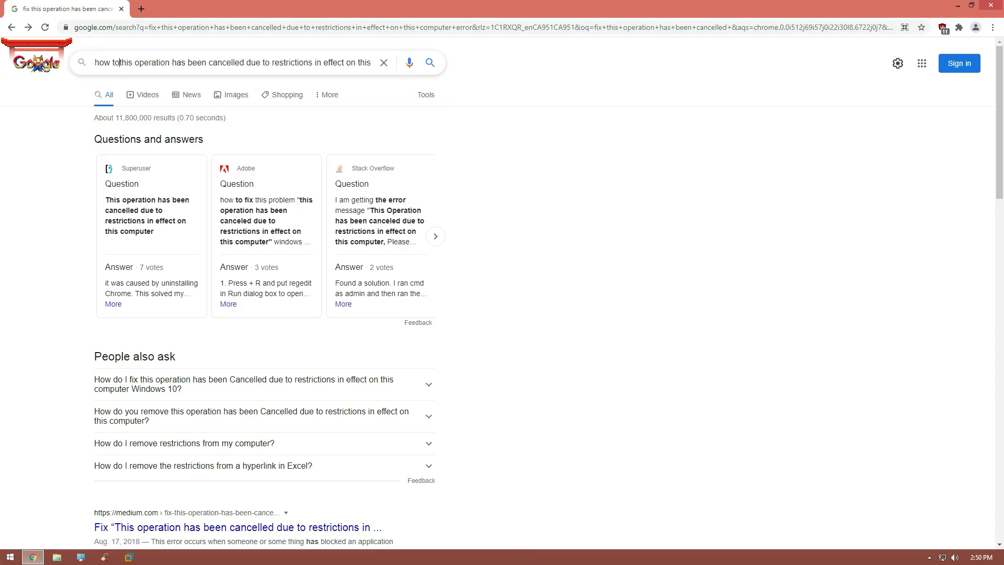
type(" fix")
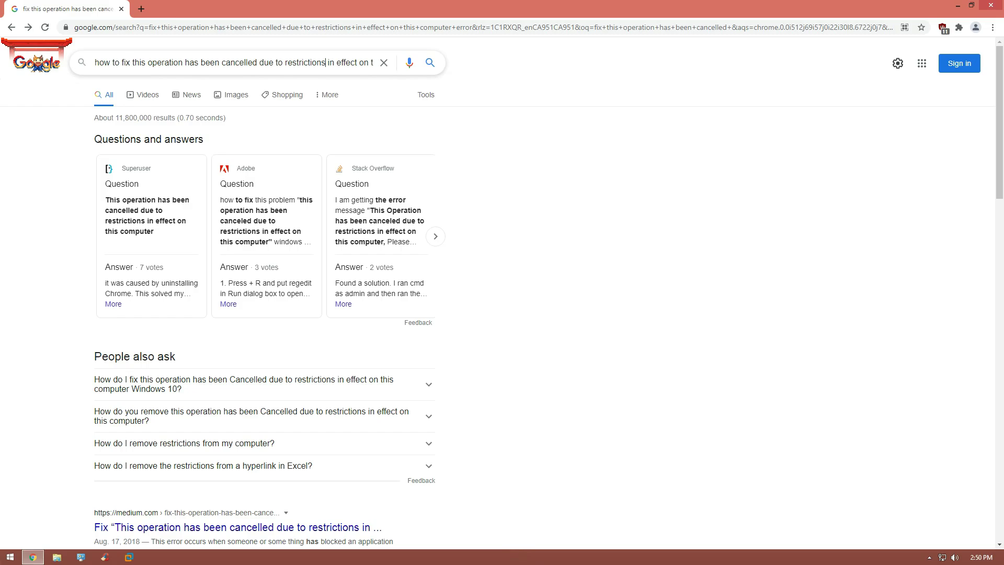
key("Delete")
key("Delete")
key("Delete")
key("Delete")
key("Delete")
key("Delete")
key("Delete")
key("Delete")
key("Delete")
key("Delete")
key("Delete")
key("Delete")
key("Delete")
key("Delete")
key("Delete")
key("Delete")
key("Delete")
key("Delete")
key("Delete")
key("Delete")
key("Return")
Step: Open the Medium article and scroll to its Fixing Group Policy section
left_click(326, 155)
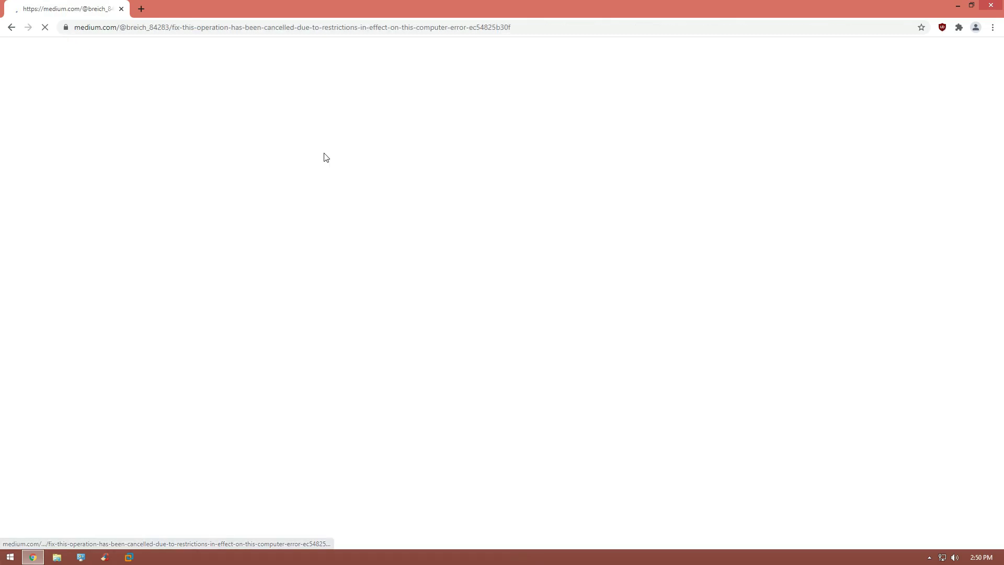
scroll(384, 255, "down", 13)
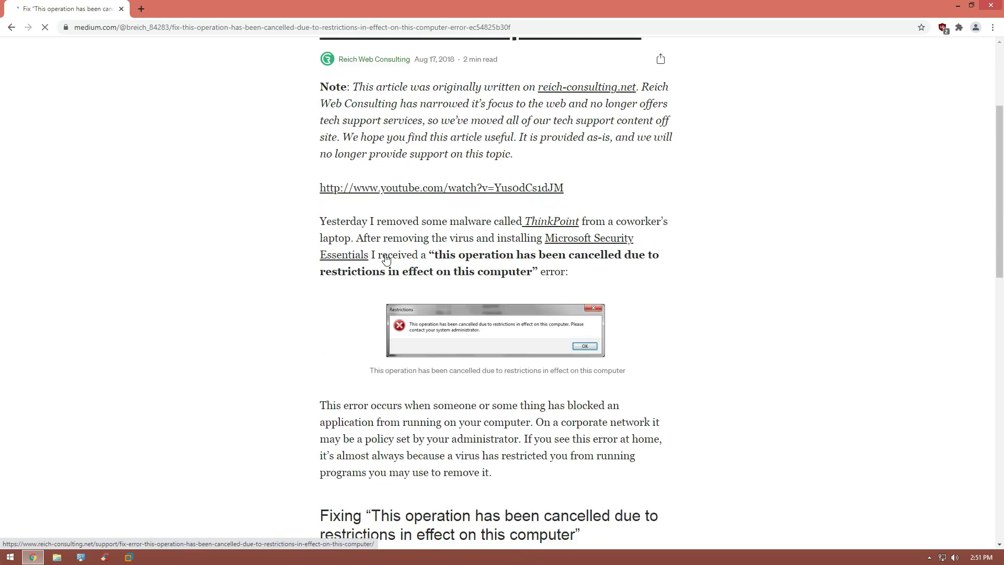
scroll(384, 258, "down", 5)
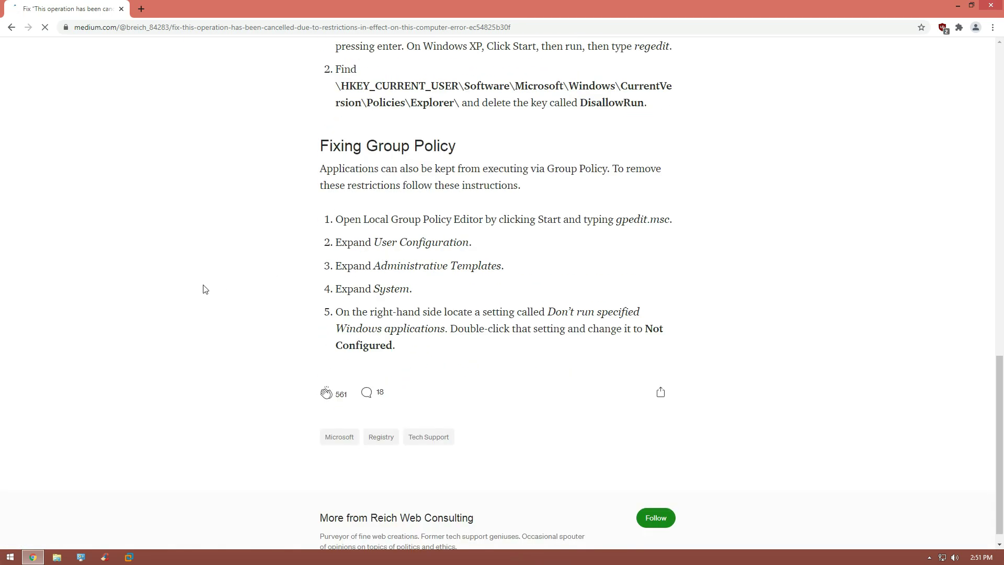
Step: Try launching gpedit.msc, dismiss the restrictions error, and open File Explorer at This PC
key("super")
type("gpedit")
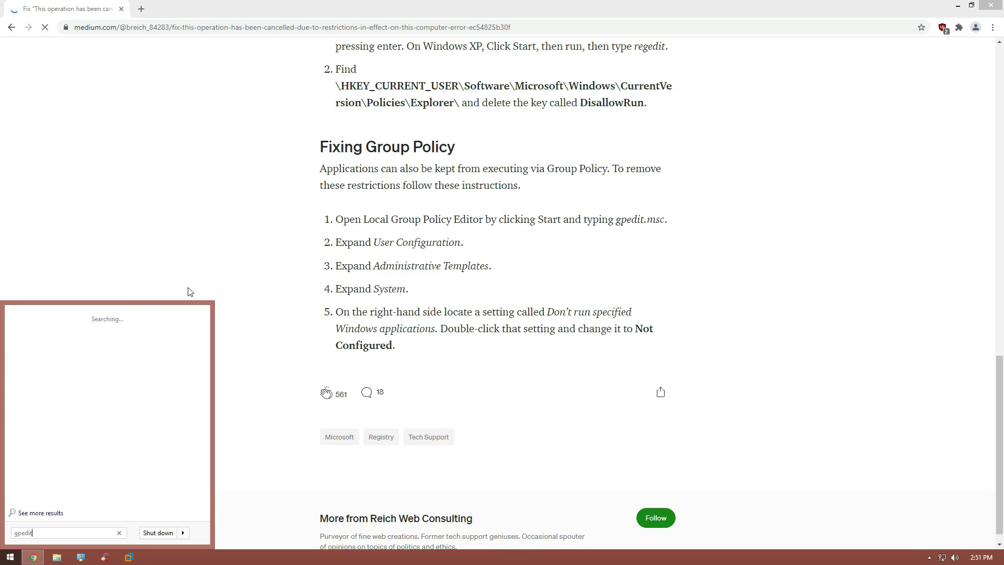
type(".msc")
key("Return")
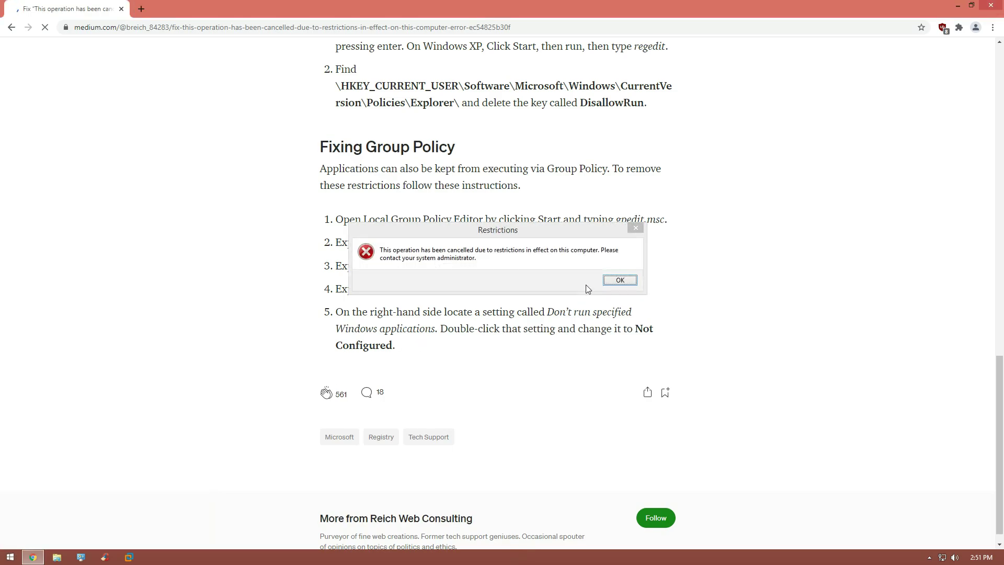
left_click(587, 288)
left_click(620, 280)
left_click(57, 556)
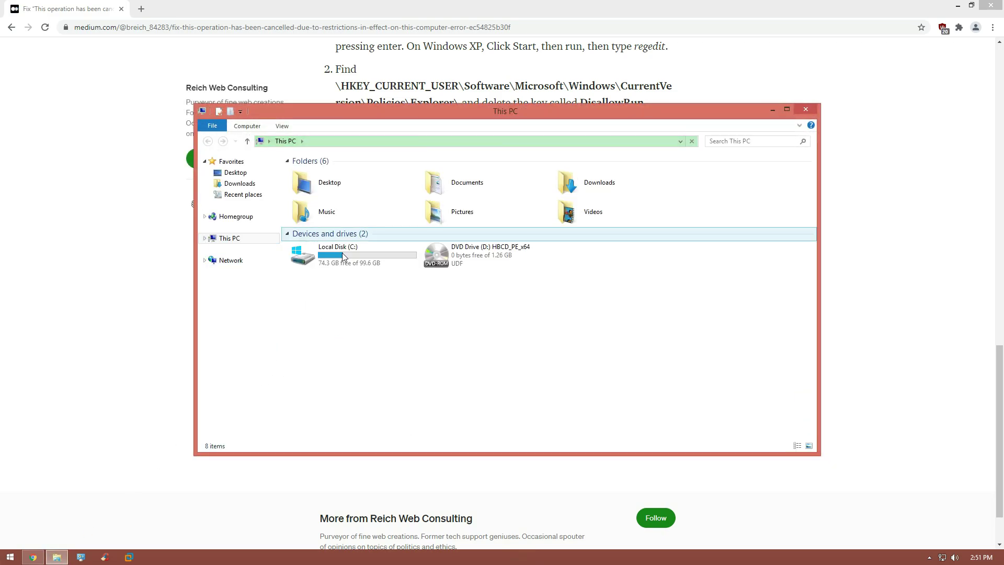
Step: Browse from Local Disk (C:) into the Windows folder and down to System32
double_click(342, 253)
left_click(323, 236)
double_click(323, 236)
scroll(334, 299, "down", 20)
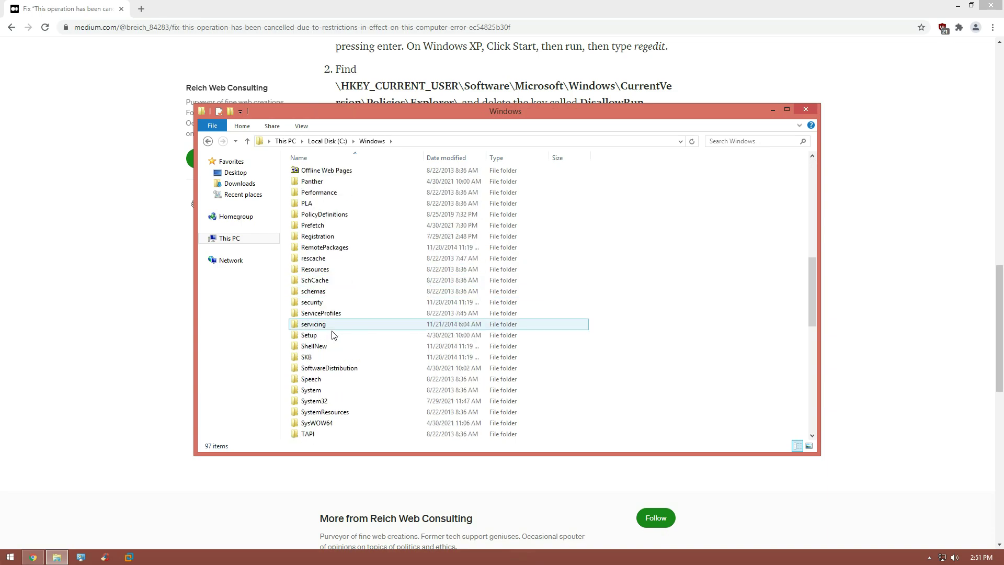
Step: Search System32 for gpedit.msc, launch the Group Policy Editor from the result, and close Explorer
key("ctrl+e")
type("gpedit.msc")
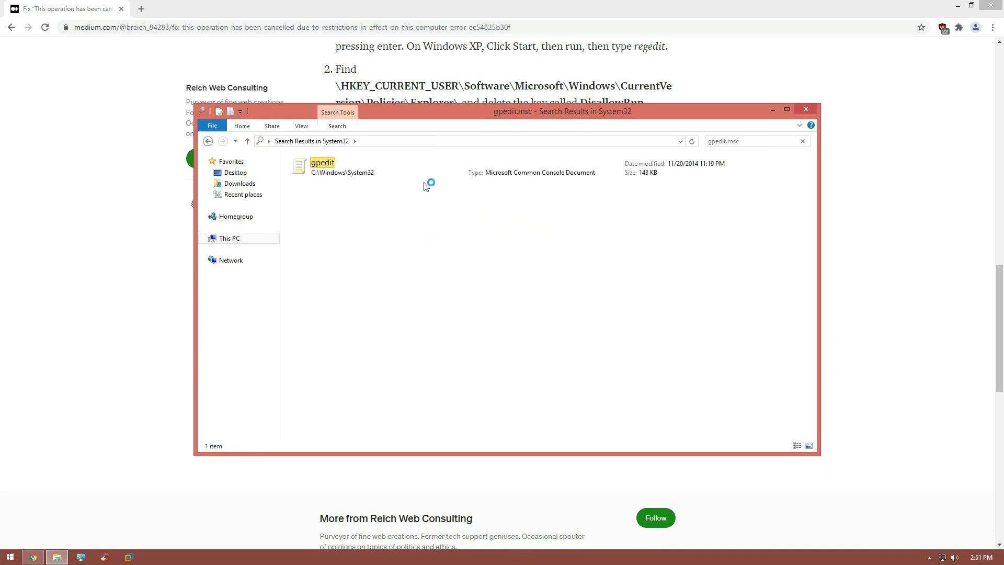
double_click(344, 177)
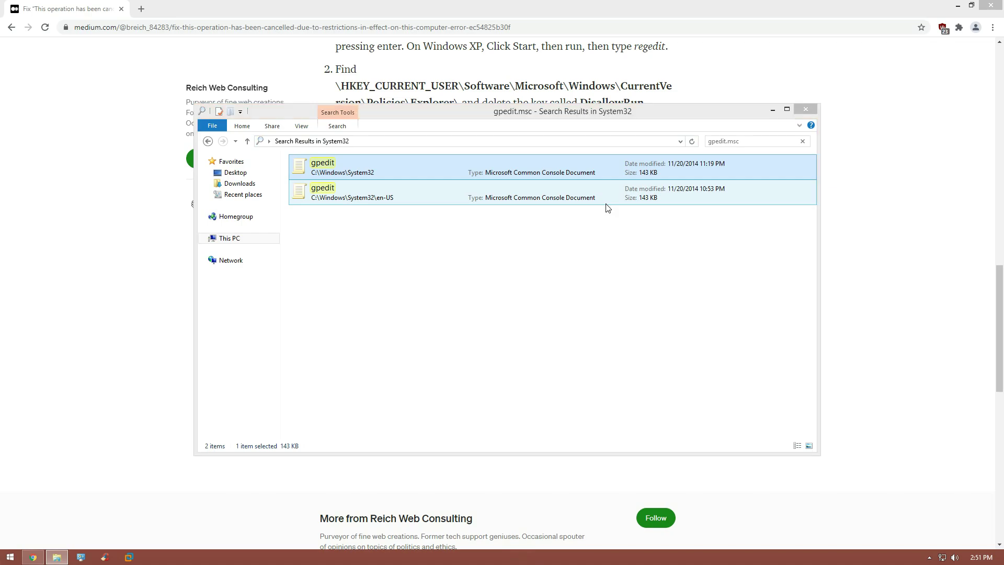
left_click(806, 111)
Step: Expand User Configuration > Administrative Templates > System and select 'Don't run specified Windows applications'
left_click_drag(303, 92, 516, 153)
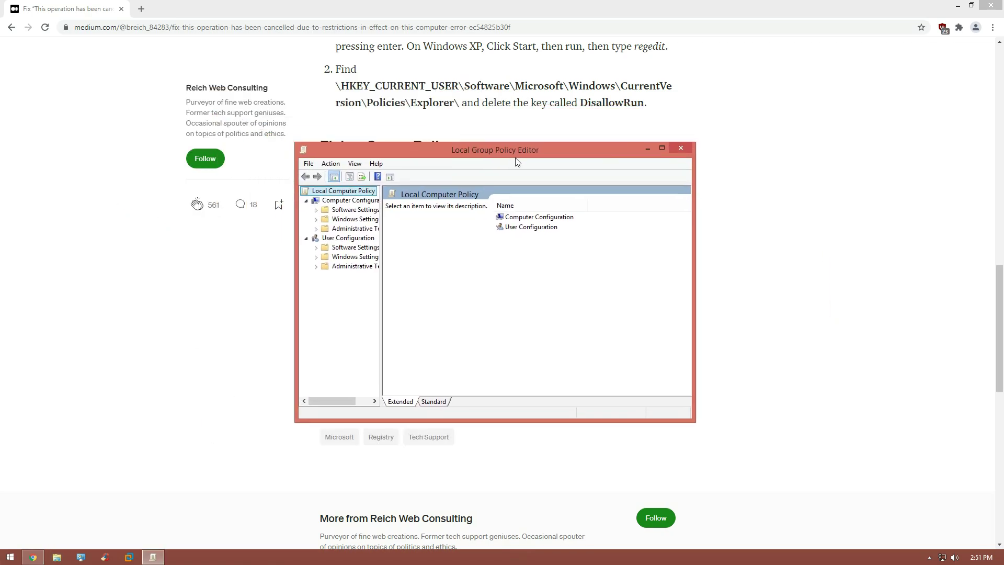
left_click_drag(588, 152, 640, 210)
left_click(367, 324)
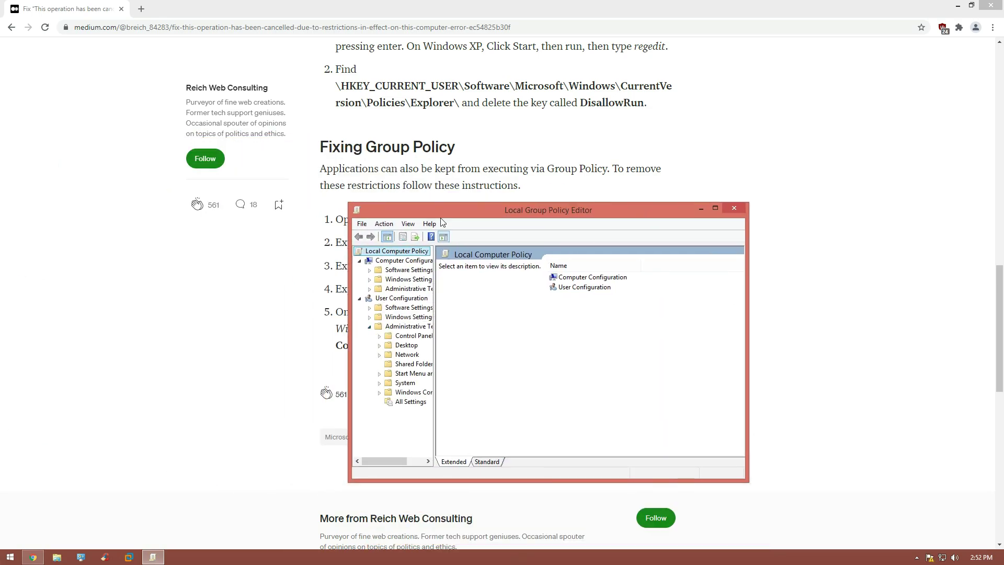
left_click_drag(439, 209, 520, 174)
left_click(369, 335)
left_click(379, 415)
left_click(421, 305)
scroll(421, 305, "down", 1)
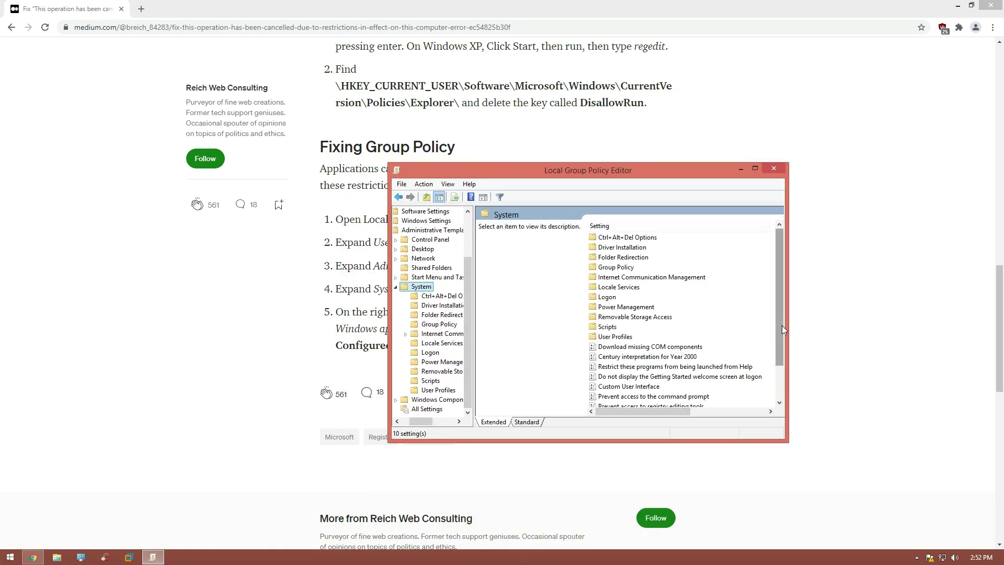
left_click_drag(779, 353, 779, 387)
left_click(679, 377)
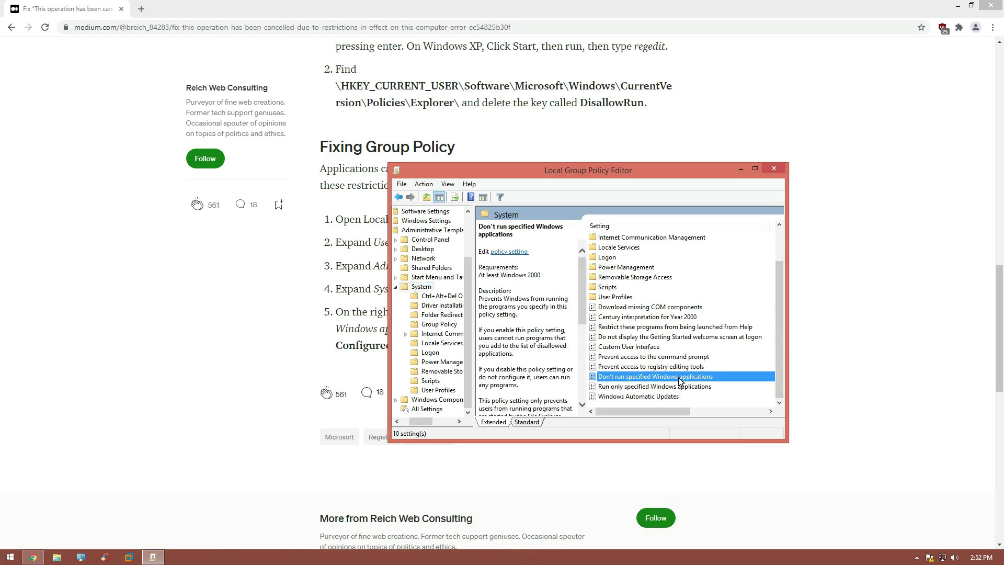
Step: Set the 'Run only specified Windows applications' policy to Not Configured and apply it
double_click(679, 378)
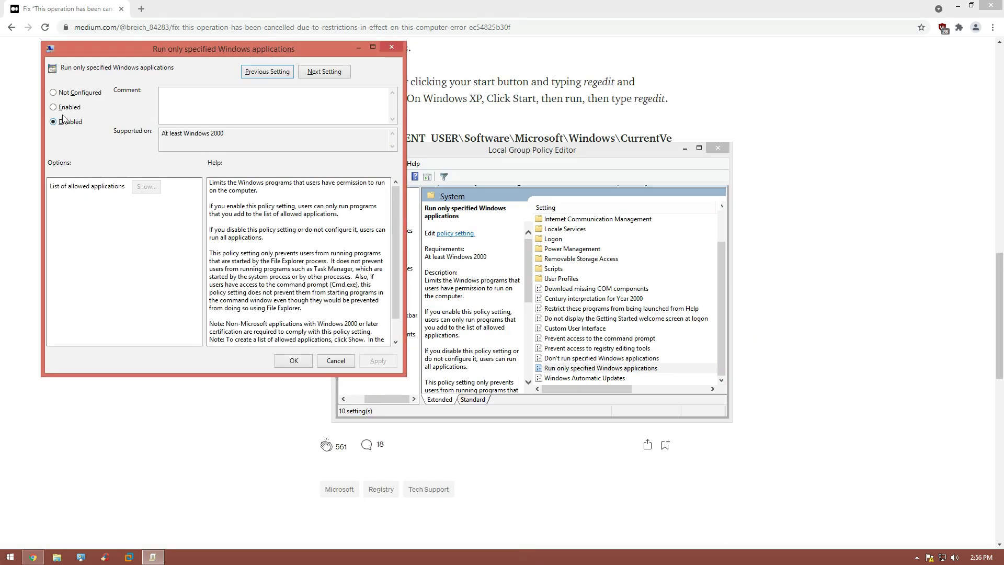
left_click(67, 107)
left_click(68, 122)
left_click(378, 361)
left_click(53, 92)
left_click(378, 360)
left_click(307, 361)
Step: Set 'Don't run specified Windows applications' to Not Configured, apply it, and close the editor
double_click(602, 358)
left_click(94, 149)
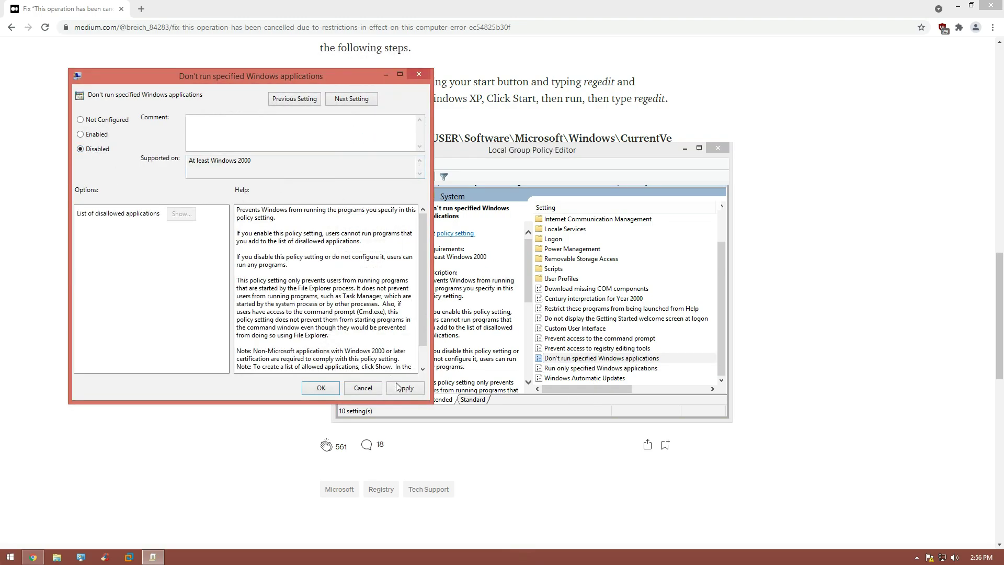
left_click(398, 387)
left_click(108, 120)
left_click(403, 388)
left_click(307, 388)
left_click(718, 148)
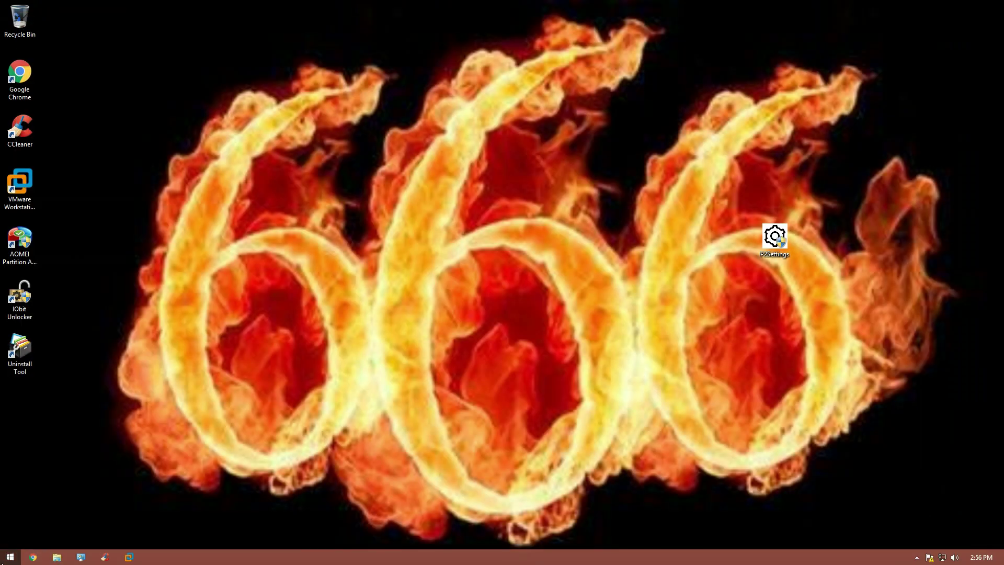
left_click(10, 557)
Step: Sign out of Windows, sign back in with the account password, and start P2Settings from the desktop
left_click(181, 534)
left_click(218, 489)
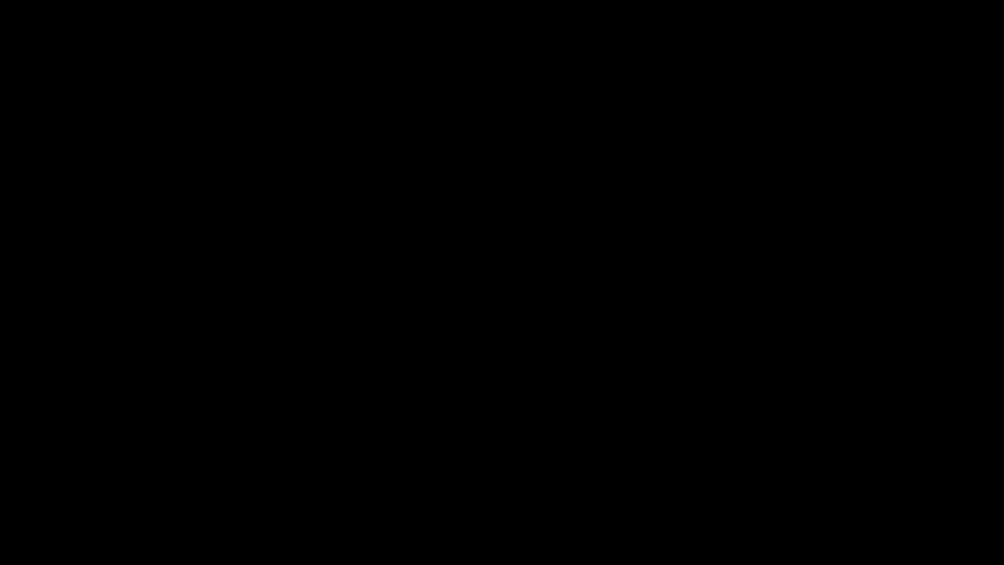
key("Return")
key("Return")
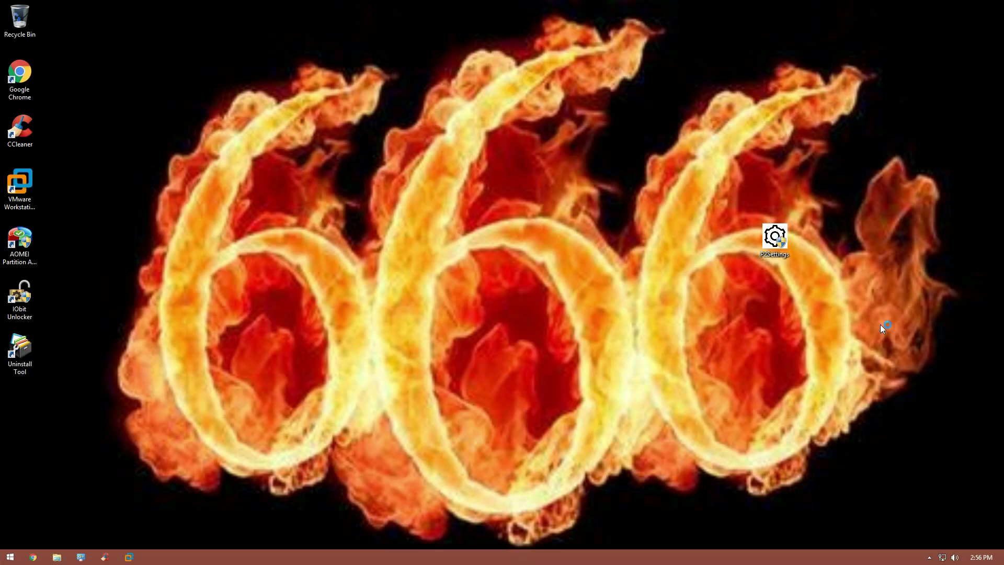
double_click(778, 249)
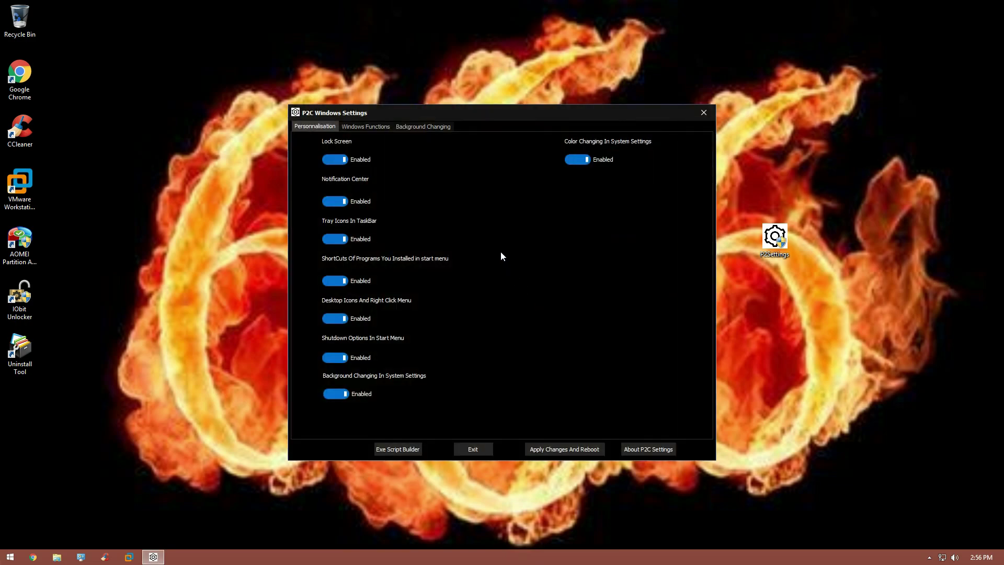
Step: Choose Apply Changes And Reboot in P2C Windows Settings and confirm the restart with Oui
left_click(547, 448)
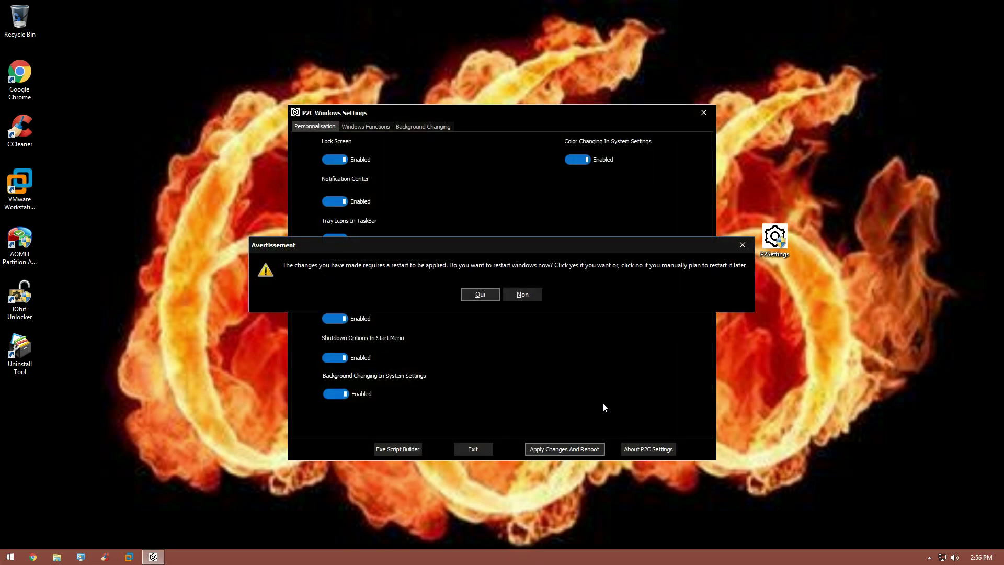
left_click(477, 294)
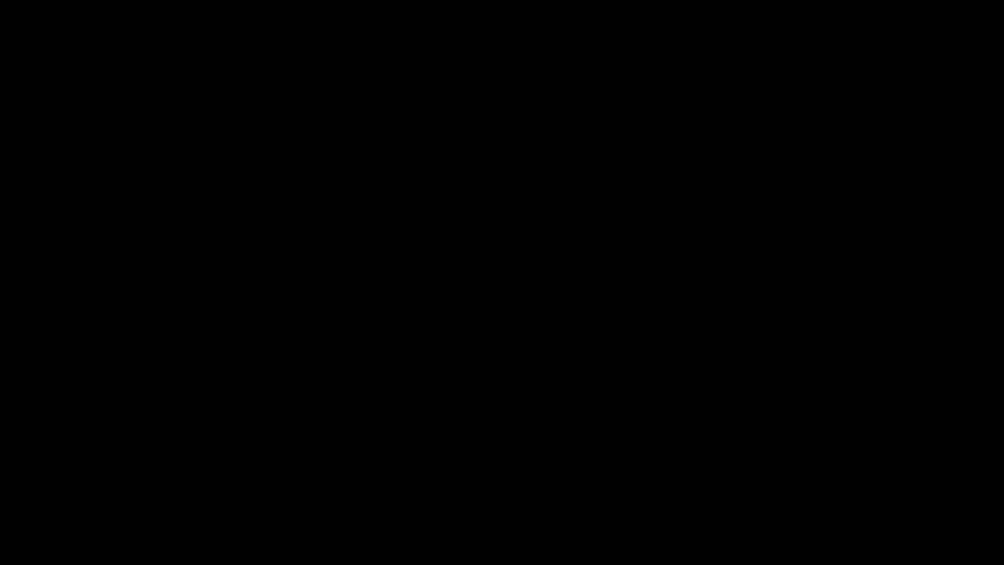
Step: Sign back in with the account password and confirm a Start search for gpedit.msc now finds gpedit
key("space")
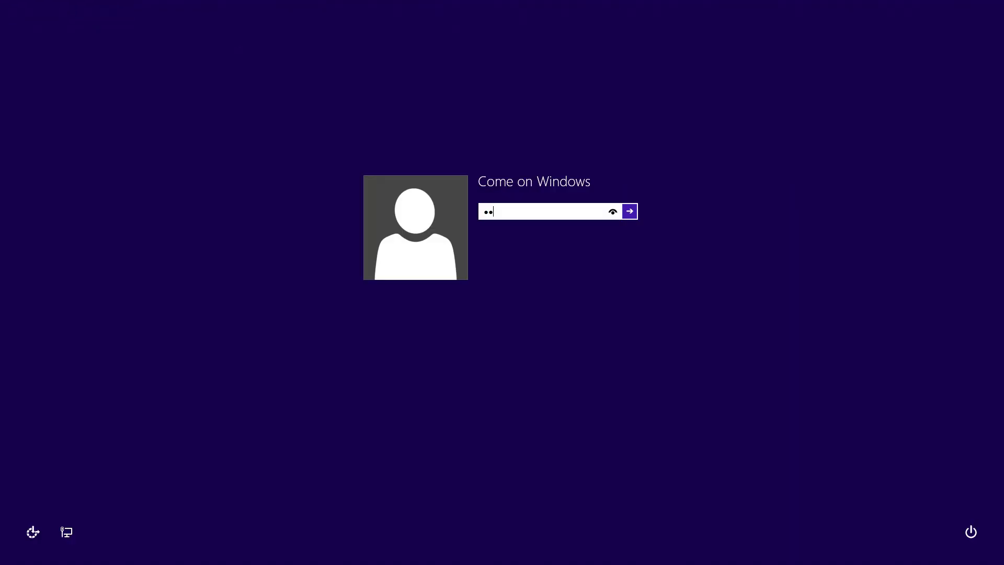
key("Return")
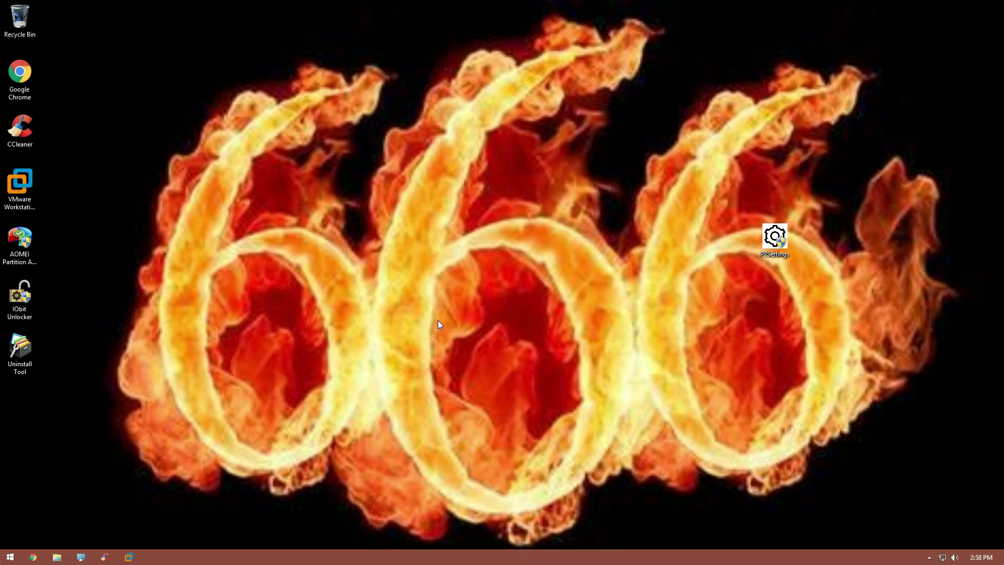
key("super")
left_click(74, 535)
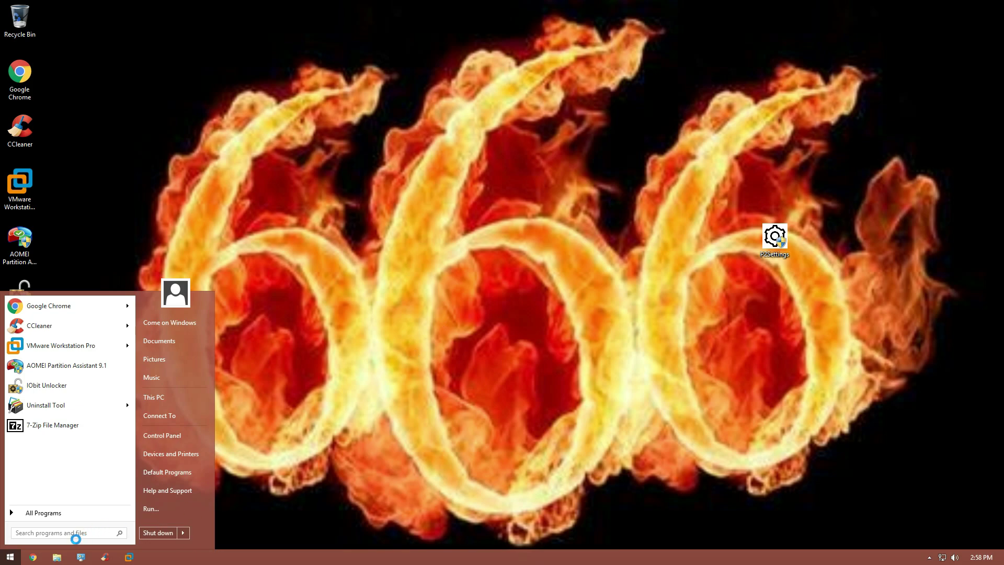
type("gpedit")
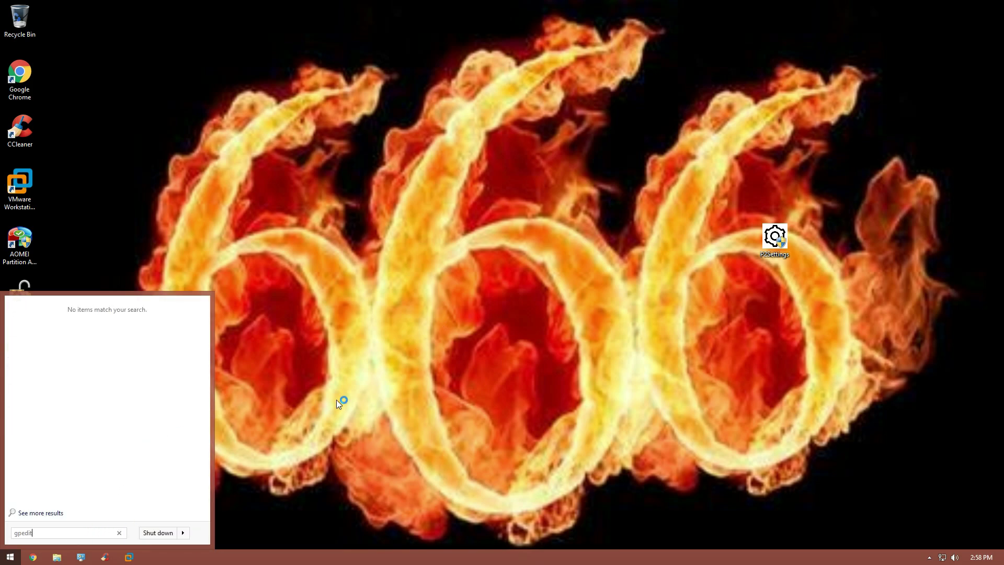
type(".msc")
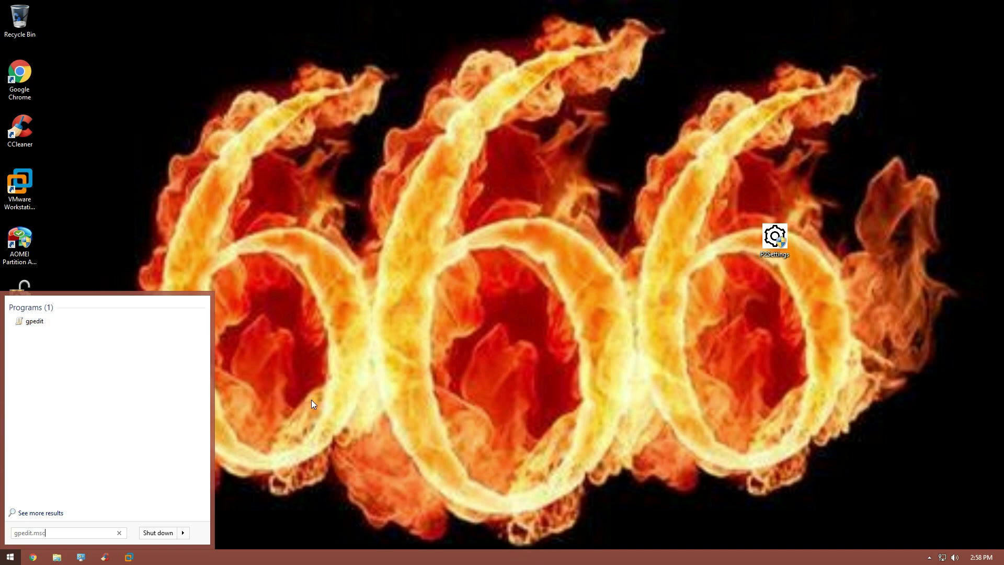
key("Return")
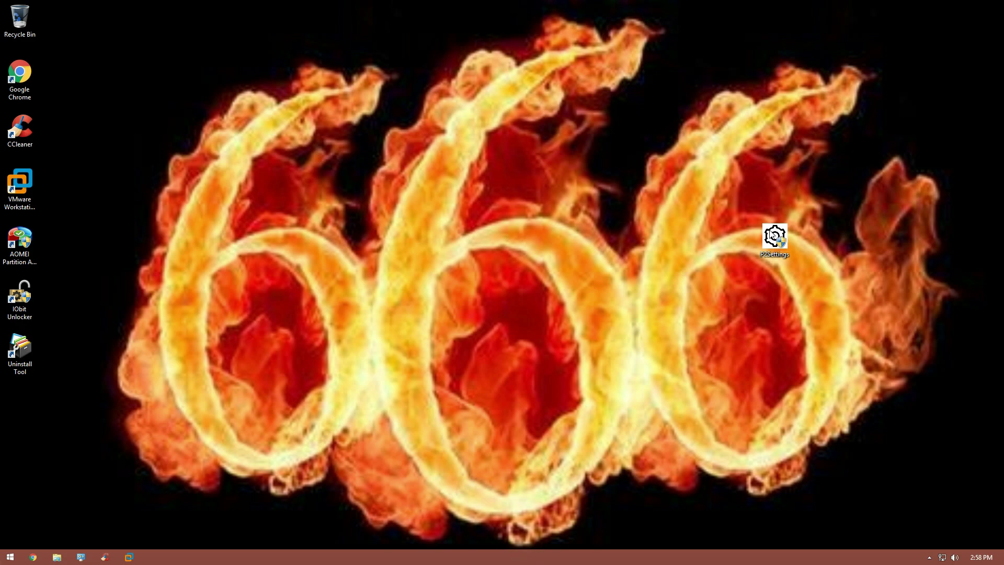
key("shift+Delete")
Step: Confirm permanent deletion of the P2Settings shortcut and apply the default Windows theme in Personalization
left_click(540, 320)
right_click(572, 264)
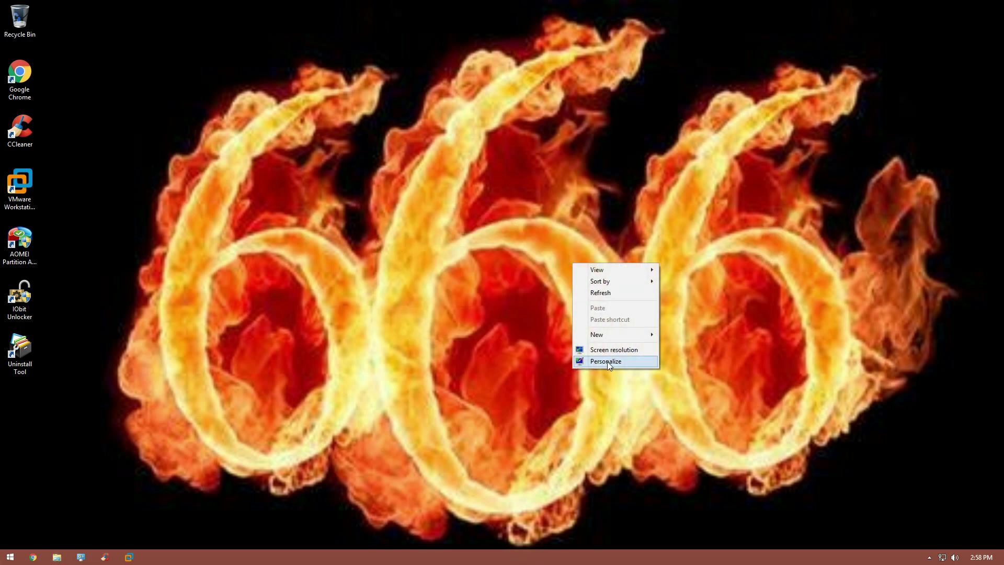
left_click(607, 361)
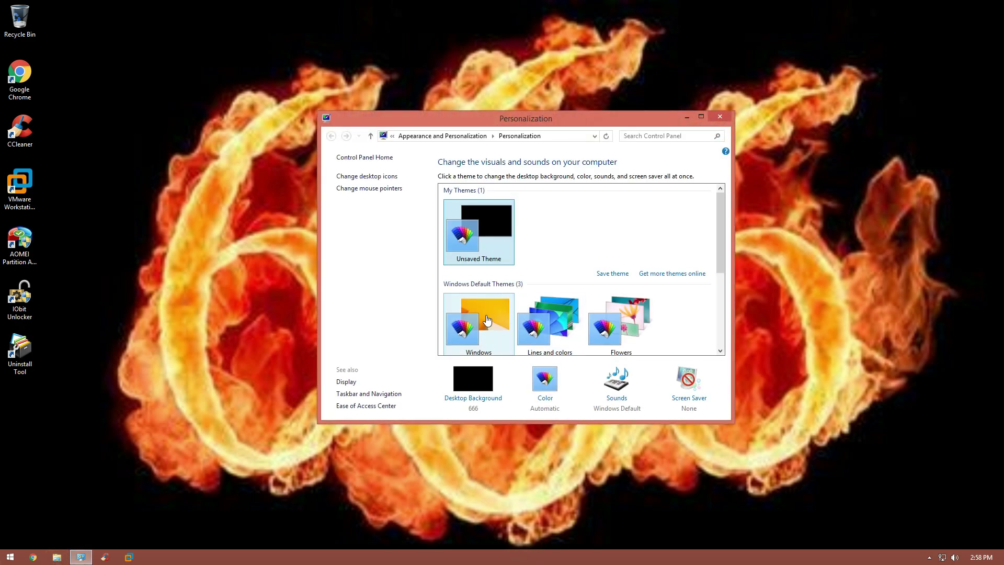
left_click(486, 320)
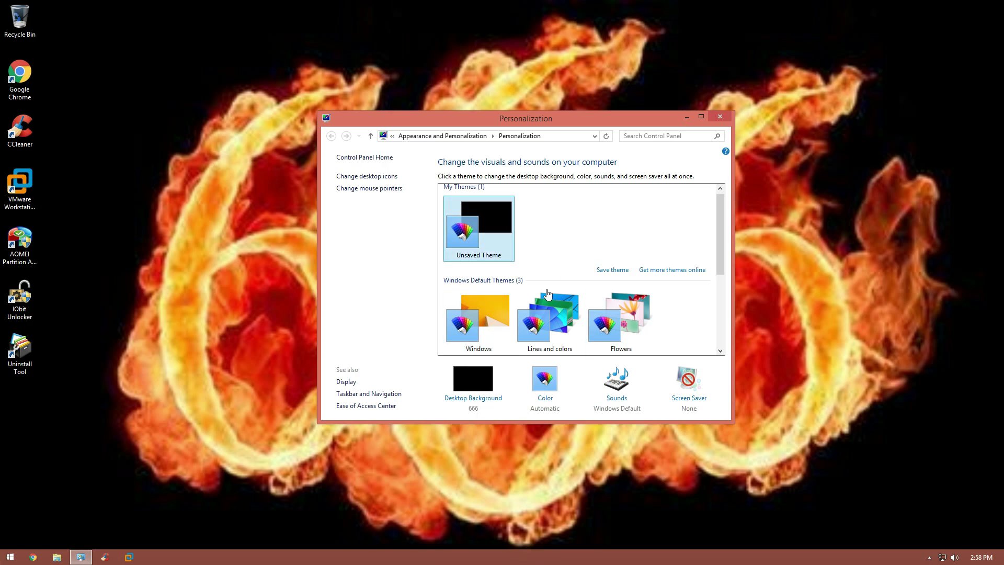
left_click(720, 116)
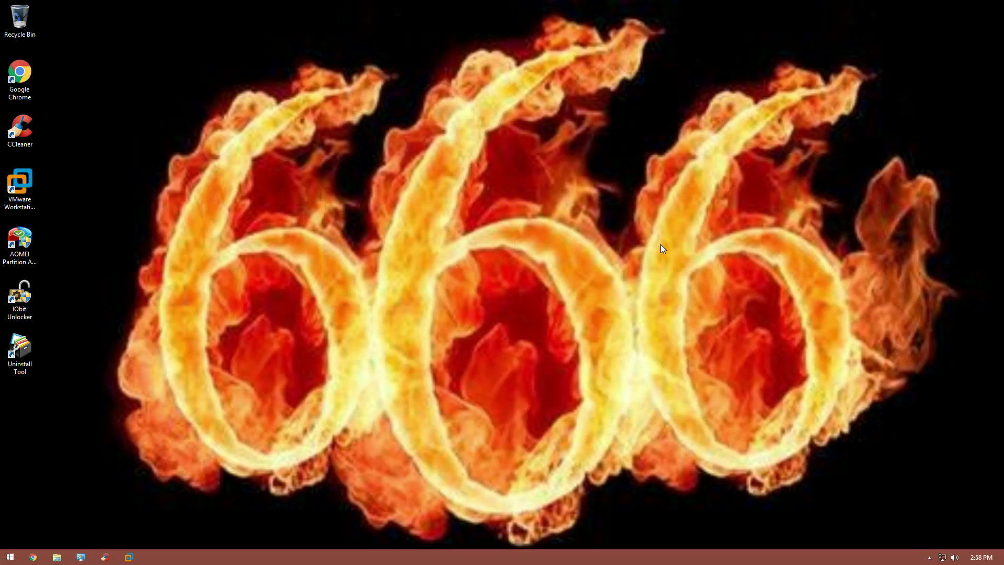
Step: Copy the 'hidden value' file from host drive Données non gelées (E:) onto the VM desktop, then return to full screen
left_click(437, 6)
key("super+e")
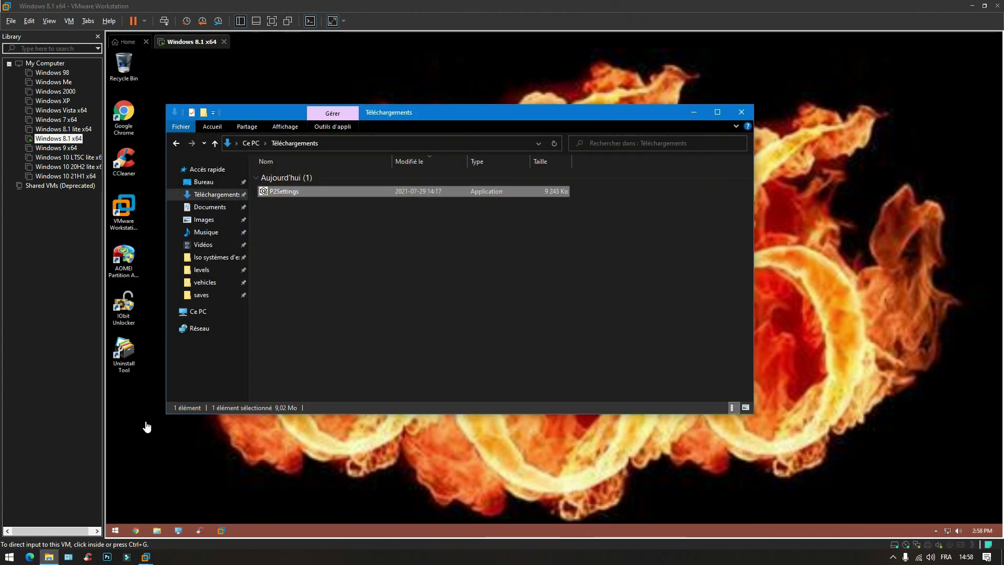
left_click(197, 312)
double_click(431, 195)
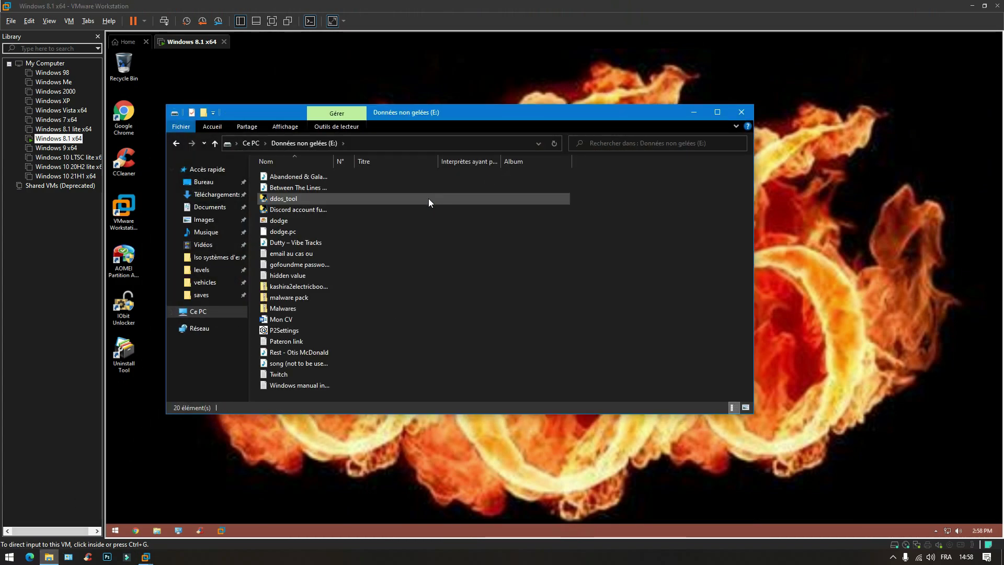
left_click_drag(288, 277, 416, 425)
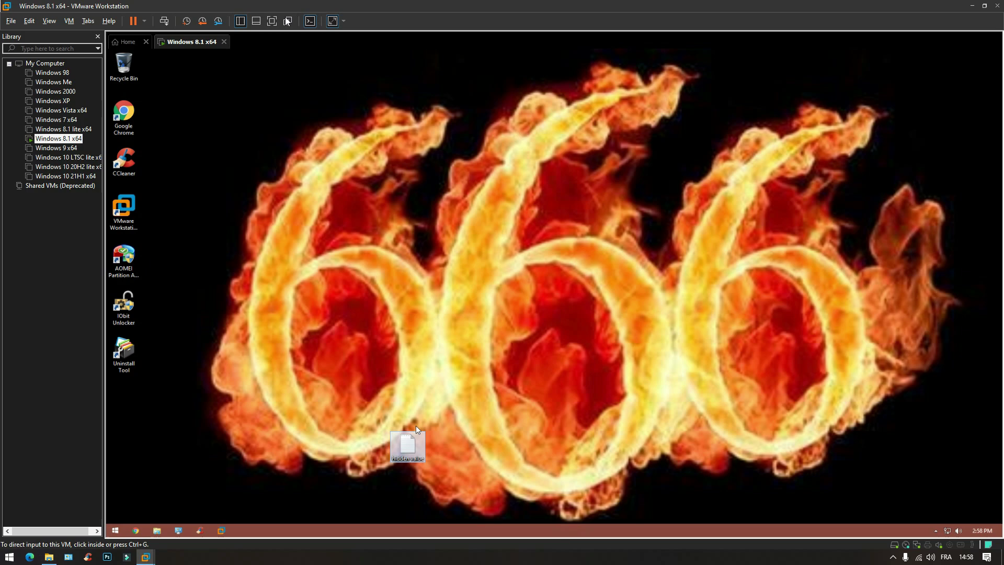
key("ctrl+alt+Return")
left_click(141, 7)
key("Escape")
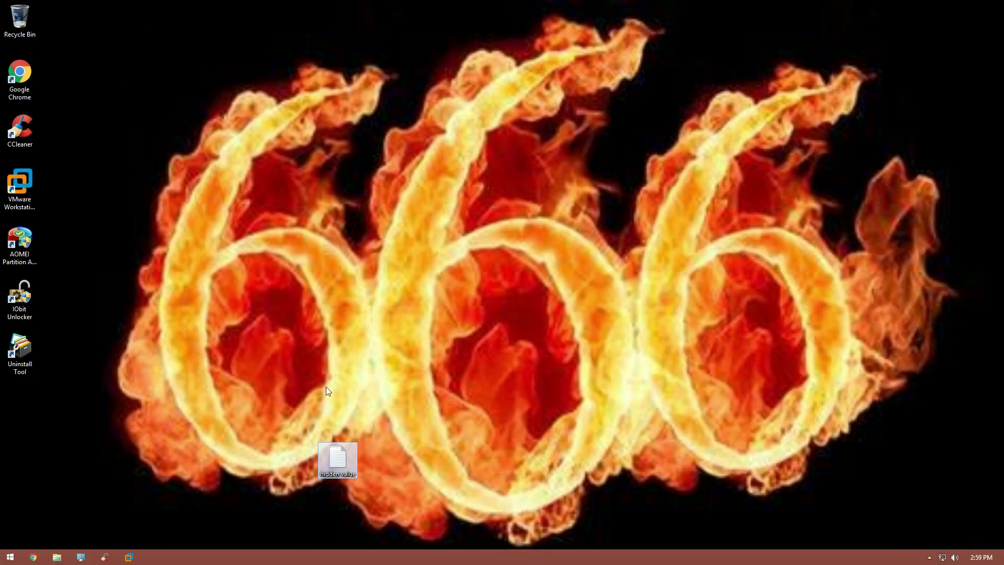
Step: Read the 'hidden value' note, then try launching regedit and dismiss the registry-editing-disabled error
double_click(337, 457)
key("super")
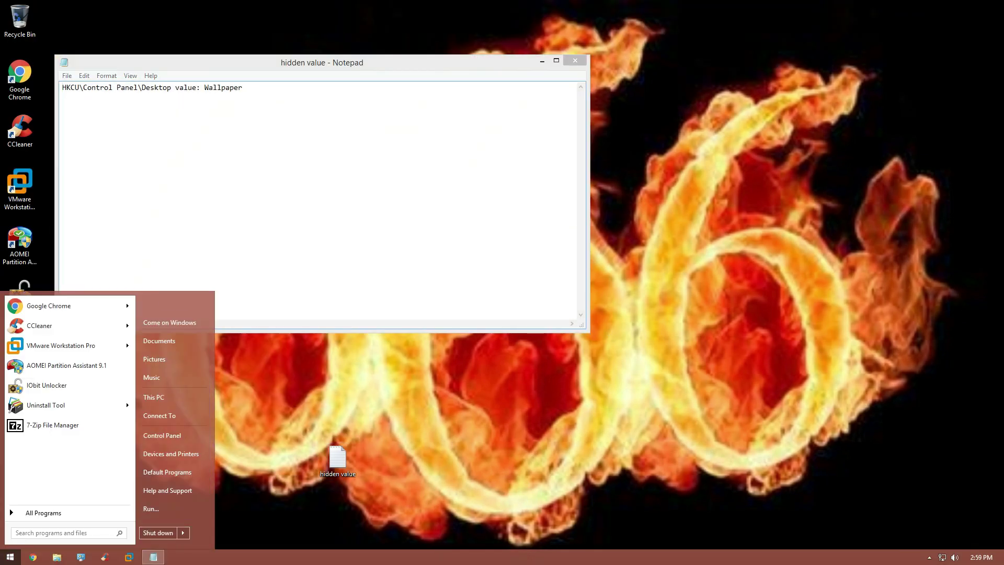
type("regedit")
key("Return")
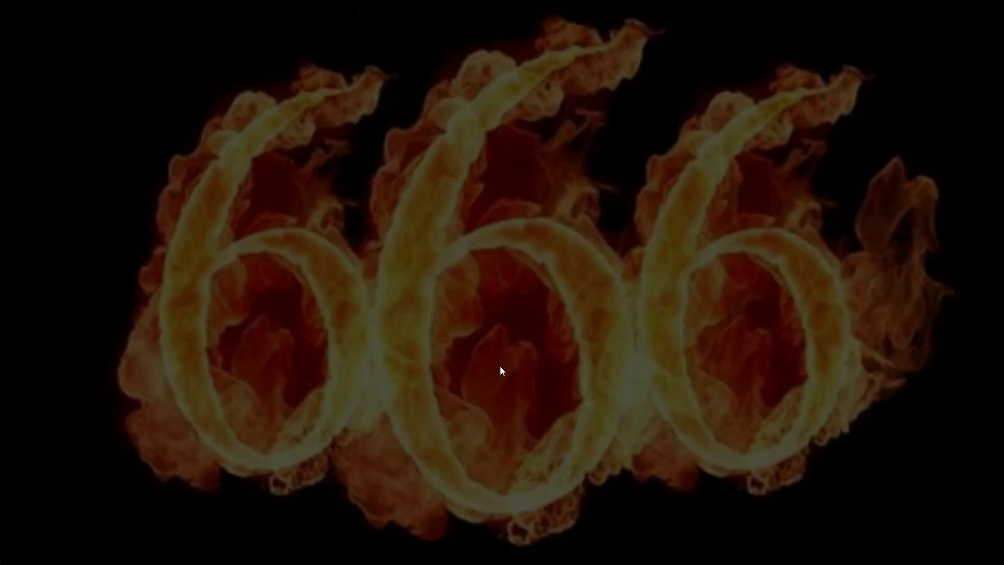
left_click(543, 294)
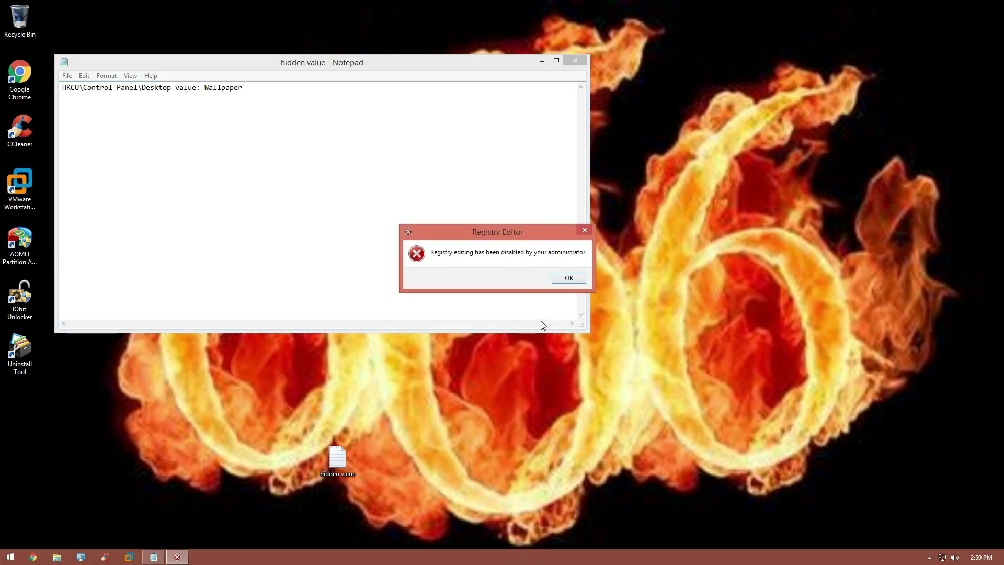
left_click(568, 278)
left_click(541, 60)
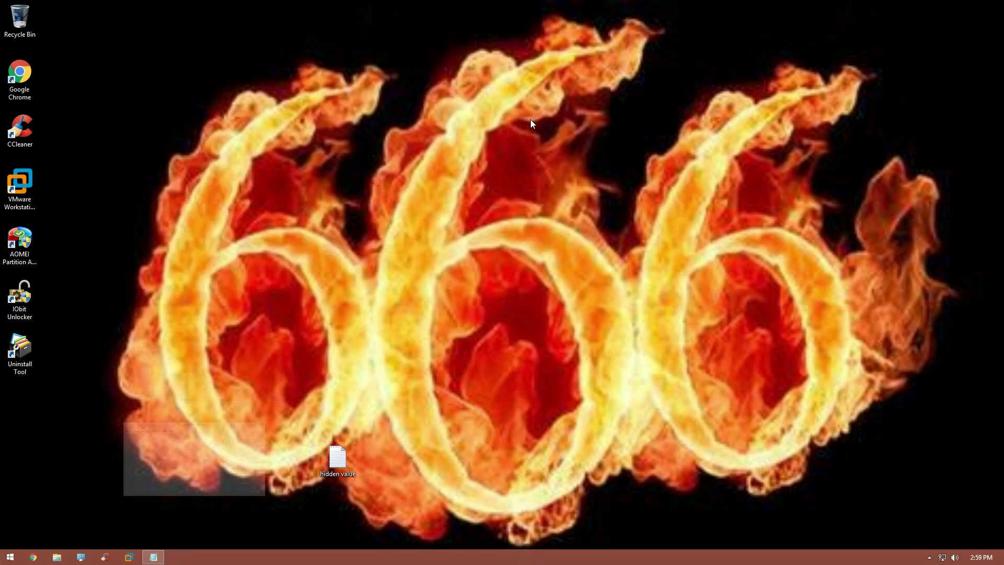
Step: Launch gpedit.msc and show the User Configuration > Administrative Templates > System policies
key("super")
type("gpedit.msc")
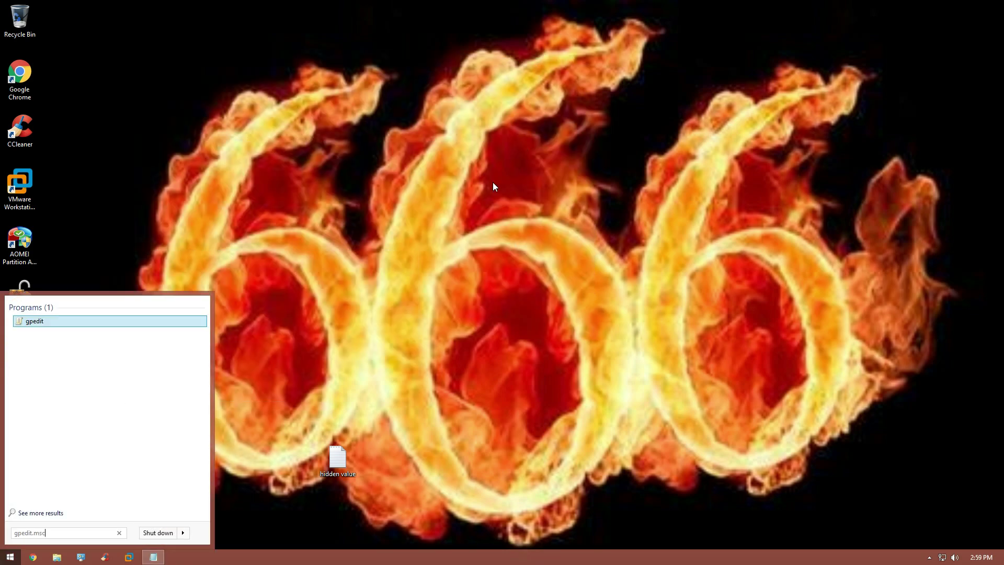
left_click(53, 327)
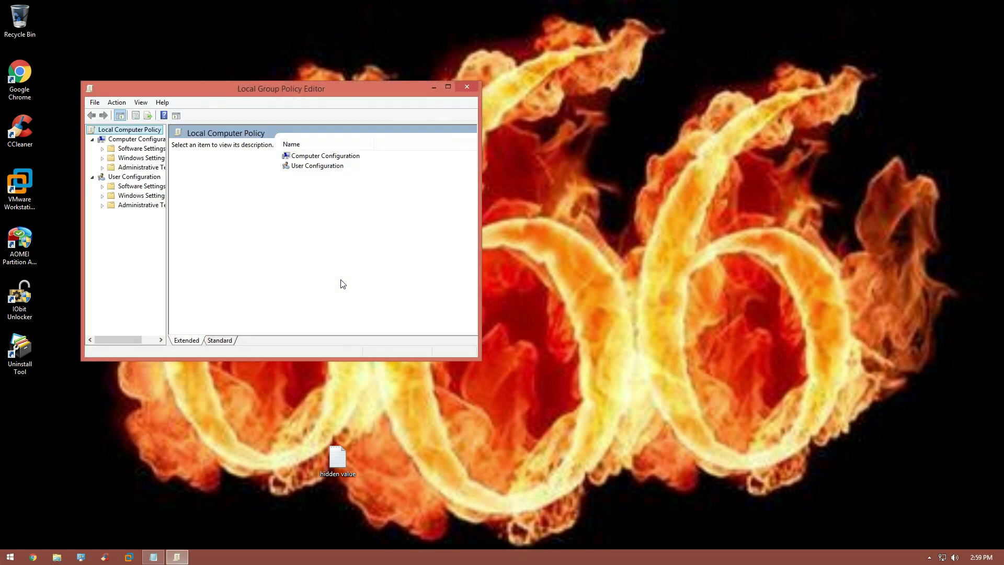
left_click(103, 205)
left_click(109, 261)
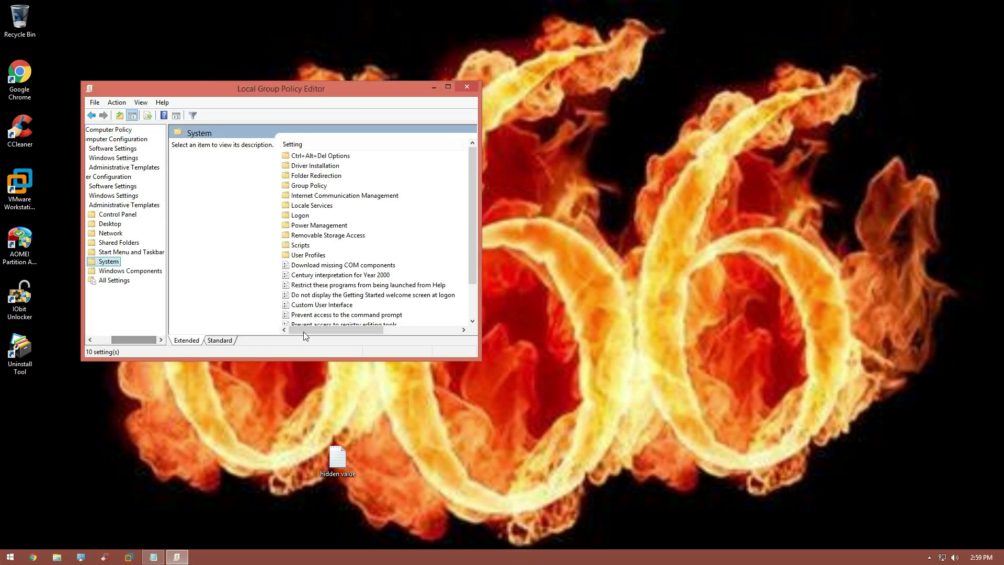
left_click_drag(303, 331, 368, 333)
left_click_drag(473, 267, 474, 299)
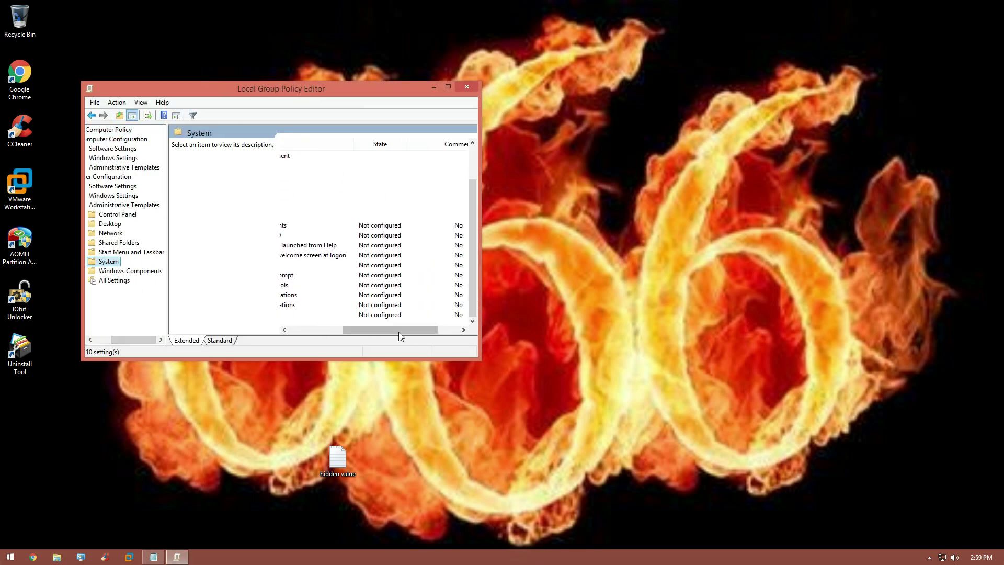
left_click_drag(398, 332, 344, 333)
Step: Set 'Prevent access to registry editing tools' to Not Configured and apply it
double_click(346, 285)
left_click(160, 206)
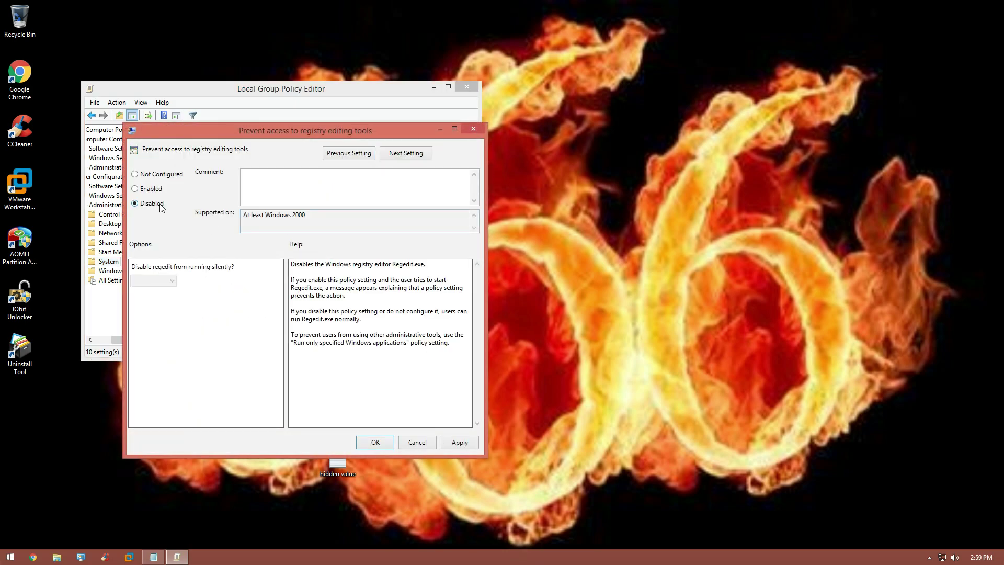
left_click(455, 439)
left_click(135, 173)
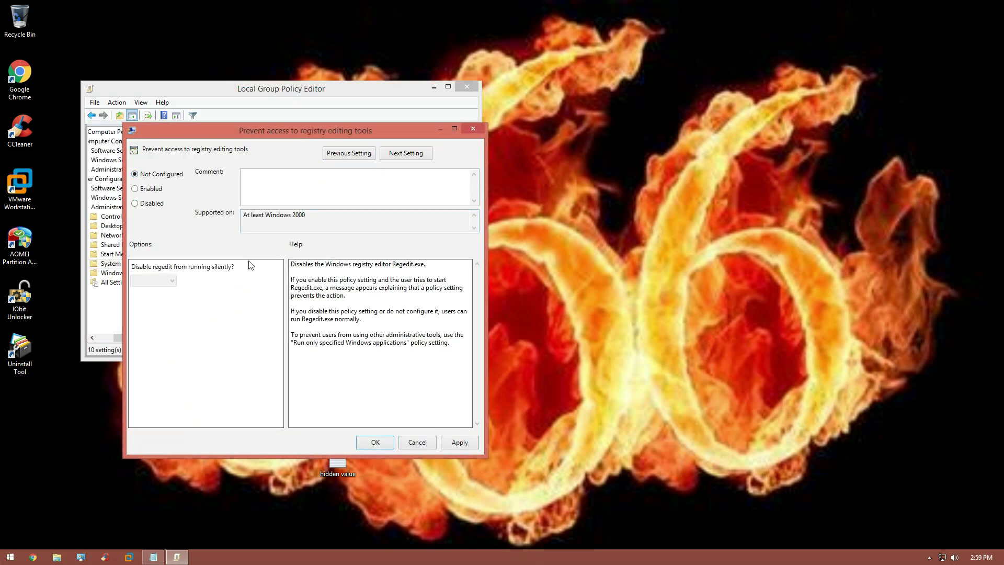
left_click(456, 442)
left_click(375, 441)
Step: Set 'Prevent access to the command prompt' to Not Configured, apply it, and close the editor
double_click(366, 277)
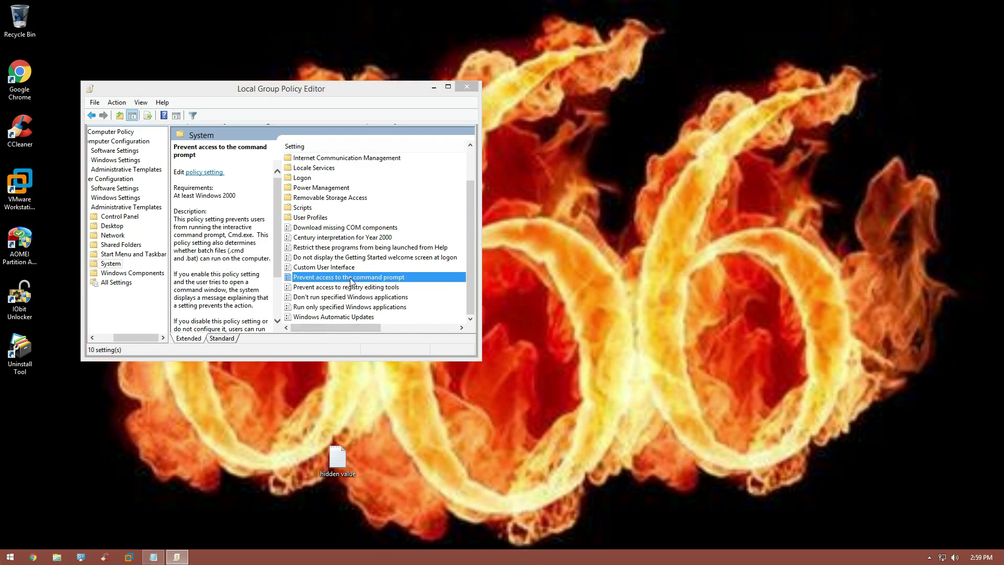
left_click(43, 94)
left_click(362, 338)
left_click(68, 65)
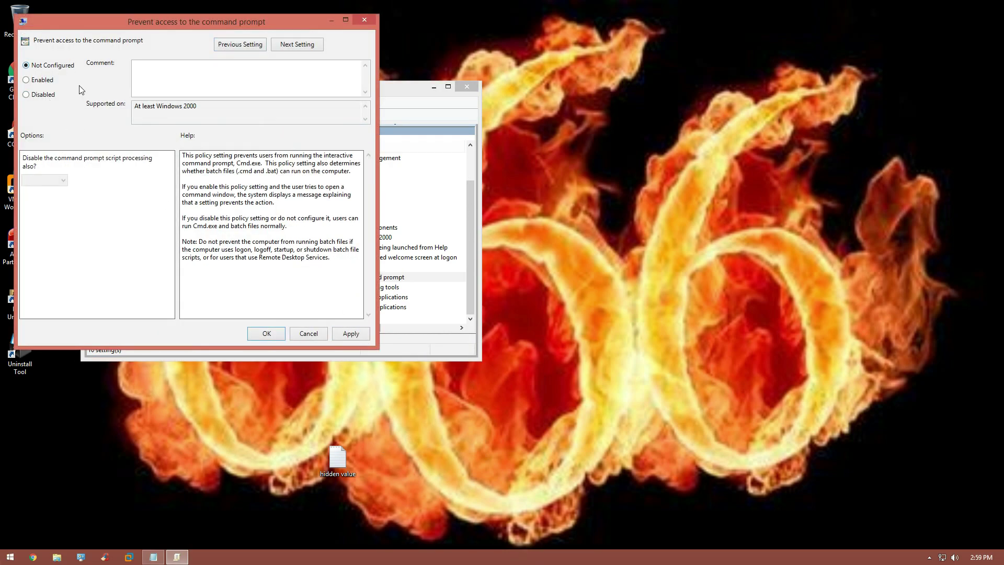
left_click(348, 335)
left_click(267, 333)
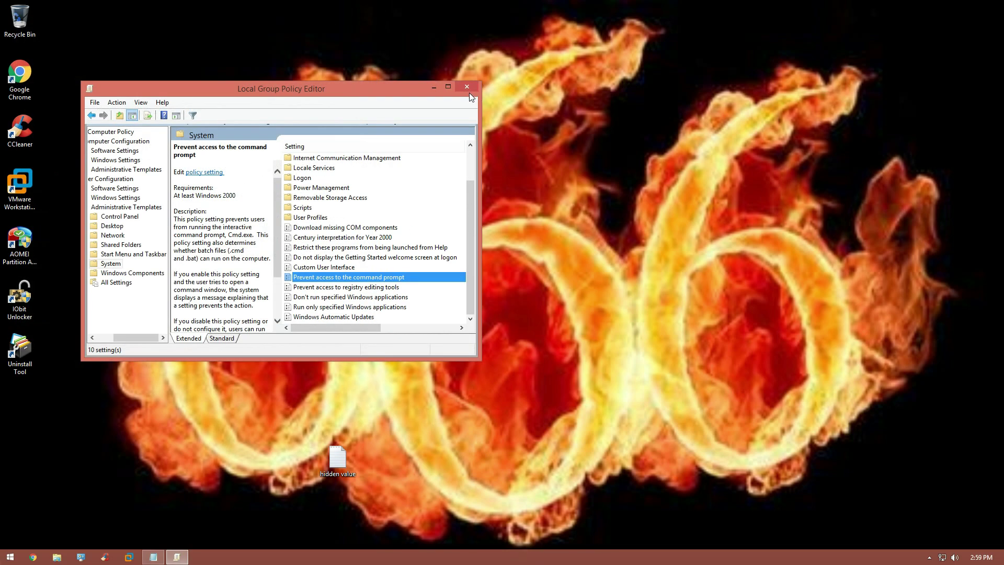
left_click(469, 91)
Step: Launch regedit as administrator and bring Registry Editor in front of the 'hidden value' note
key("super")
type("regedit")
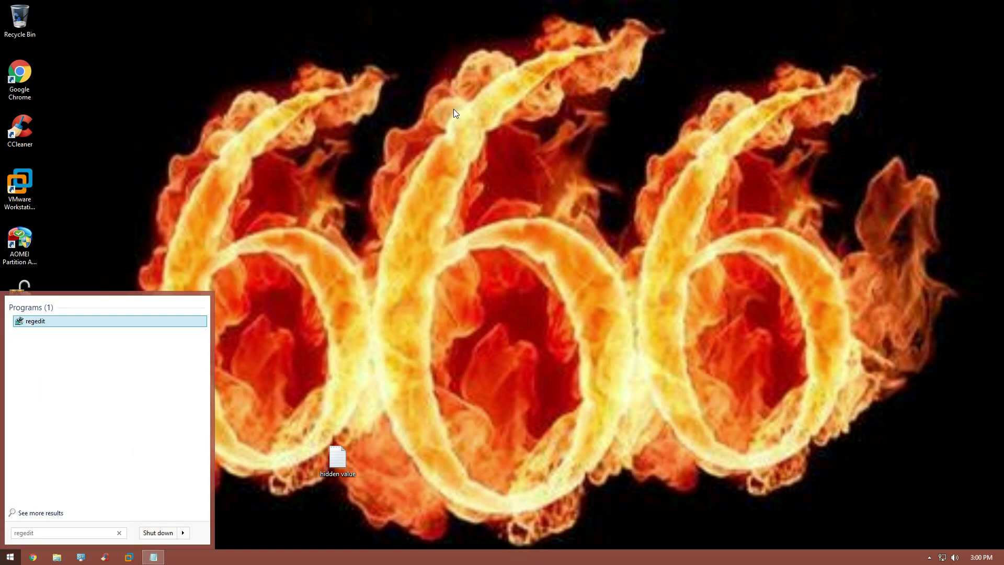
left_click(45, 321)
left_click(549, 293)
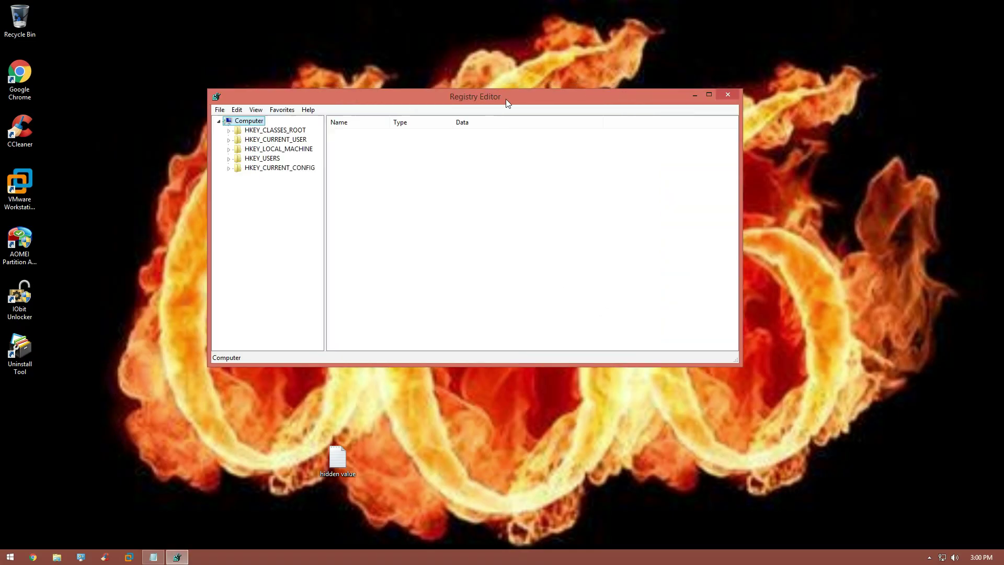
left_click_drag(507, 99, 627, 109)
left_click(153, 557)
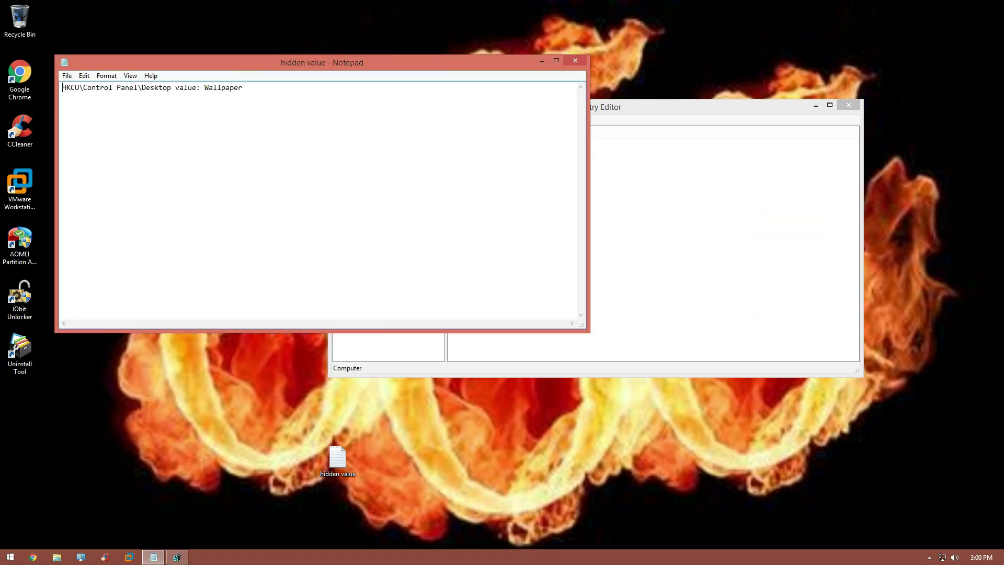
left_click(542, 61)
Step: Browse to HKEY_CURRENT_USER\Control Panel\Desktop in the registry tree
left_click(349, 150)
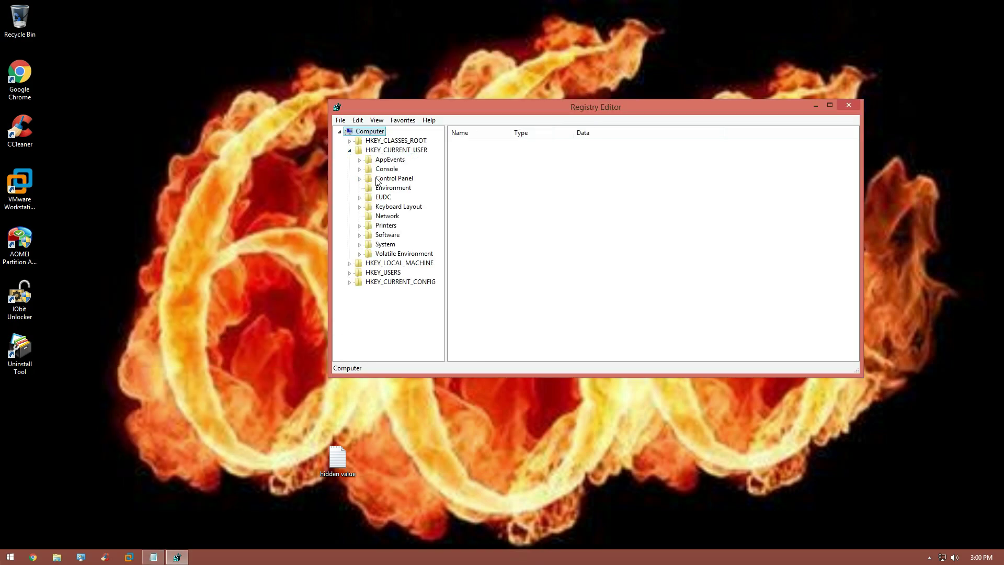
left_click(377, 180)
left_click(360, 178)
left_click(396, 225)
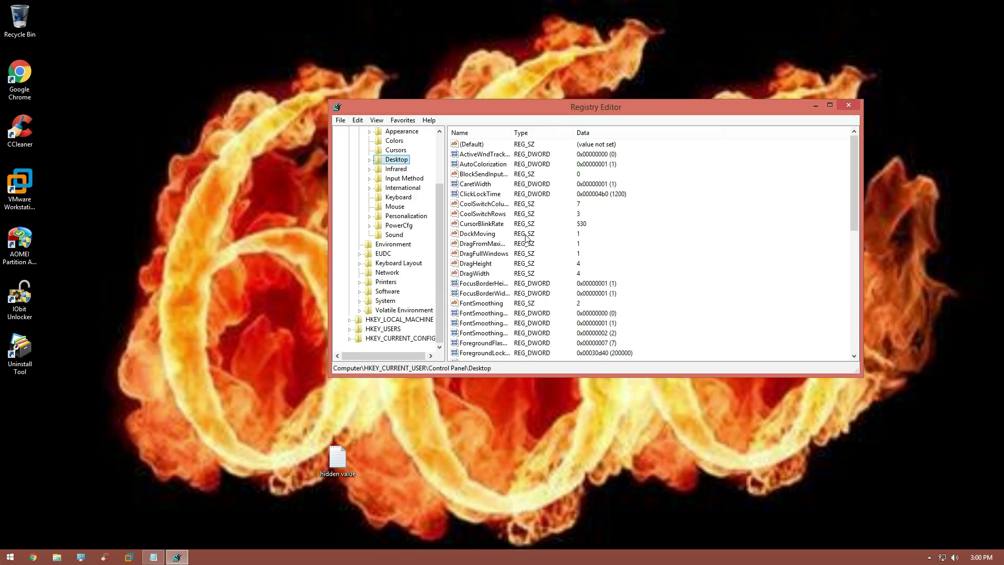
left_click_drag(855, 218, 864, 331)
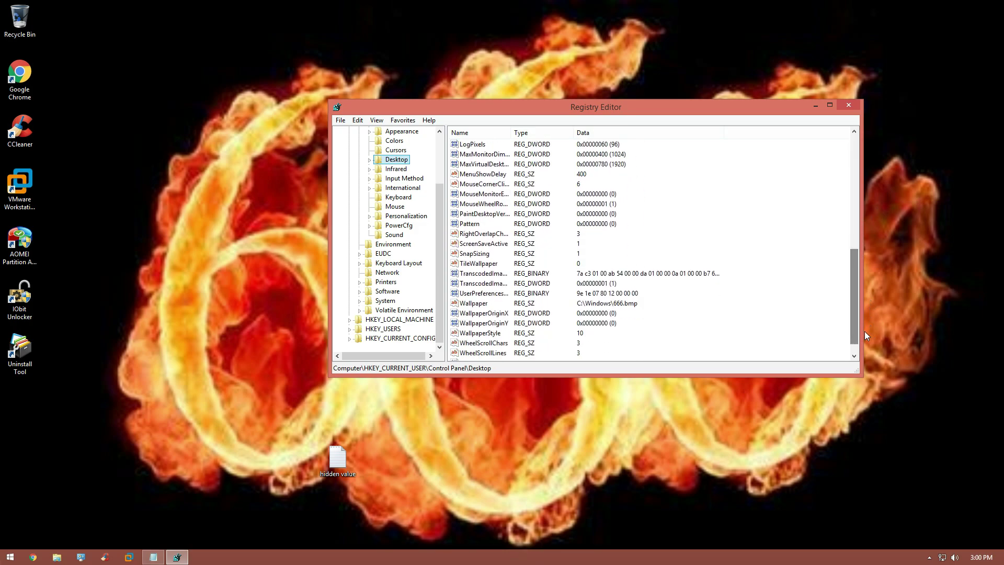
Step: Erase the Wallpaper value's data so it no longer points to 666.bmp
double_click(476, 307)
key("Delete")
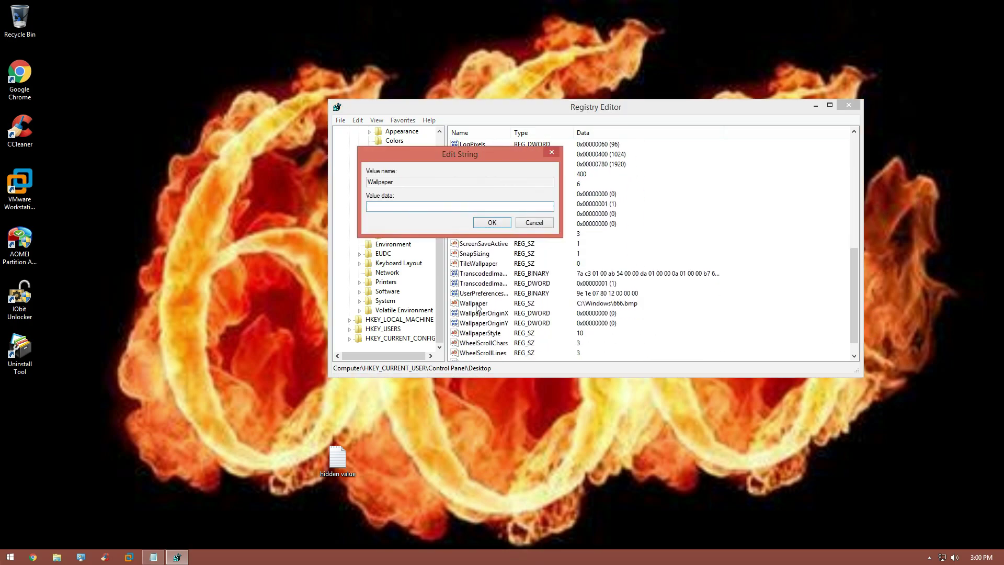
key("Return")
scroll(476, 307, "down", 1)
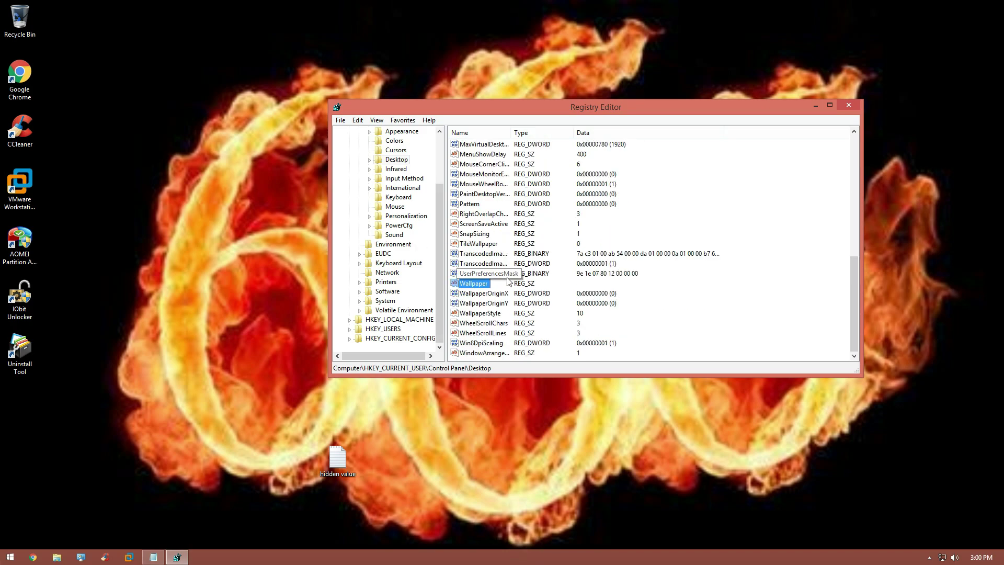
key("Delete")
key("Return")
scroll(407, 226, "up", 10)
scroll(435, 256, "up", 10)
Step: Collapse the Control Panel and HKEY_CURRENT_USER branches back to the Computer root
left_click(360, 180)
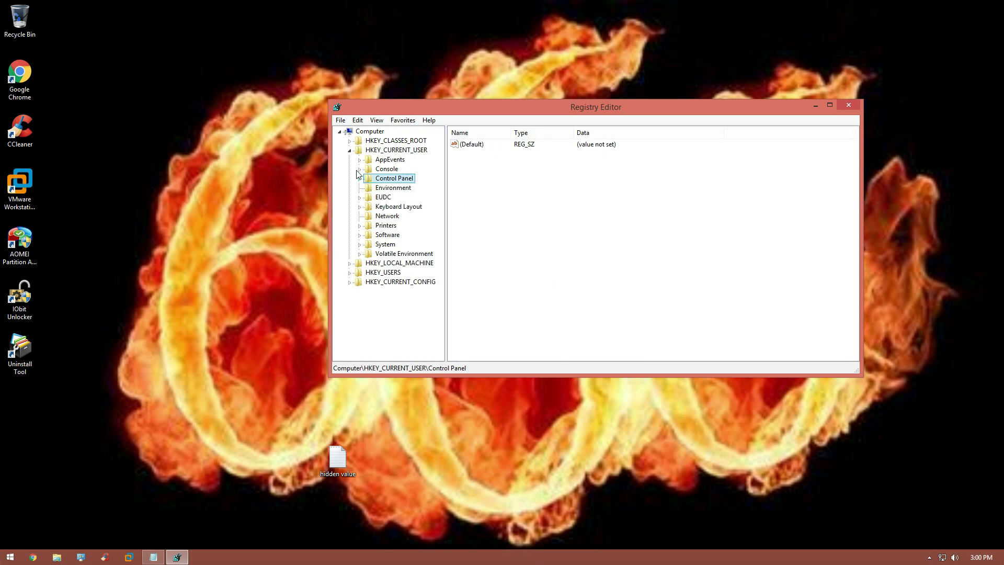
left_click(349, 150)
left_click(370, 132)
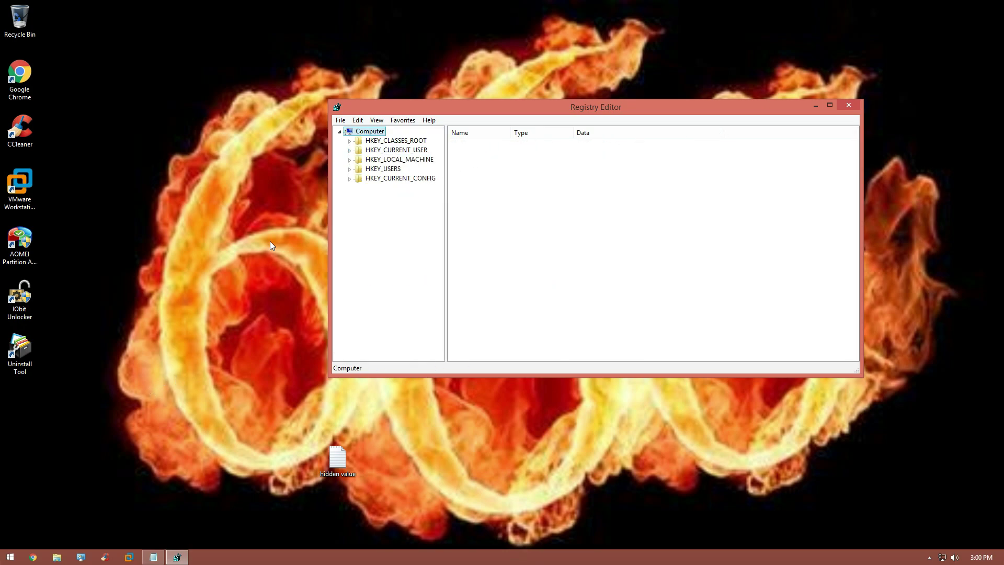
Step: Open HKLM\SOFTWARE\Microsoft\Windows NT\CurrentVersion\Winlogon and review its Shell and Userinit values
left_click(350, 159)
left_click(360, 207)
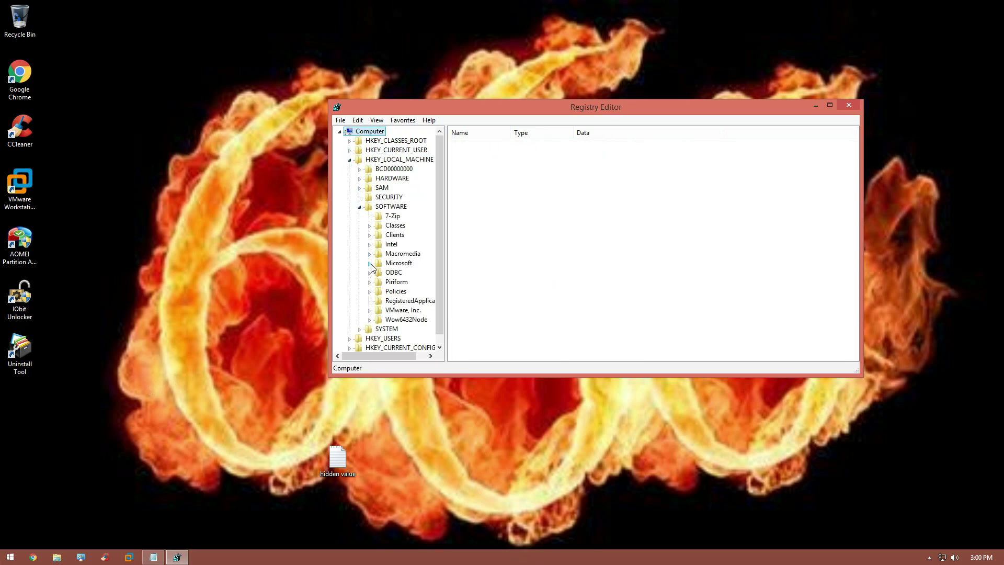
left_click(369, 263)
scroll(399, 291, "down", 10)
left_click(379, 234)
left_click(389, 244)
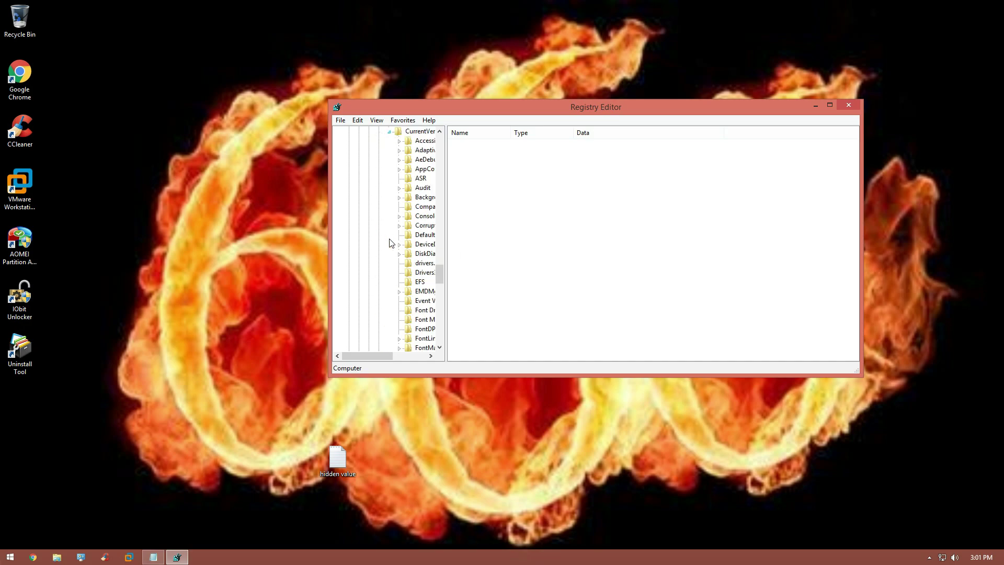
scroll(403, 285, "down", 15)
left_click(397, 292)
scroll(572, 287, "down", 5)
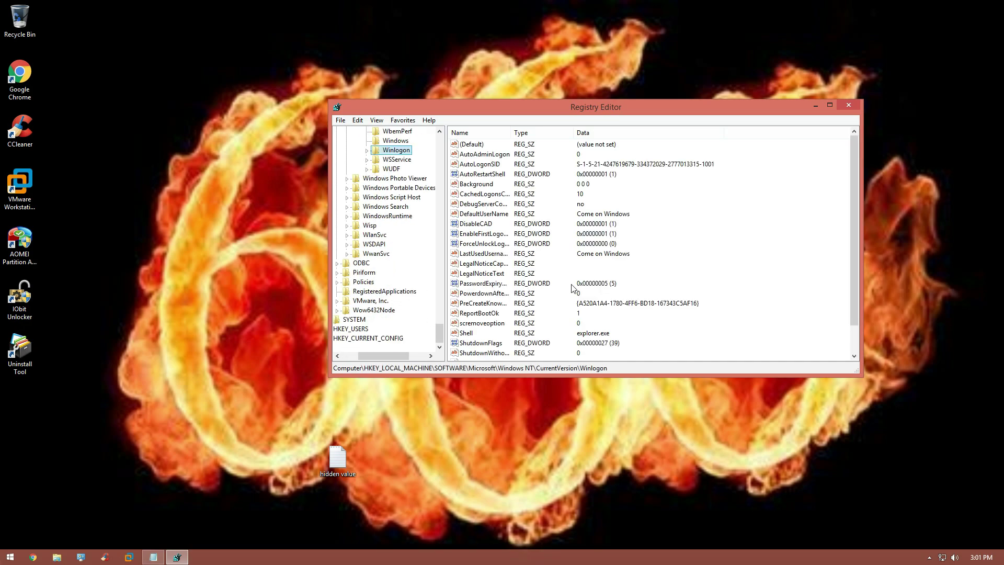
scroll(571, 293, "down", 1)
scroll(375, 281, "up", 4)
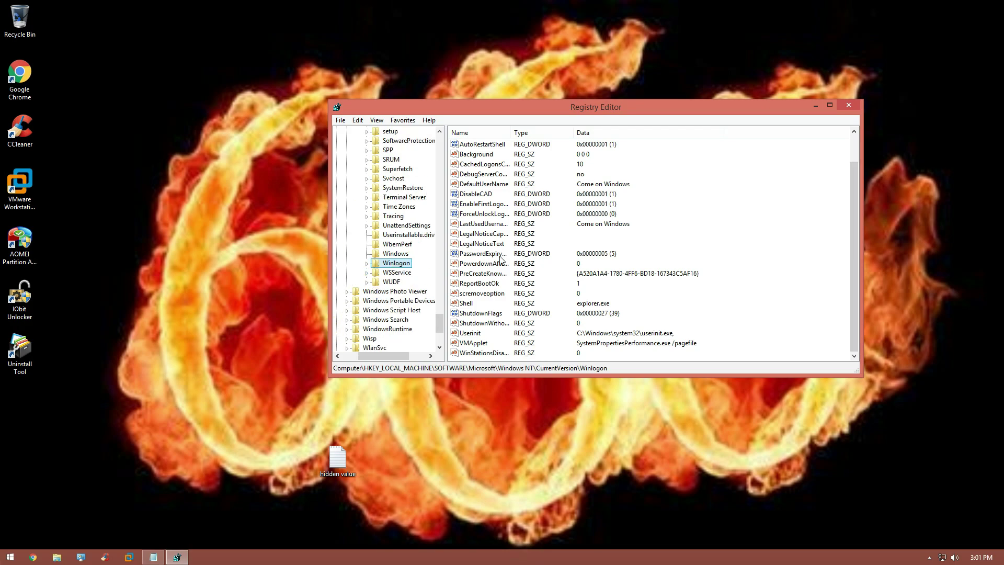
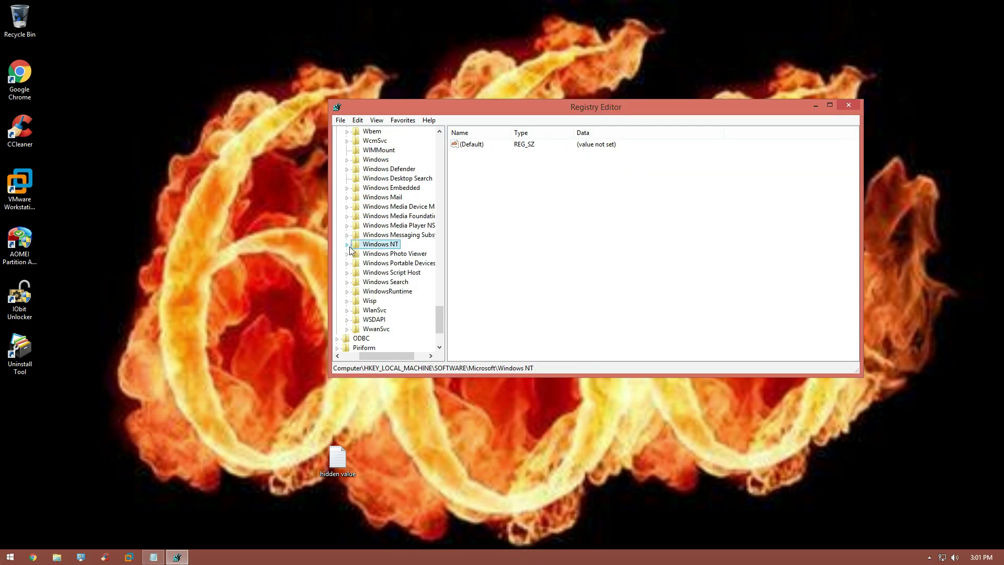
Step: In Chrome, search 'fix cannot change the background for all users in windows' and scroll to Microsoft's fix steps
left_click(33, 557)
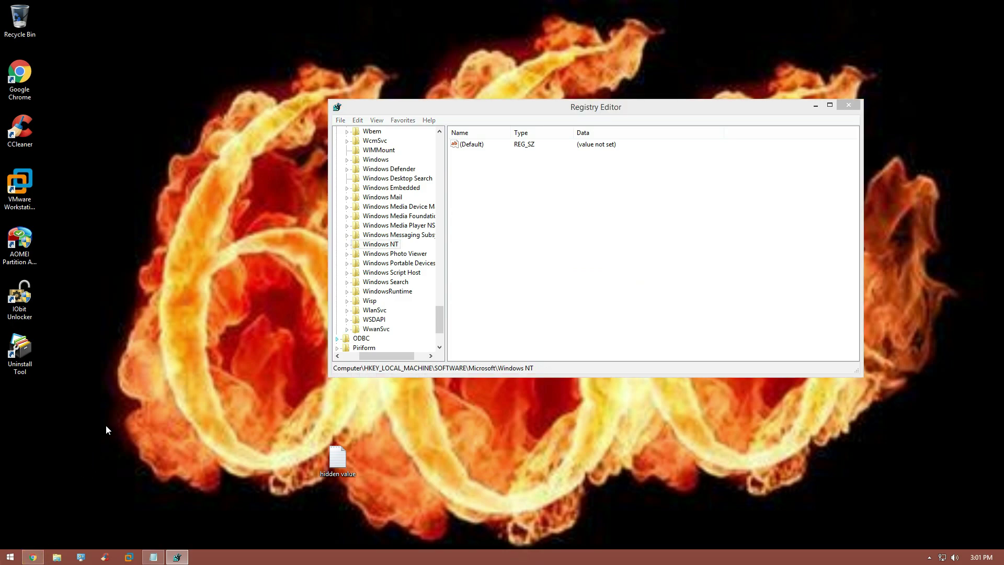
type("fix cann")
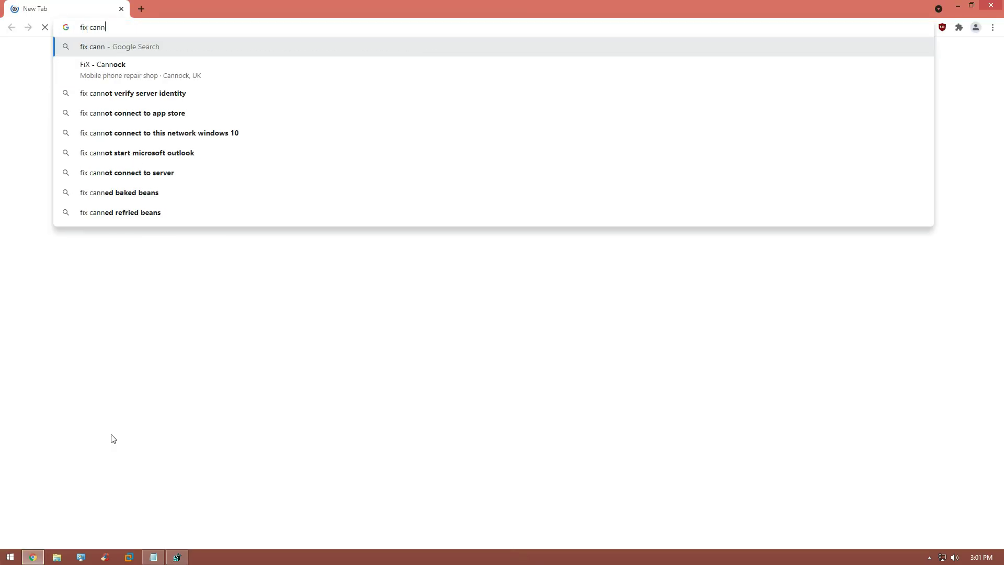
type("ot change the back")
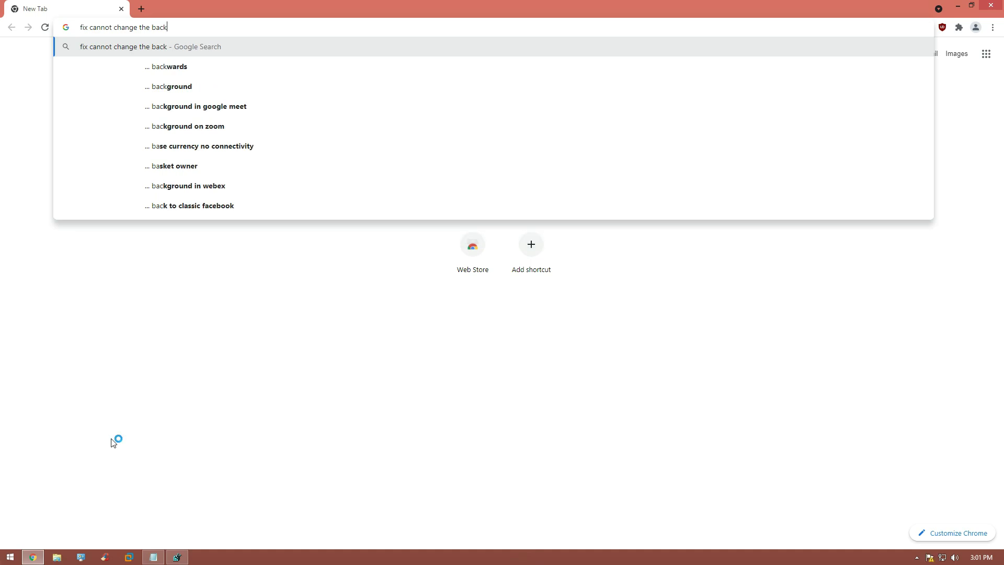
type("gruond for all use")
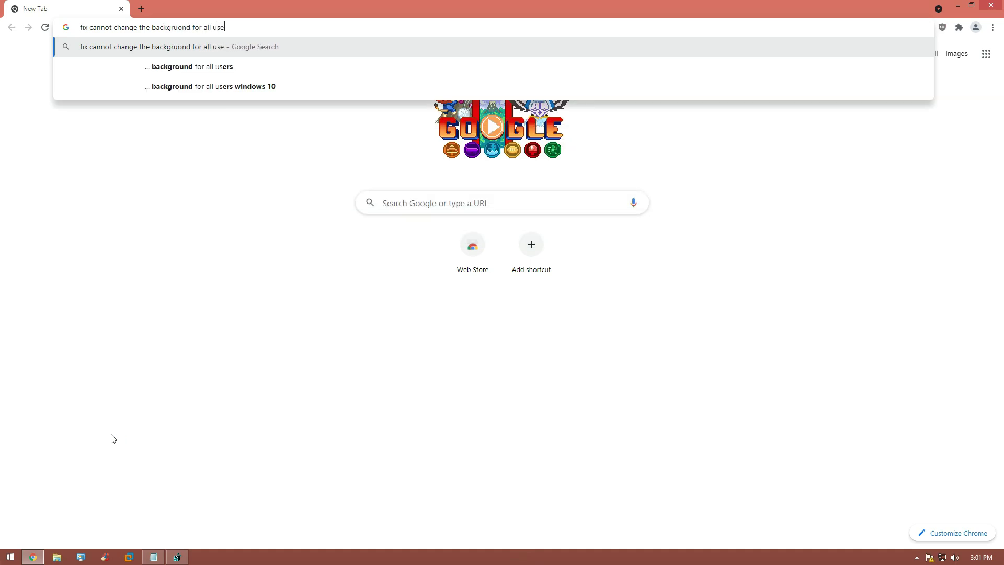
type("rs in windows")
key("Return")
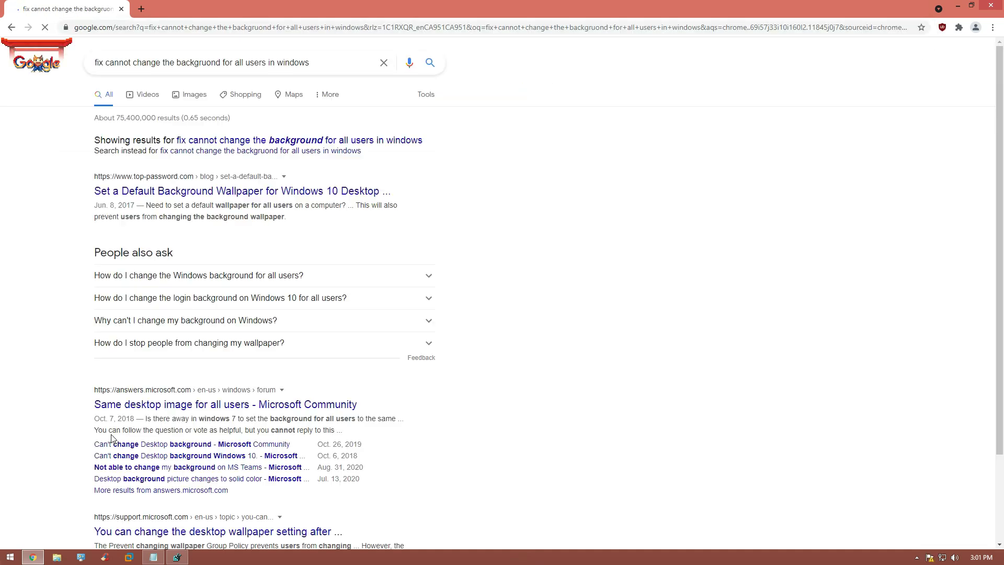
scroll(271, 283, "down", 3)
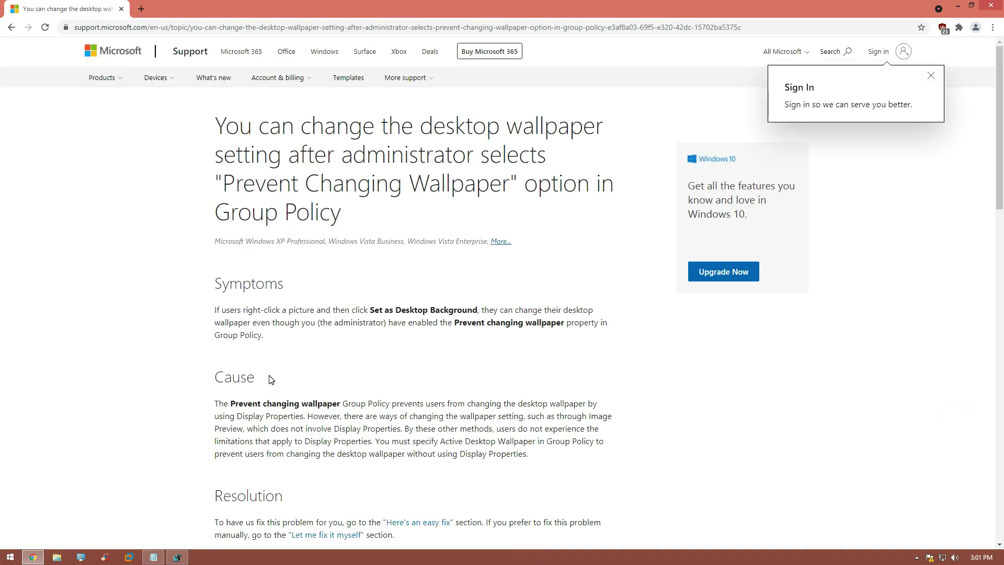
scroll(270, 379, "down", 6)
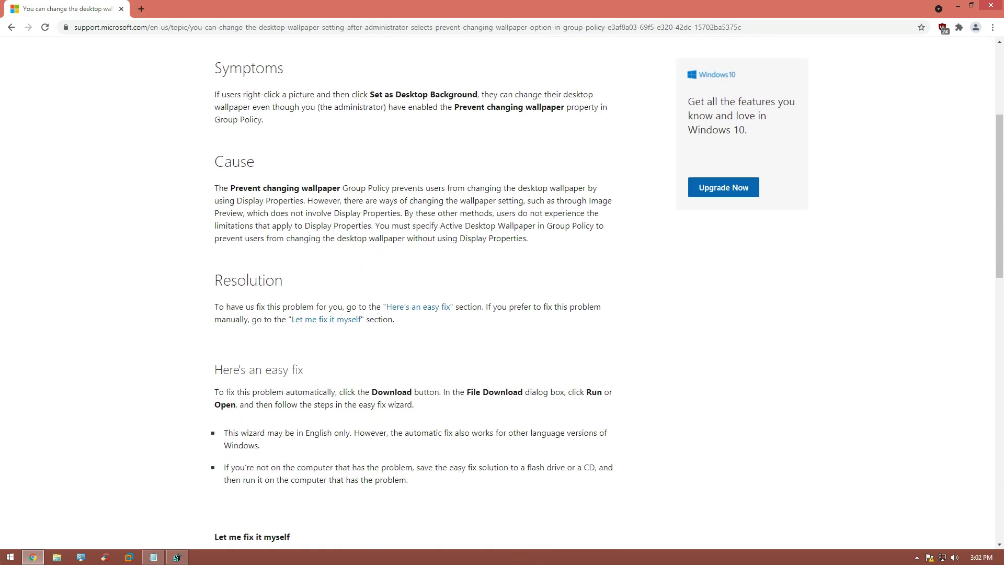
scroll(270, 379, "down", 6)
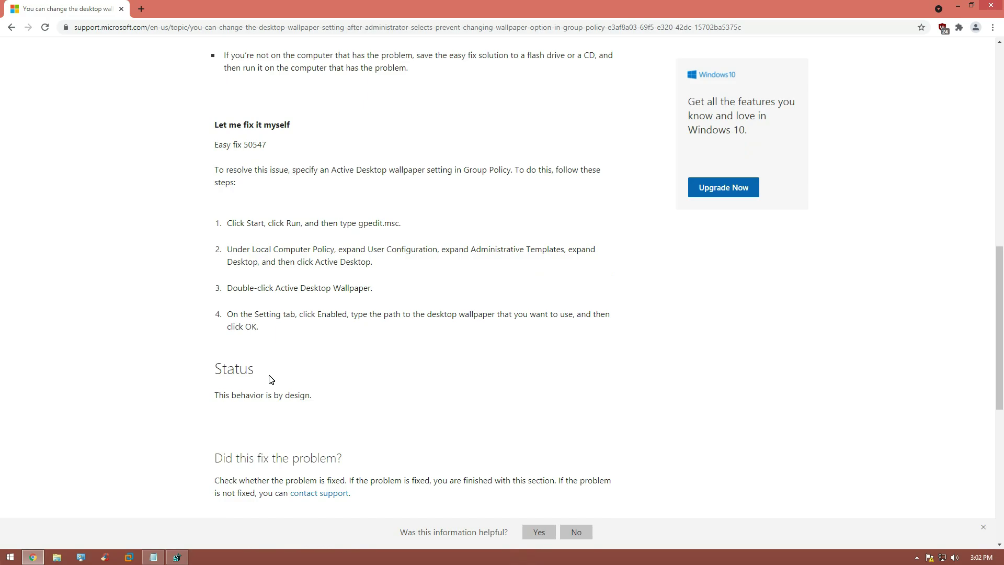
Step: Launch gpedit.msc and expand User Configuration > Administrative Templates > Desktop
key("super")
type("gpedit")
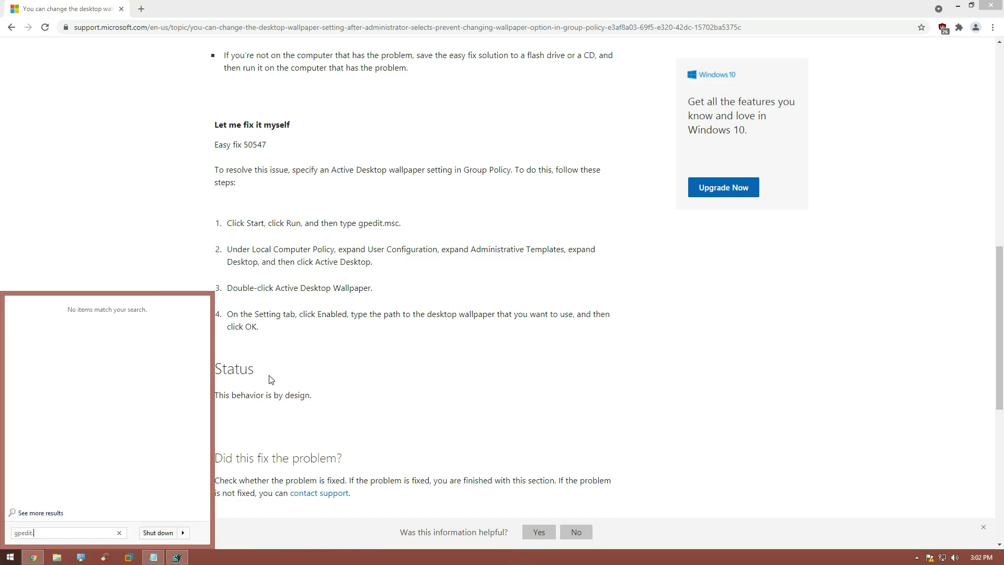
type(".msc")
left_click(47, 322)
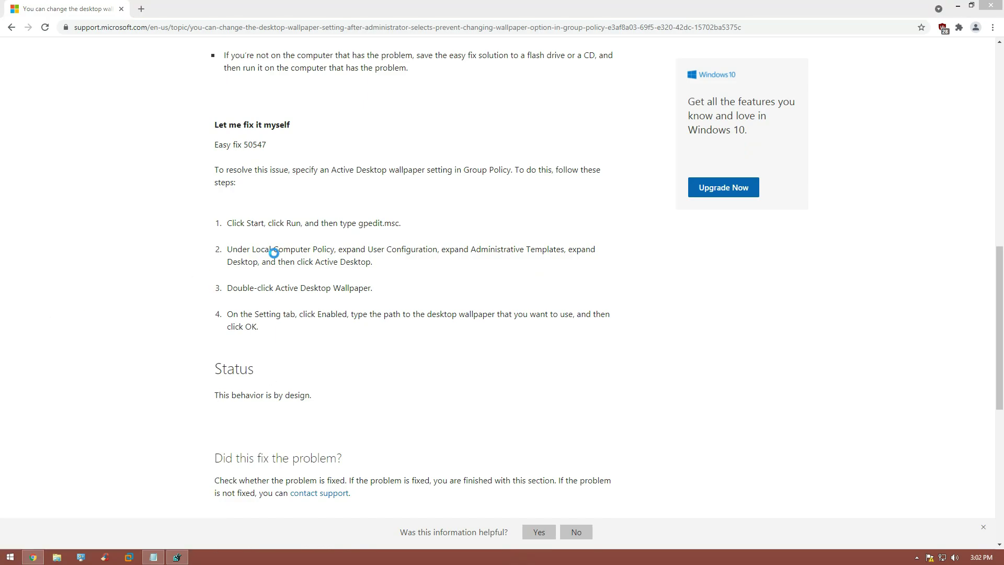
left_click_drag(209, 90, 352, 161)
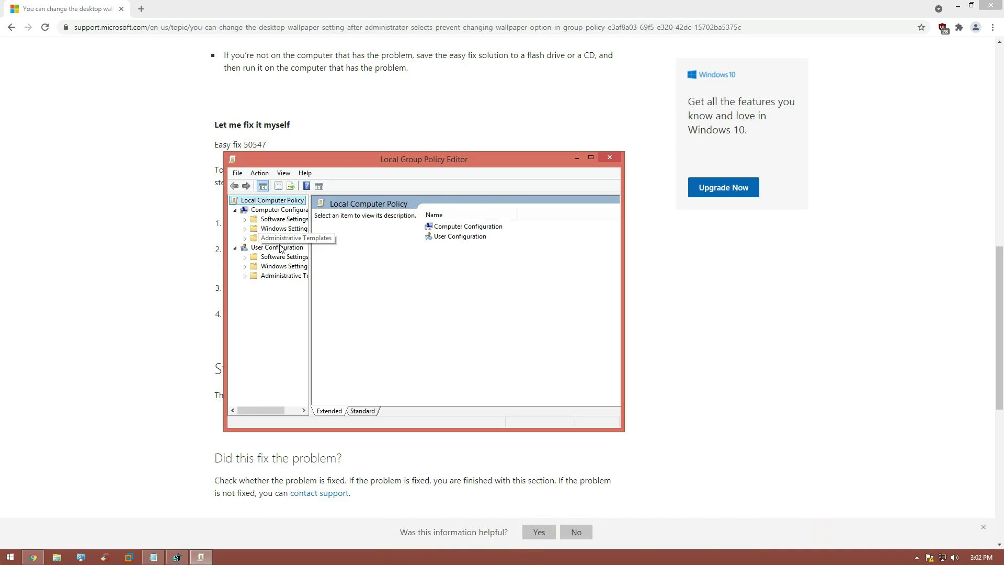
double_click(254, 275)
double_click(264, 295)
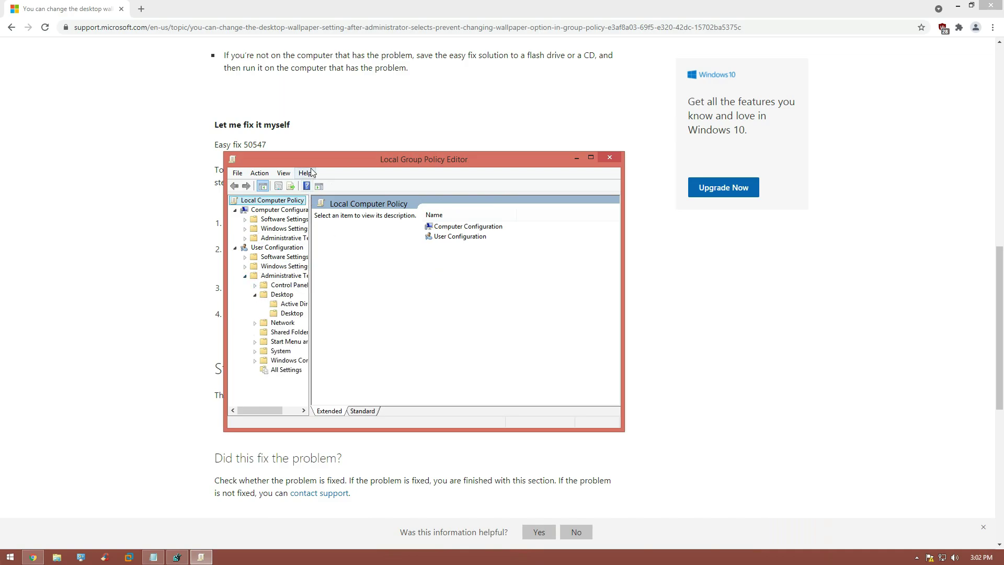
left_click(287, 306)
Step: Arrange the editor beside the article and inspect the Prohibit adjusting desktop toolbars setting
left_click_drag(471, 399, 408, 387)
left_click_drag(363, 166, 435, 231)
left_click_drag(602, 467, 554, 469)
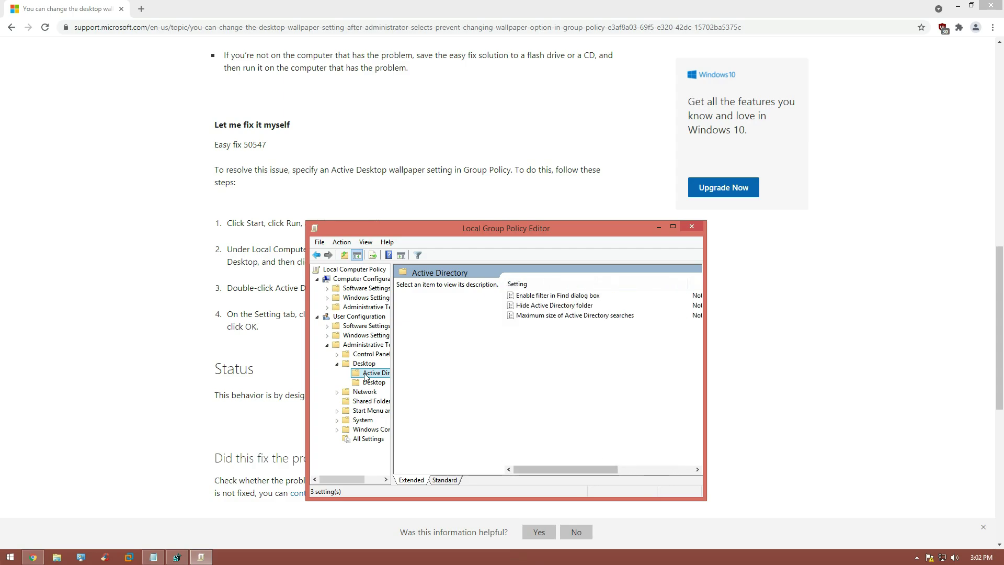
left_click(364, 363)
left_click(337, 363)
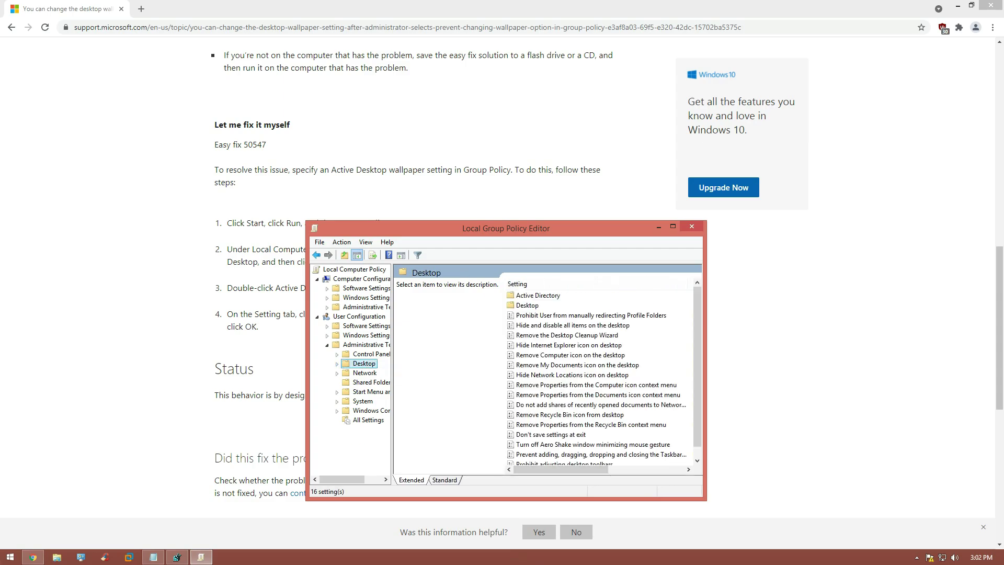
scroll(606, 419, "down", 1)
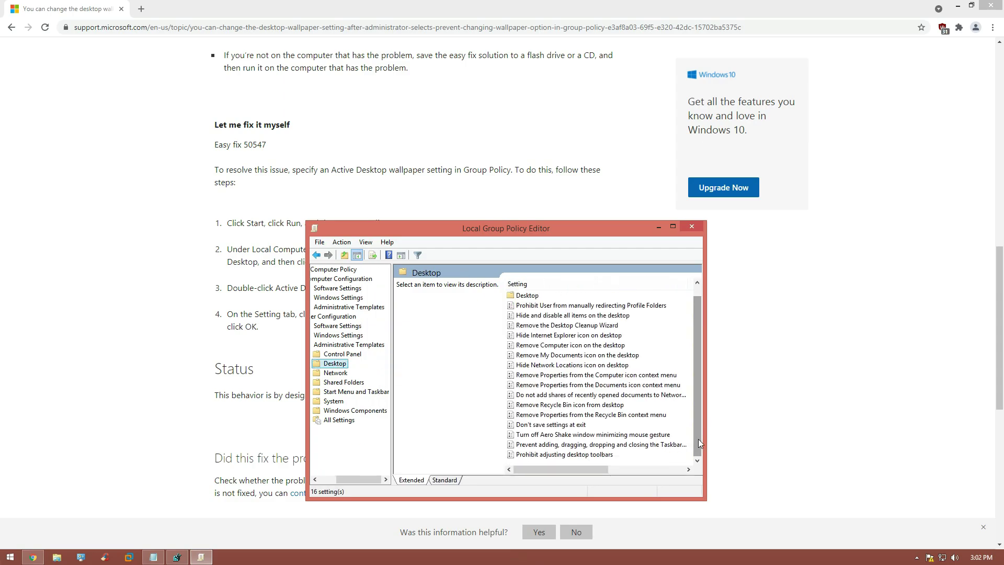
double_click(596, 455)
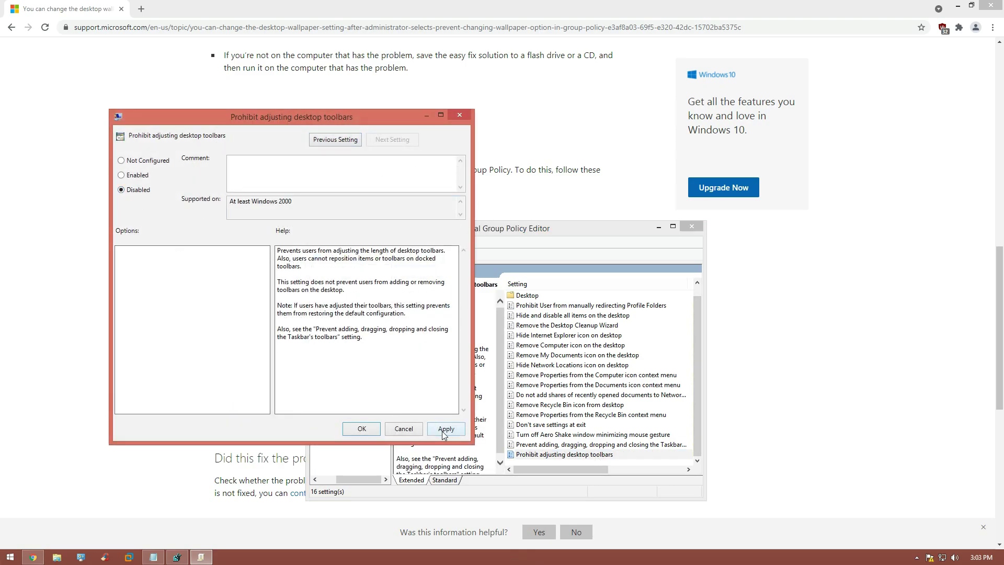
left_click(361, 428)
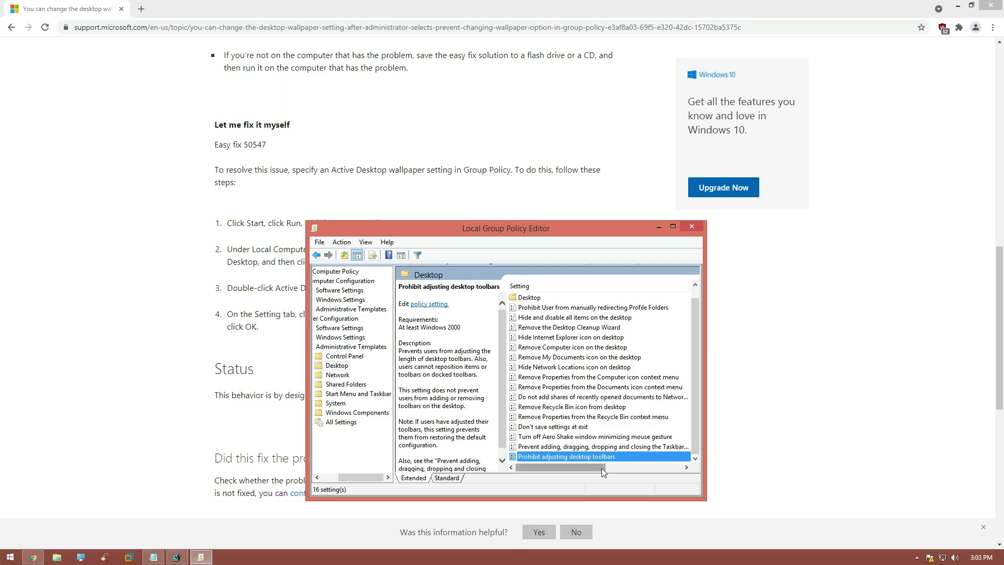
Step: In Active Desktop's Desktop folder, set Prohibit adding items to Not Configured
double_click(546, 297)
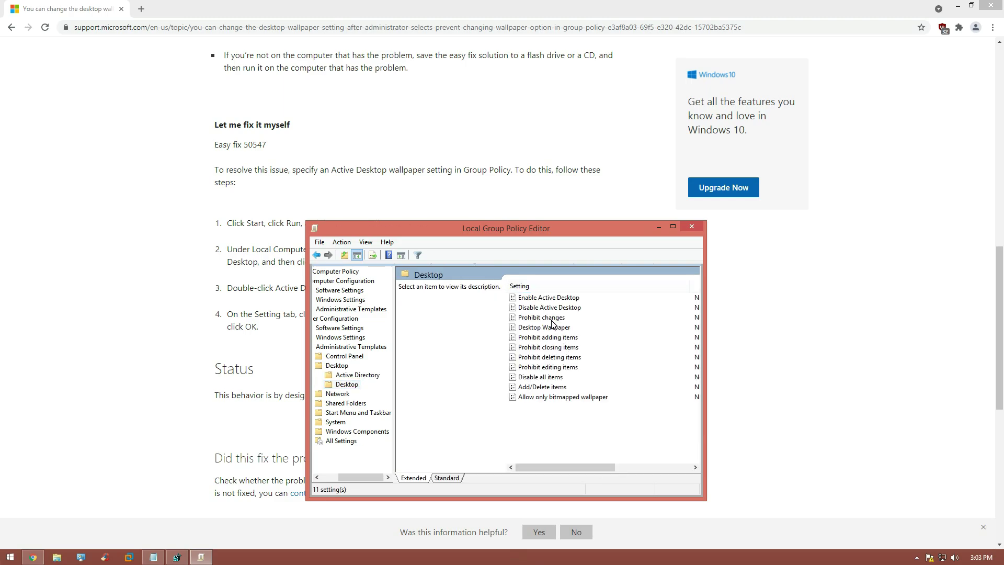
double_click(558, 337)
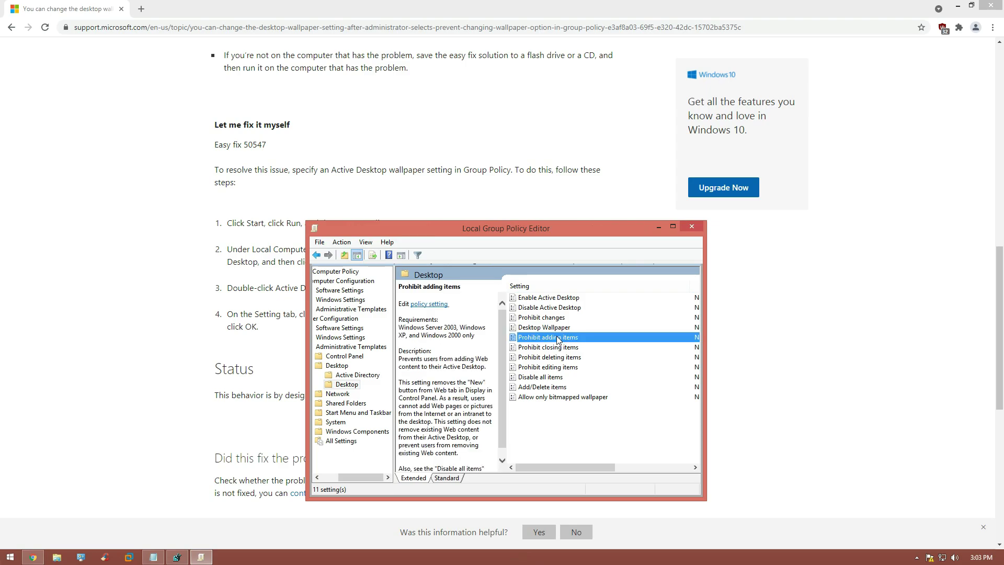
left_click(151, 203)
left_click(162, 174)
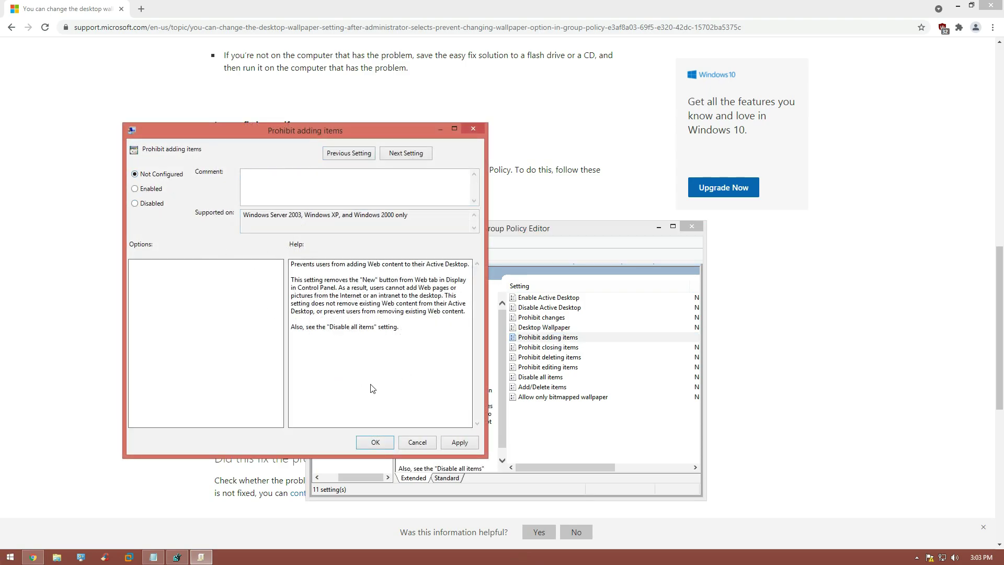
left_click(453, 442)
Step: Set Prohibit closing items to Not Configured and apply it
double_click(548, 347)
left_click(43, 95)
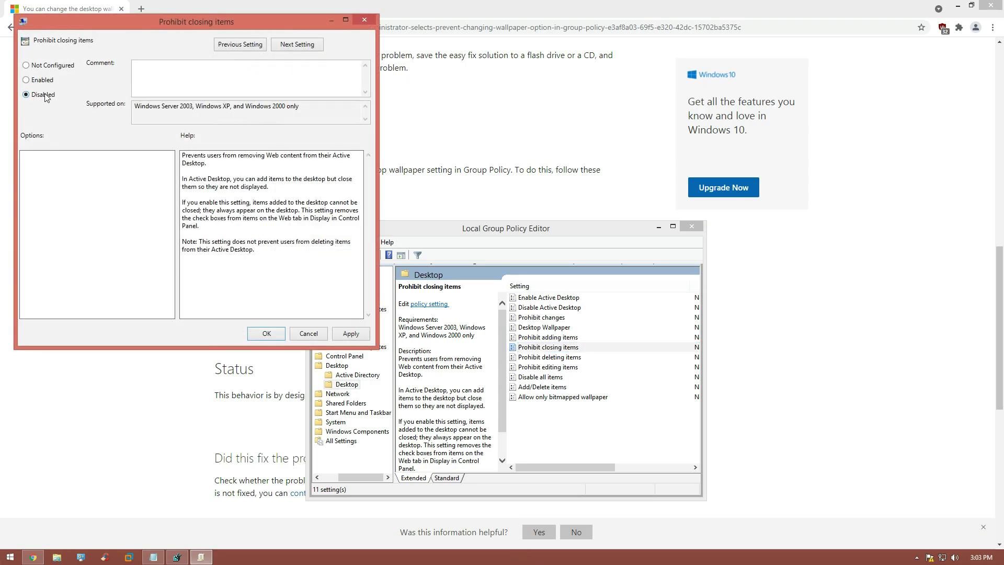
left_click(350, 335)
left_click(26, 65)
left_click(350, 333)
left_click(280, 335)
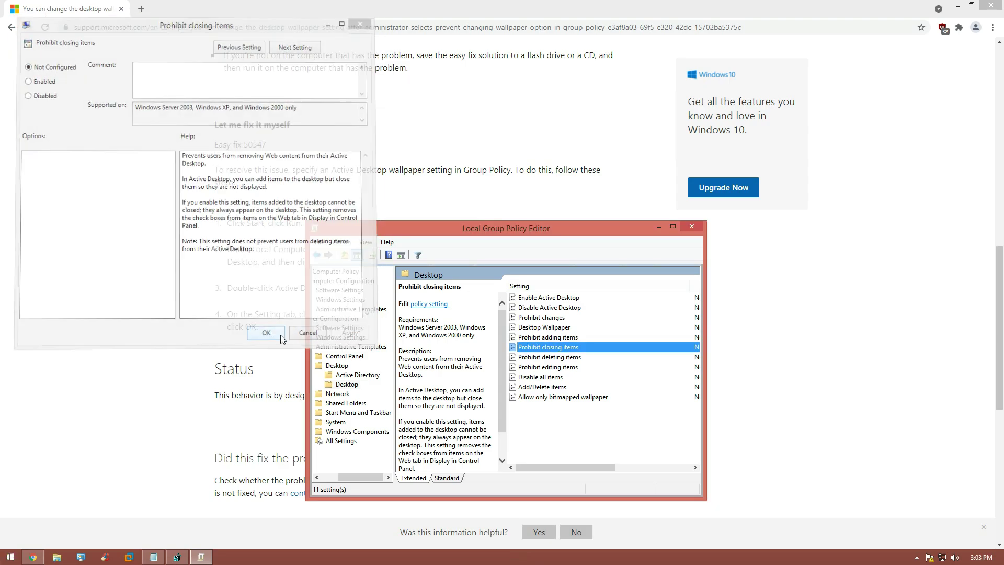
Step: Check Prohibit deleting items and set Prohibit editing items to Not Configured
left_click(547, 357)
double_click(547, 358)
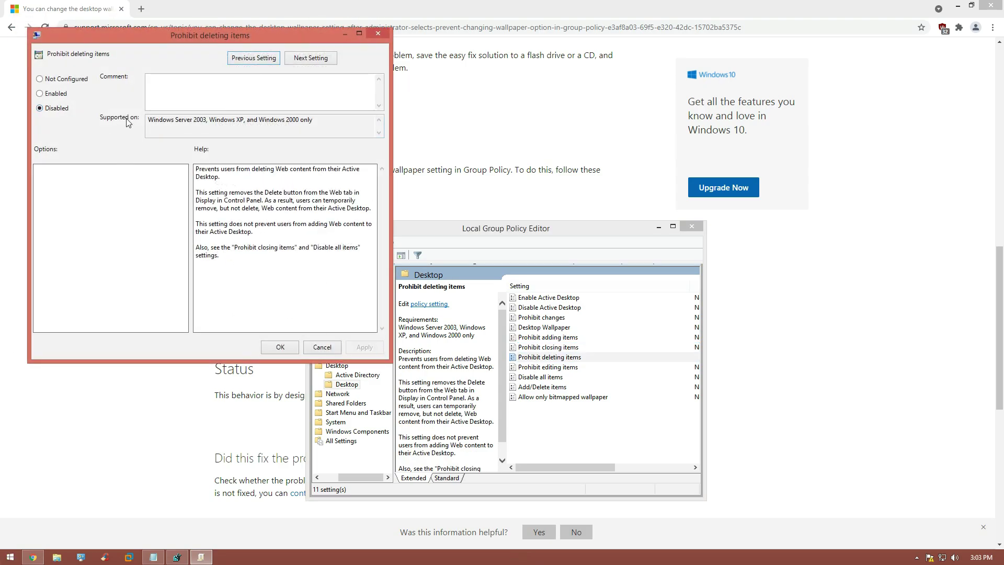
left_click(280, 347)
double_click(548, 367)
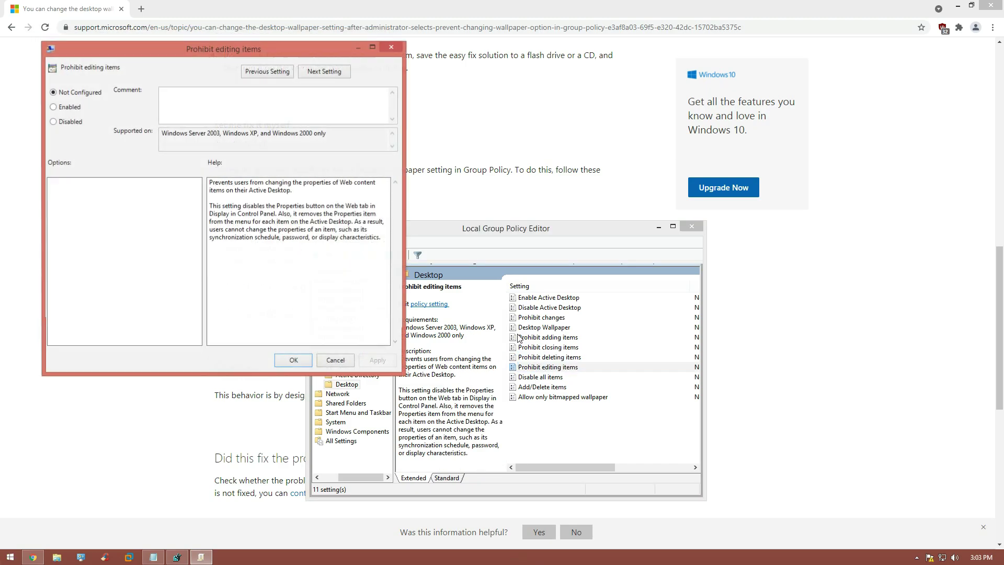
left_click(54, 121)
left_click(378, 360)
left_click(53, 93)
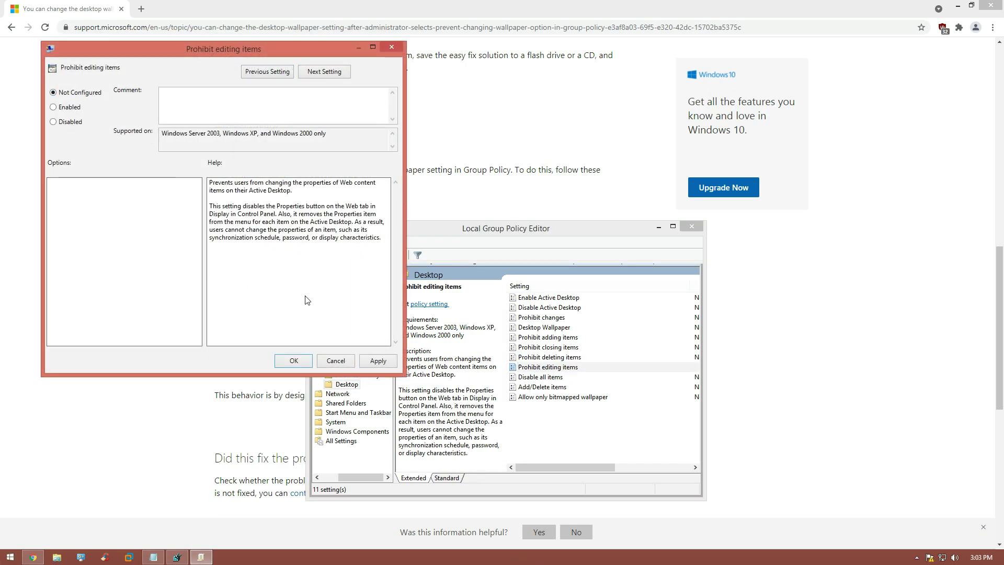
left_click(378, 360)
left_click(301, 365)
Step: Set Allow only bitmapped wallpaper to Not Configured and close the Group Policy Editor
double_click(571, 398)
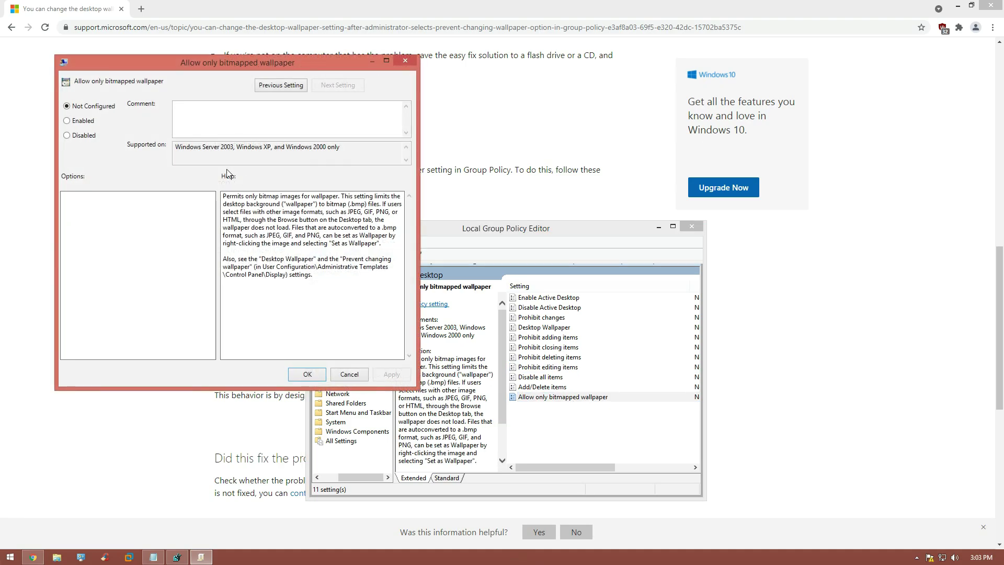
left_click(82, 137)
left_click(91, 107)
left_click(308, 375)
left_click(692, 226)
Step: Minimize Chrome and Registry Editor, then apply the Unsaved Theme from desktop Personalize
left_click(957, 5)
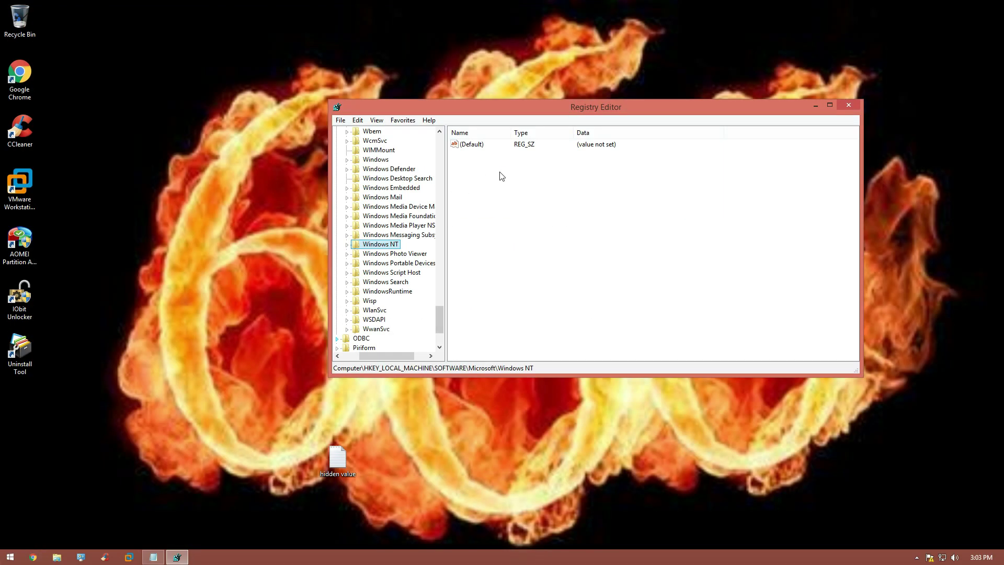
left_click(815, 105)
right_click(501, 170)
left_click(529, 278)
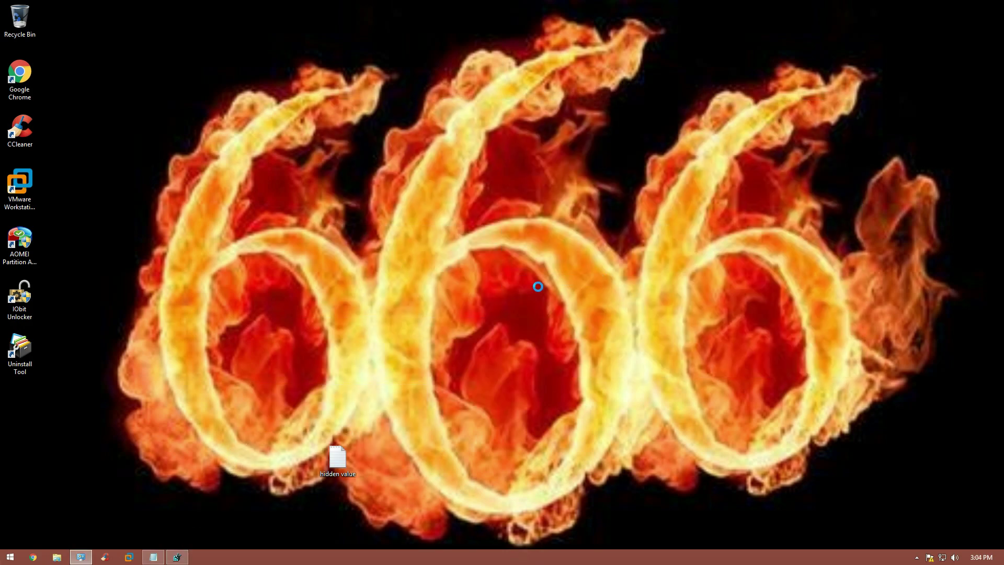
left_click(479, 225)
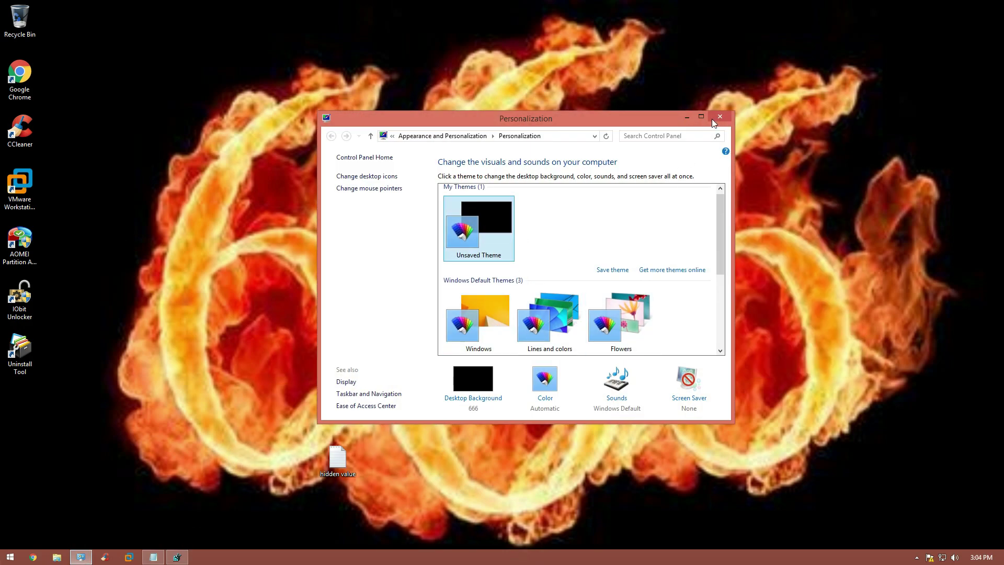
left_click(720, 116)
Step: Collapse Registry Editor's HKEY_LOCAL_MACHINE tree back to Computer and close the editor
key("alt+Tab")
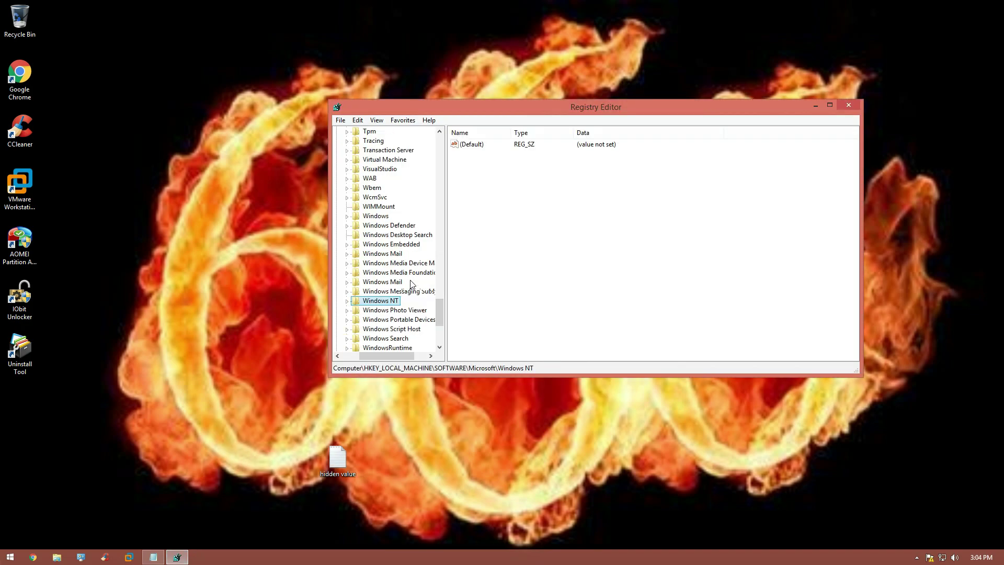
scroll(410, 316, "up", 20)
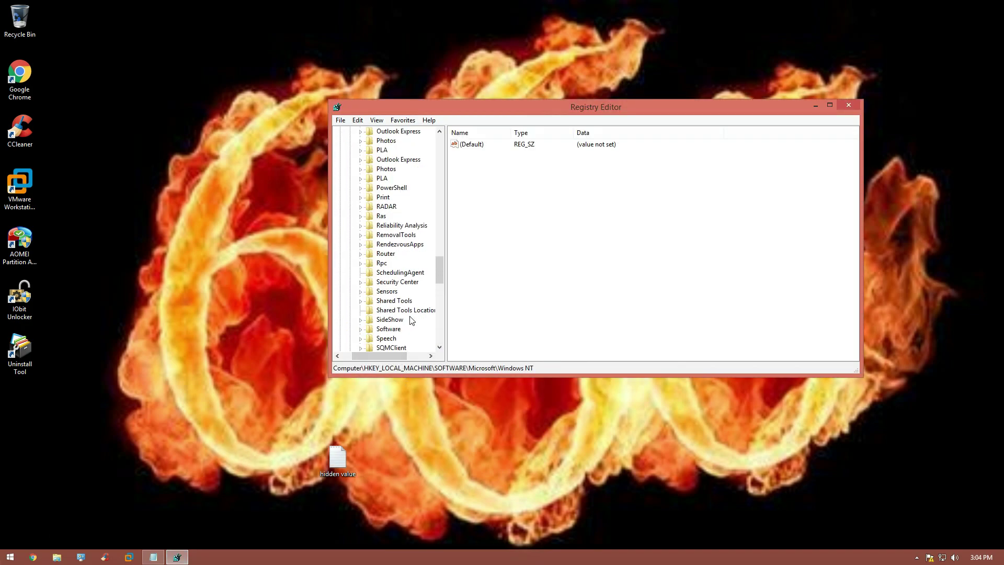
scroll(411, 320, "up", 3)
left_click(353, 187)
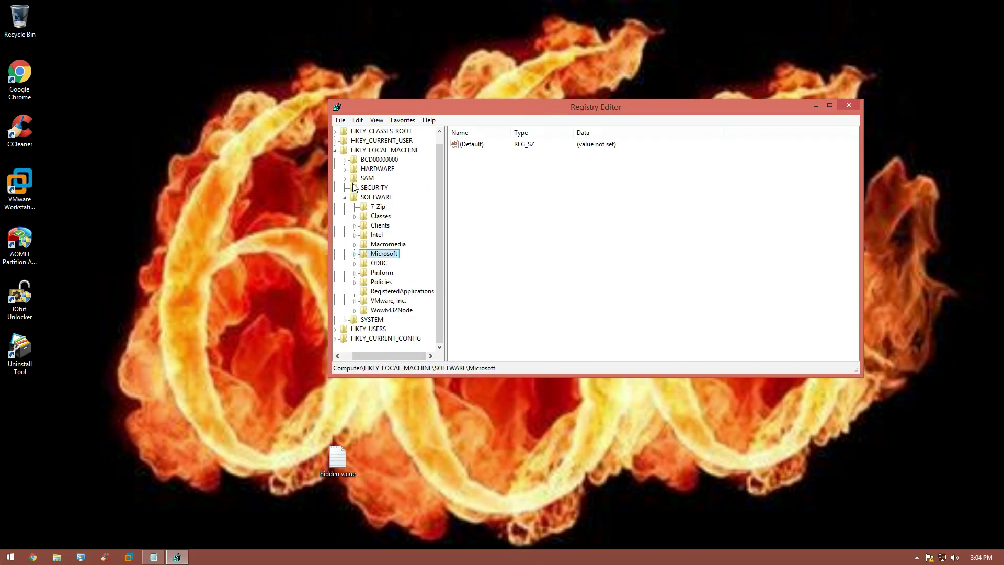
left_click(345, 198)
left_click(335, 150)
left_click(366, 129)
left_click(848, 105)
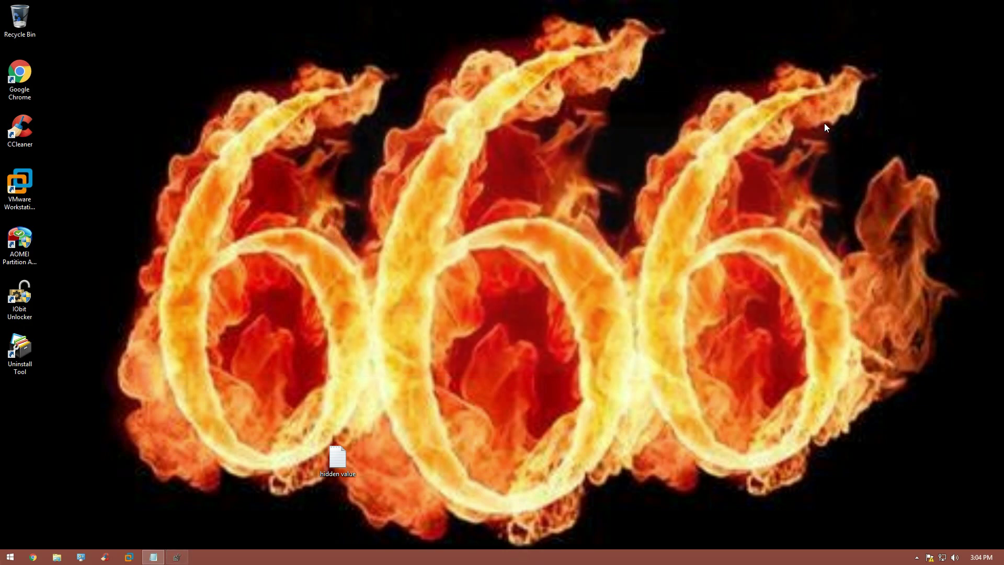
Step: Close Notepad, reopen the desktop's hidden value file, and review Task Manager's startup programs
left_click(577, 63)
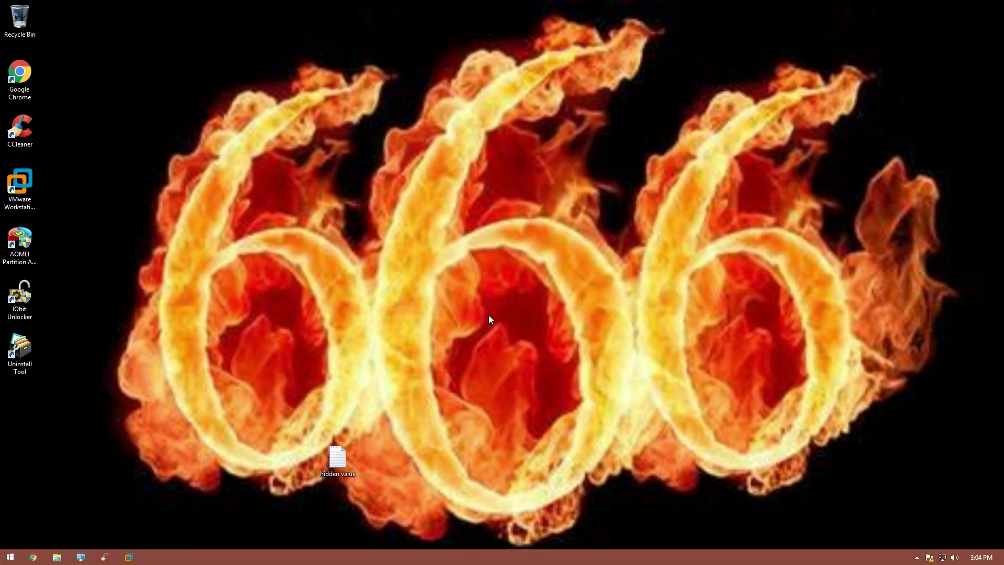
double_click(346, 457)
right_click(396, 556)
left_click(419, 529)
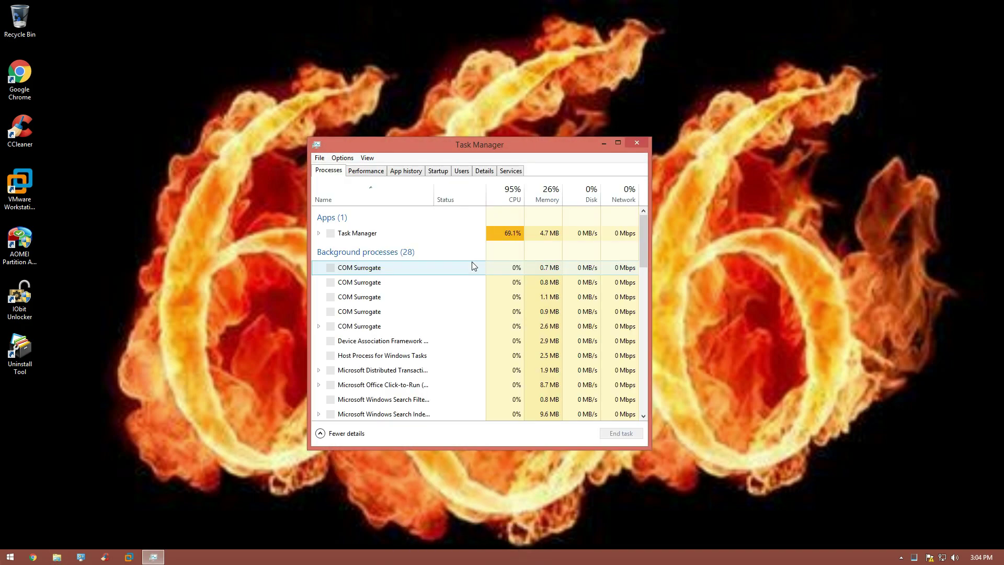
scroll(472, 261, "down", 10)
left_click(438, 171)
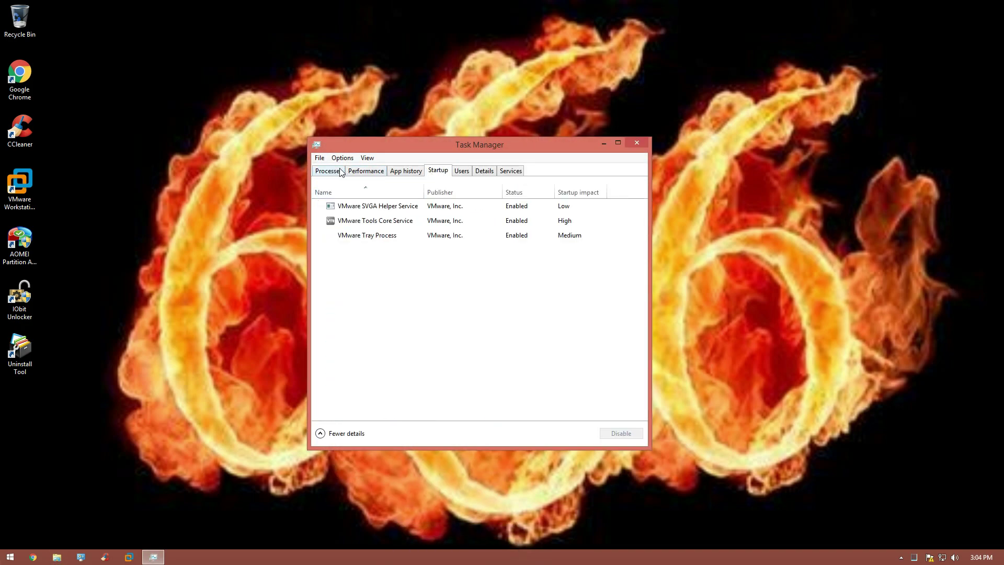
left_click(340, 171)
left_click(636, 142)
Step: Run cmd as administrator, approve the UAC prompt, and centre the Command Prompt window
key("super")
type("cmd")
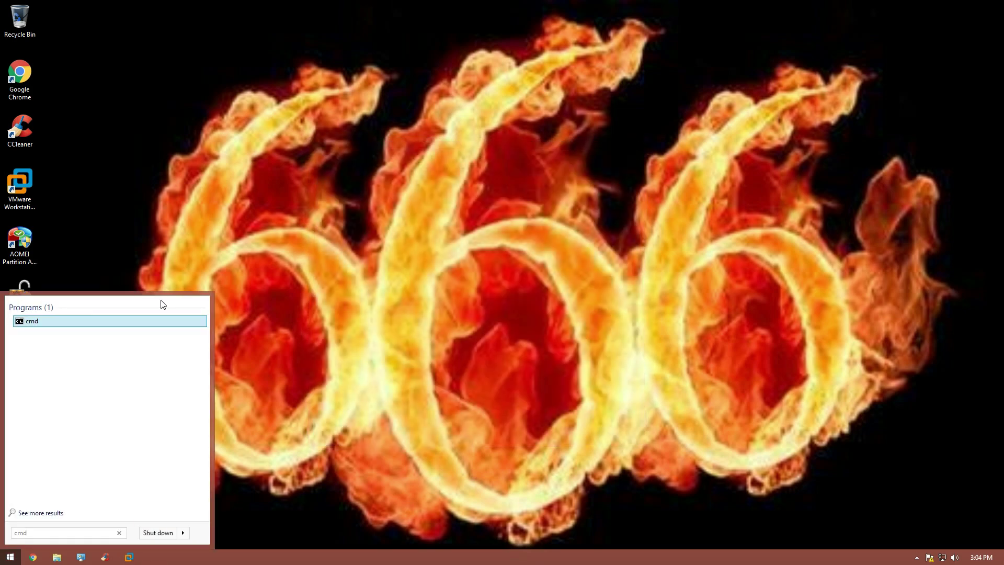
right_click(33, 322)
left_click(67, 338)
left_click(540, 296)
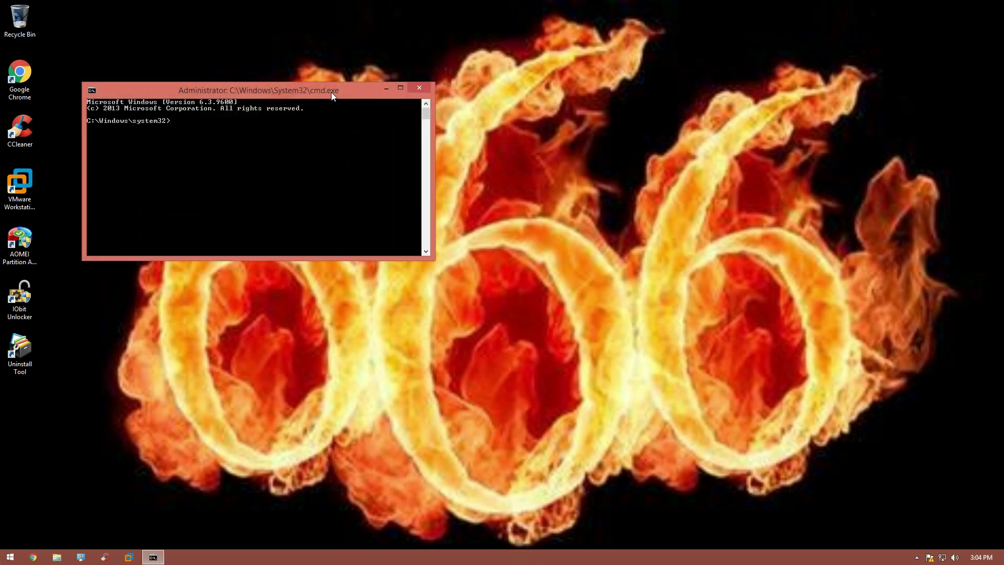
left_click_drag(331, 92, 546, 202)
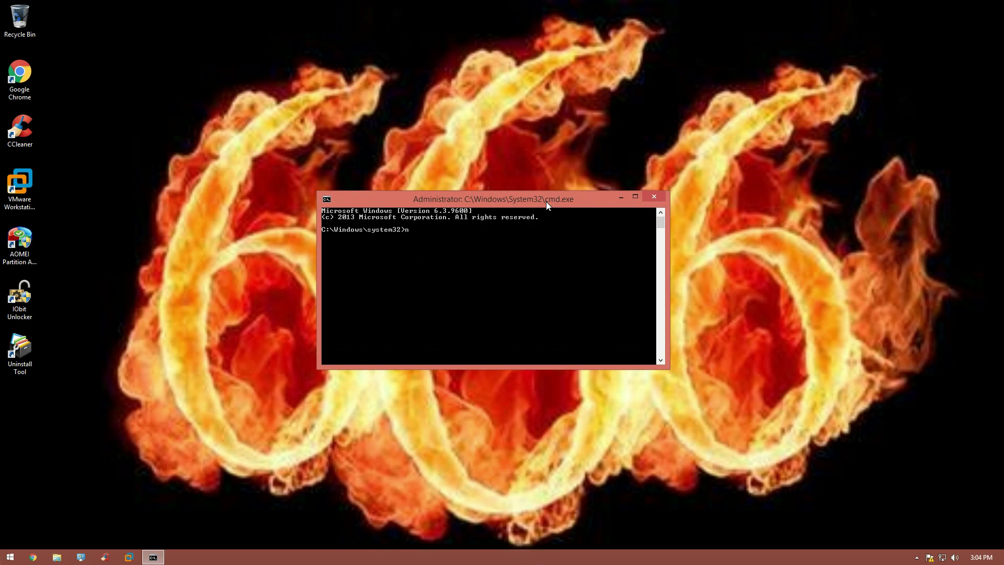
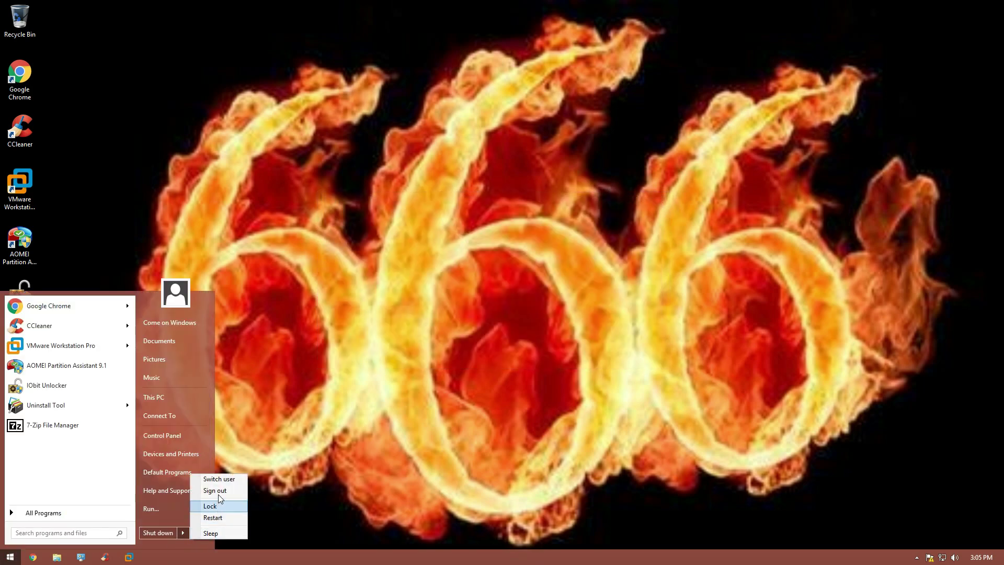
Step: Switch to the other user account, accept the VMware Tools sign-out prompt, and sign in again
left_click(218, 495)
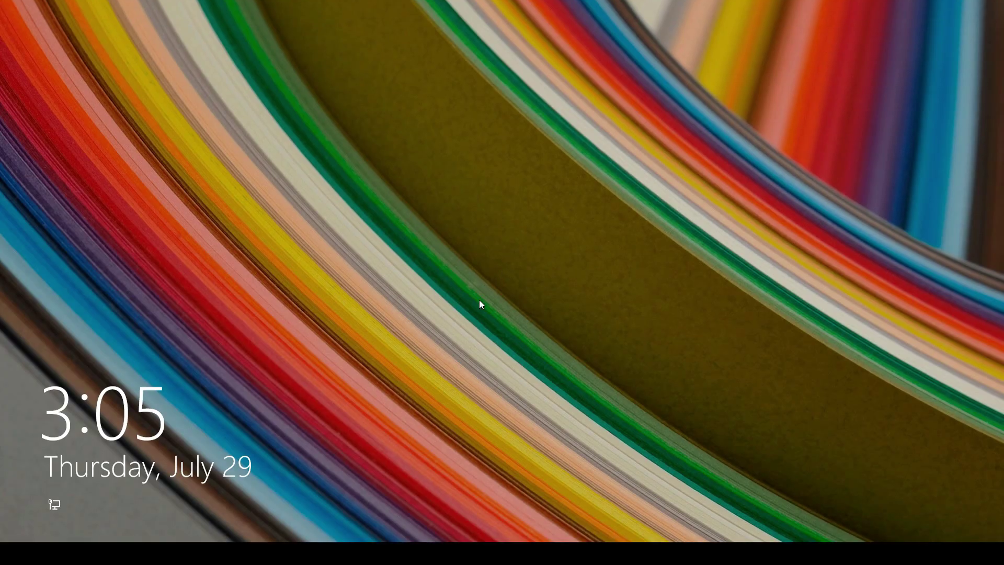
left_click(479, 300)
left_click(599, 259)
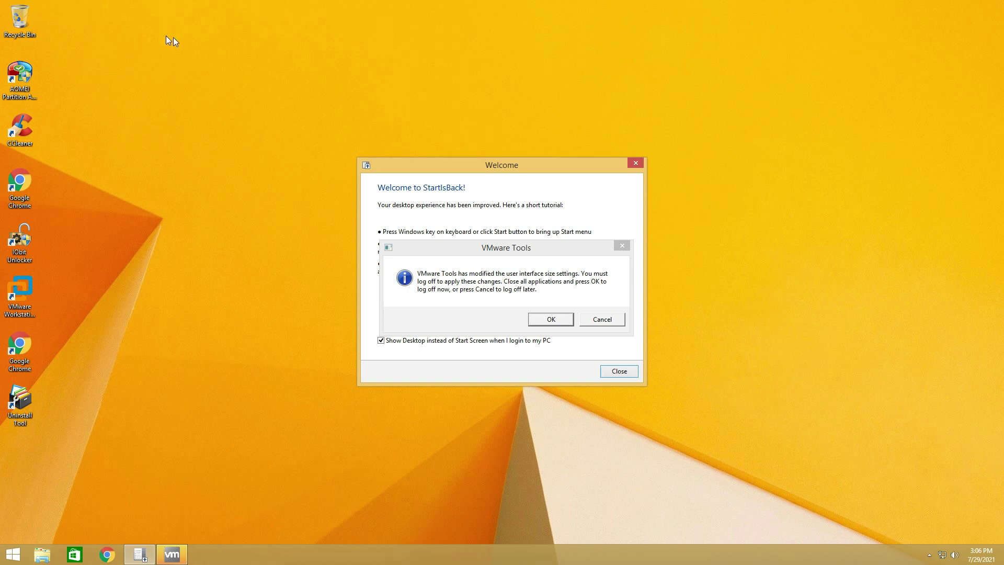
key("Return")
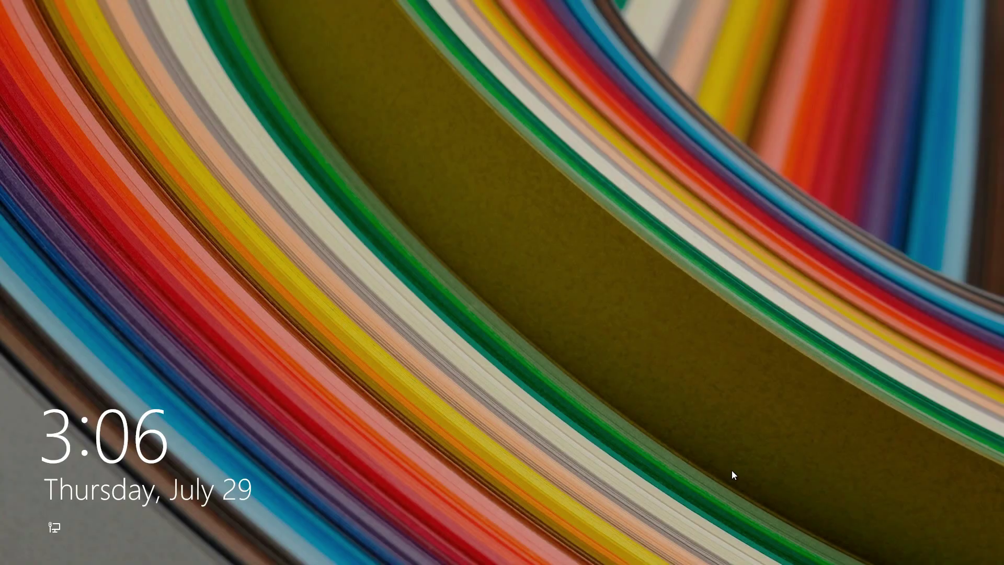
left_click(732, 470)
left_click(570, 226)
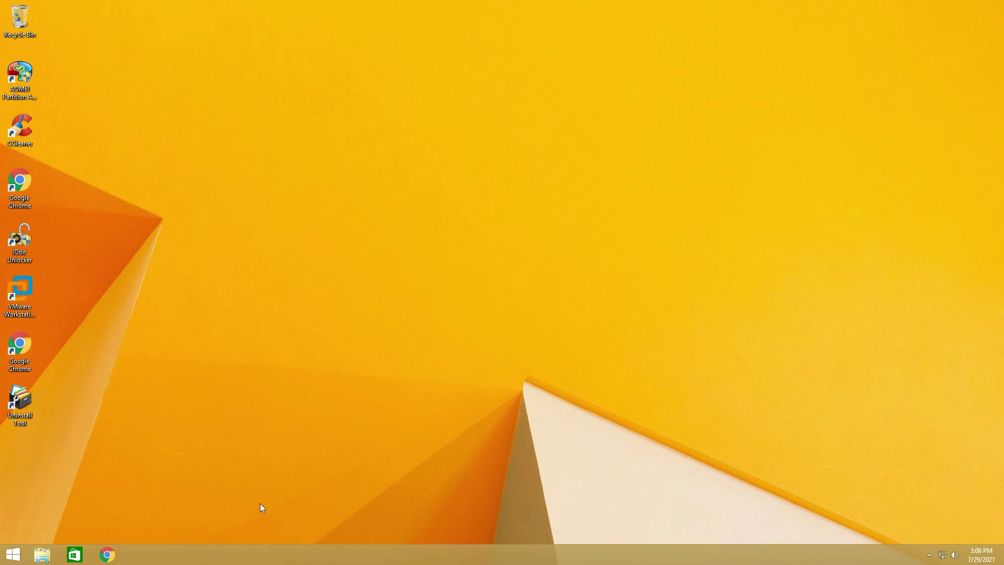
Step: Turn on small taskbar buttons in Taskbar Properties
right_click(233, 554)
left_click(256, 542)
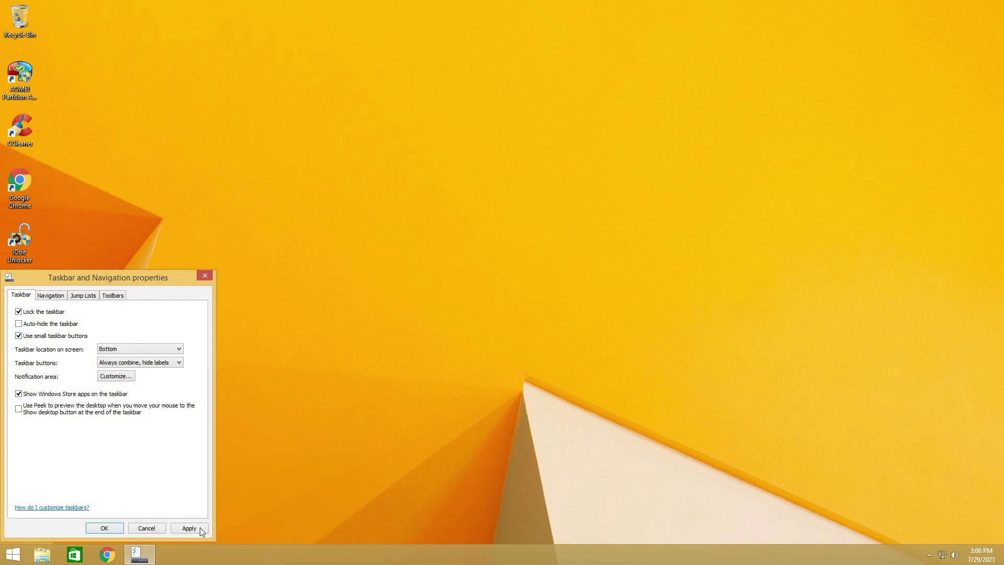
left_click(189, 527)
left_click(104, 528)
Step: Delete the duplicate Chrome desktop shortcut
left_click(31, 183)
key("Delete")
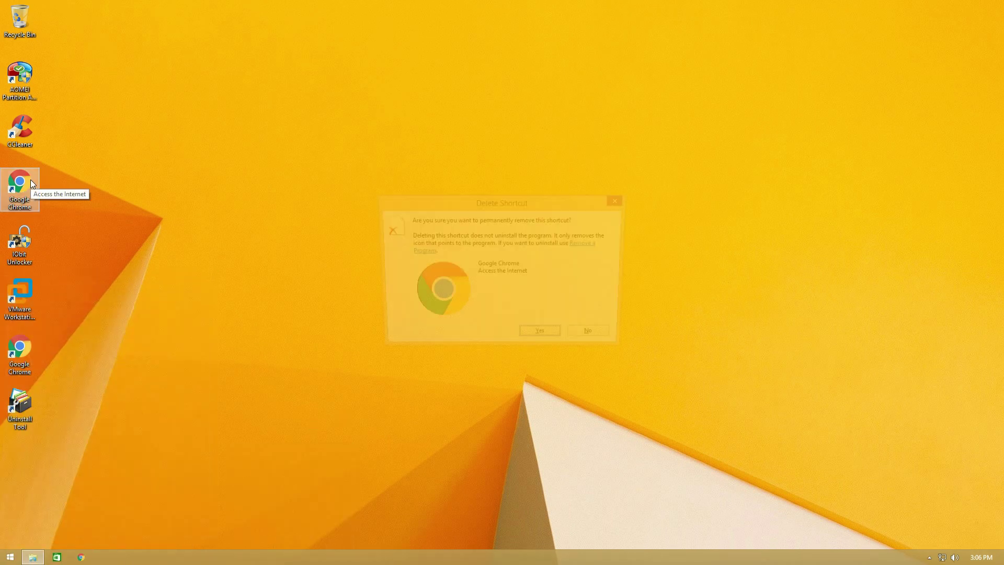
key("Return")
Step: Apply the default Windows theme in Personalization and bring up the Desktop Background choices
right_click(579, 209)
left_click(614, 311)
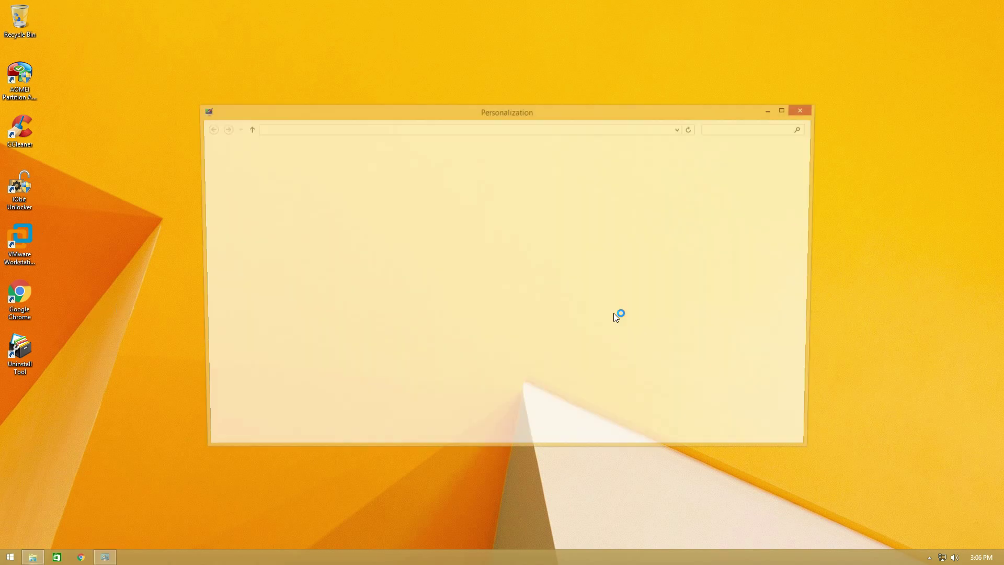
left_click(434, 263)
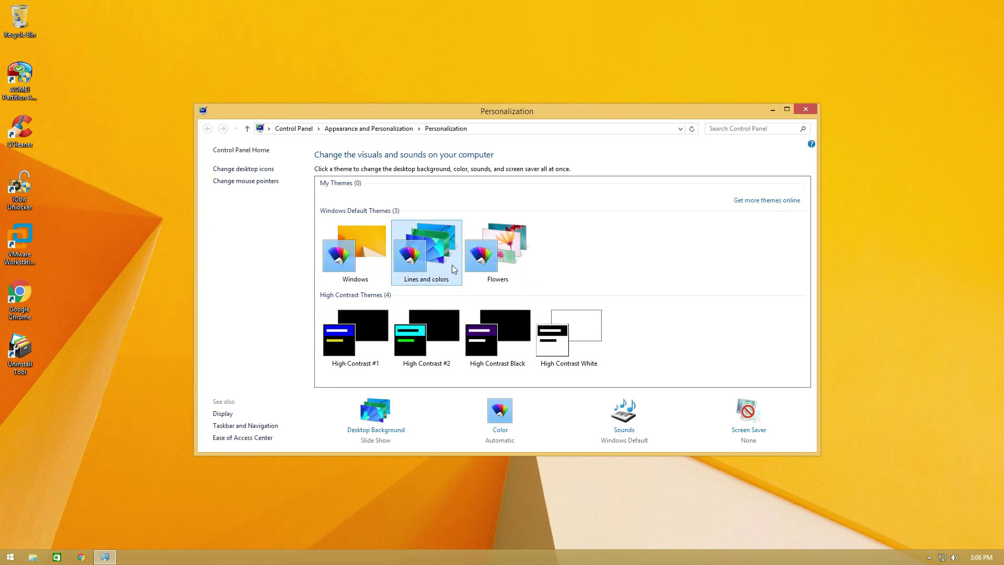
left_click(499, 273)
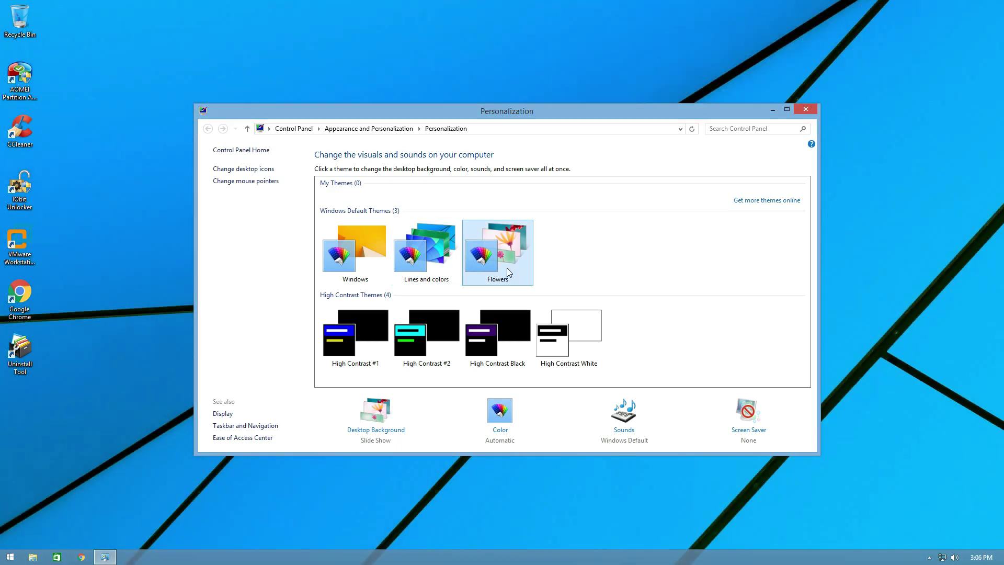
left_click(359, 268)
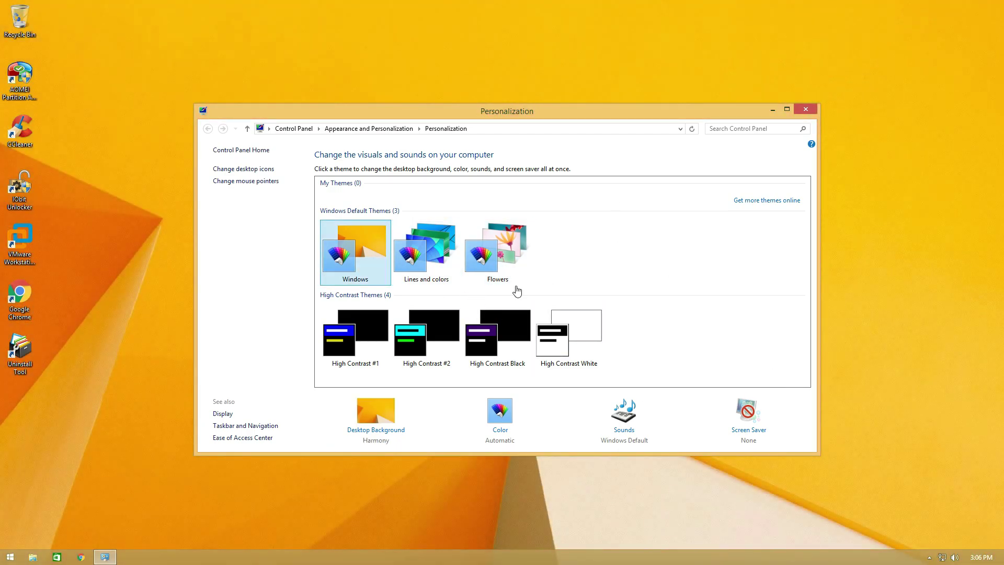
left_click(399, 431)
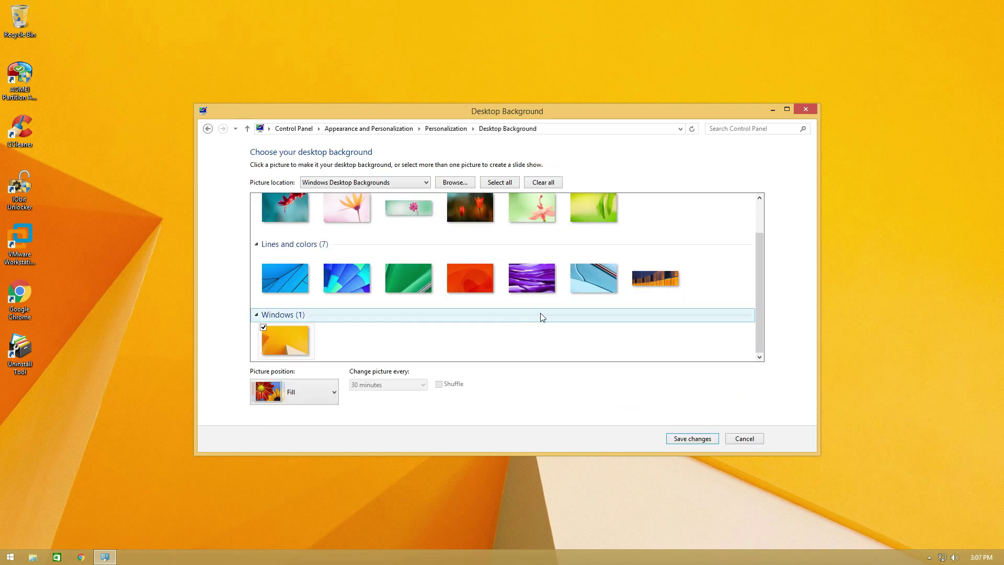
Step: Choose the green leaf picture, set its position to Stretch, and save the wallpaper
left_click(578, 209)
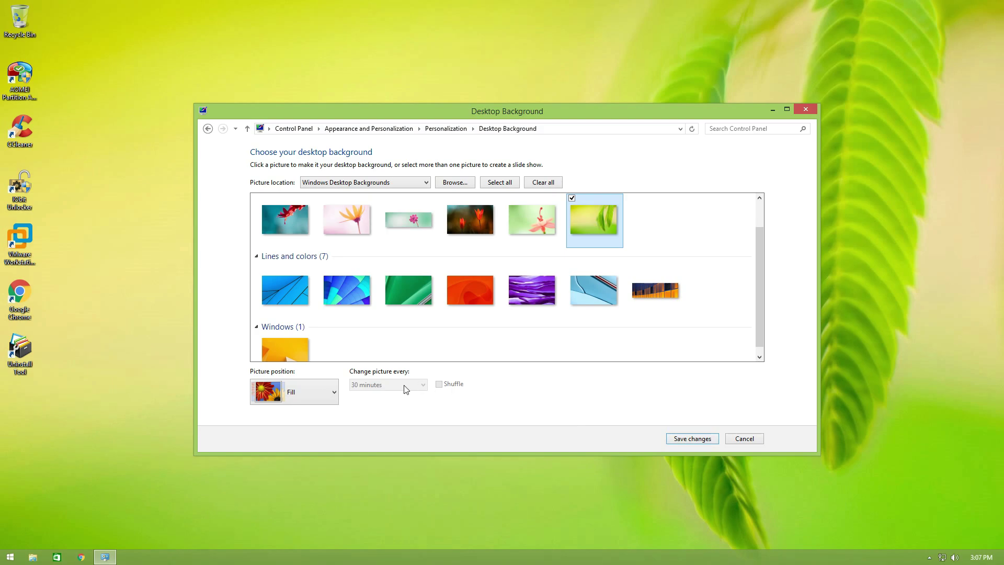
left_click(297, 509)
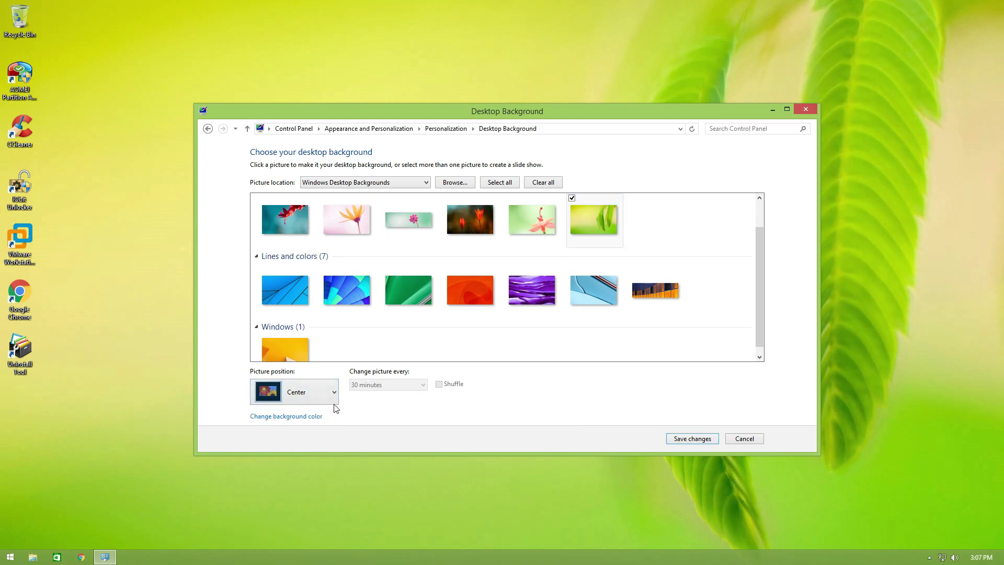
left_click(308, 392)
left_click(298, 462)
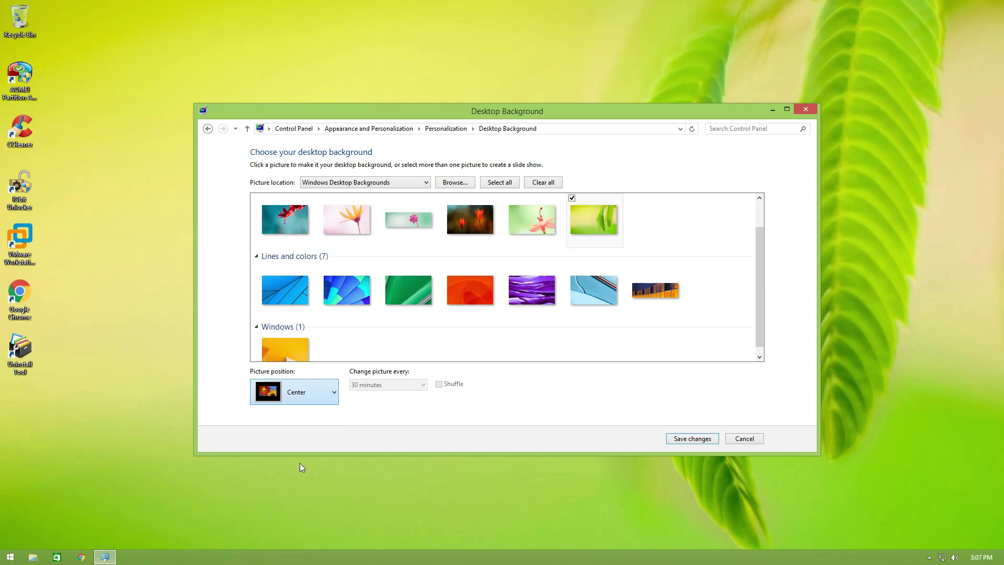
left_click(690, 439)
left_click(813, 107)
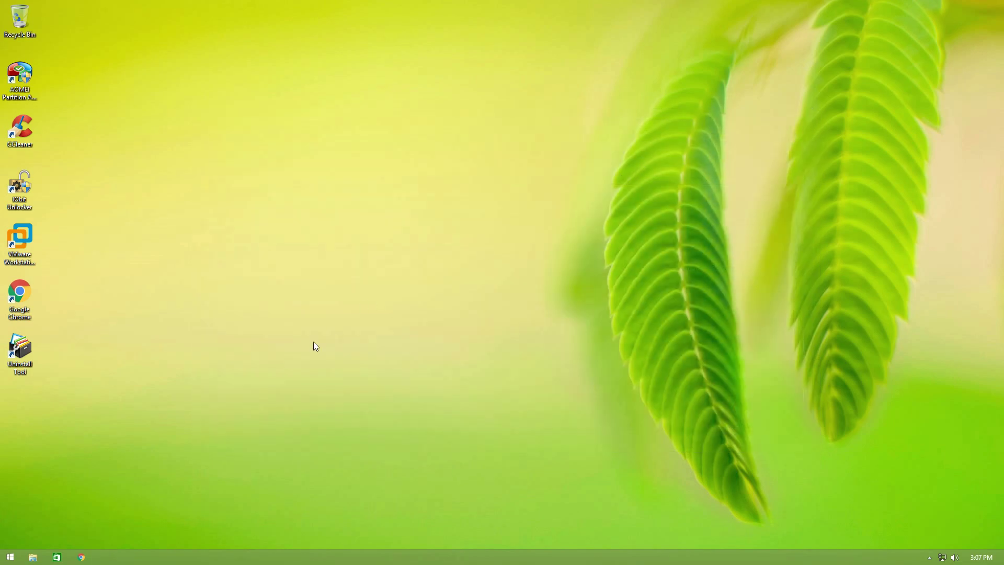
Step: Sign out and sign back in to the original account with its password
left_click(10, 557)
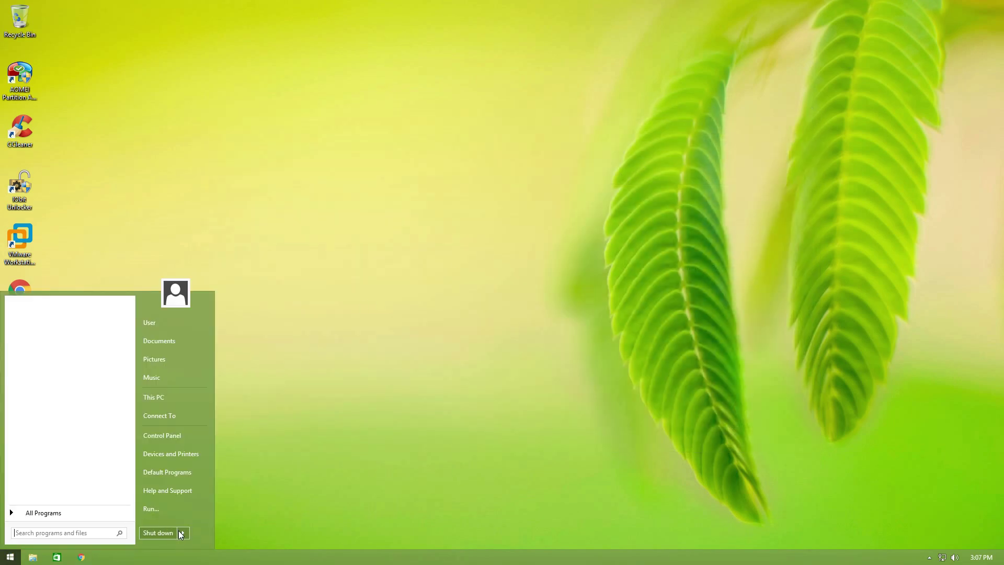
left_click(180, 532)
left_click(220, 494)
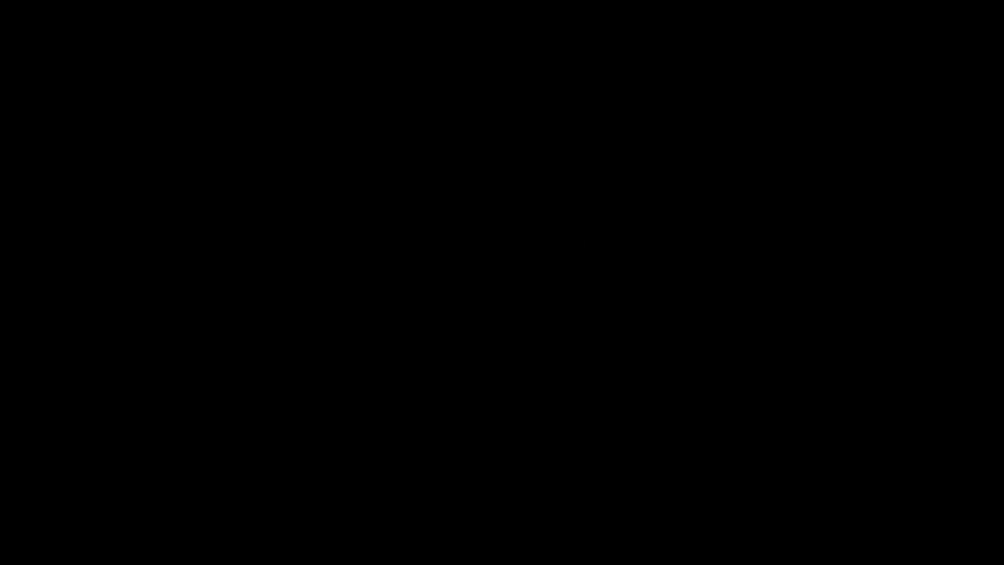
left_click(551, 271)
left_click(419, 259)
type("1")
key("Return")
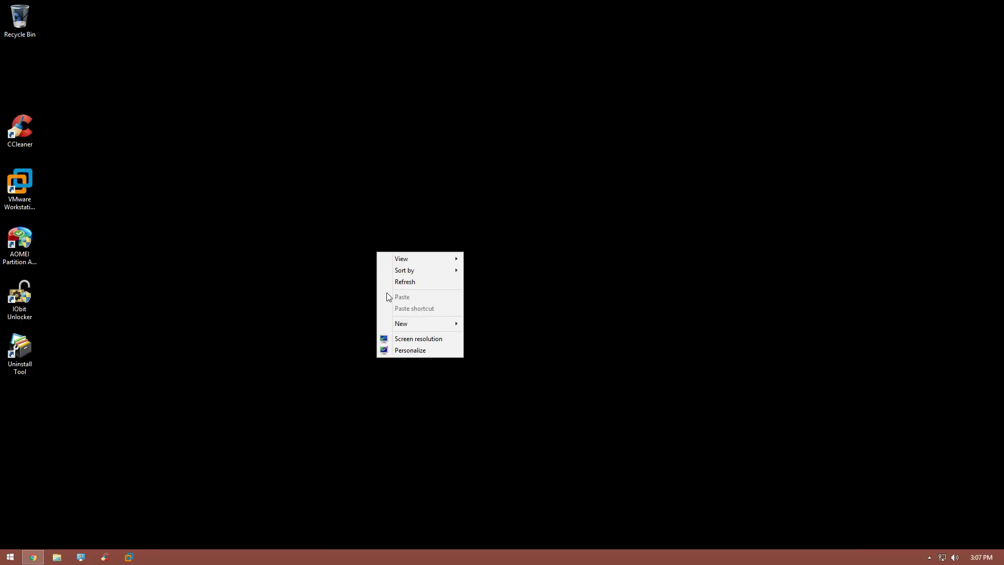
Step: Reapply the default Windows theme in Personalization and close the window
left_click(410, 348)
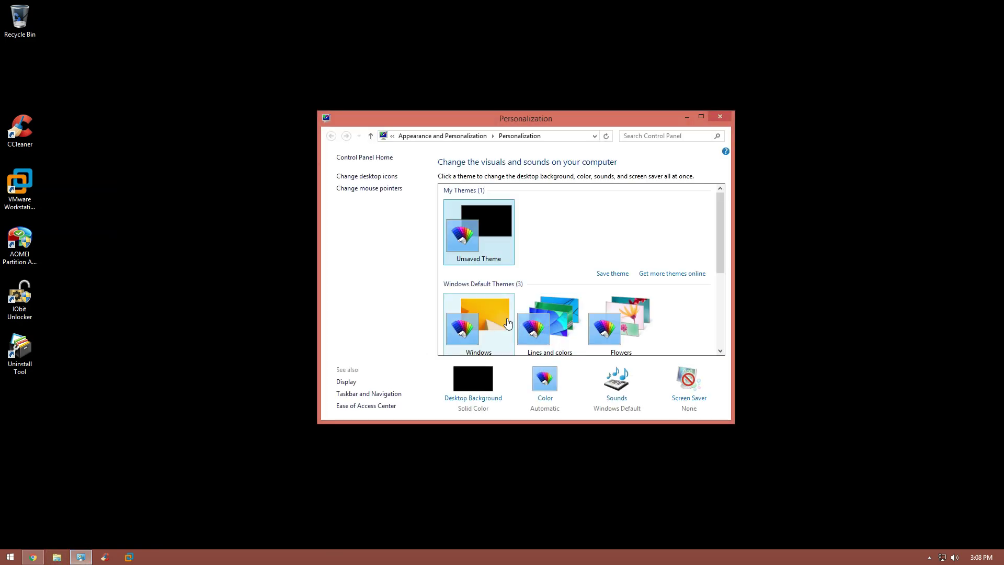
left_click(477, 328)
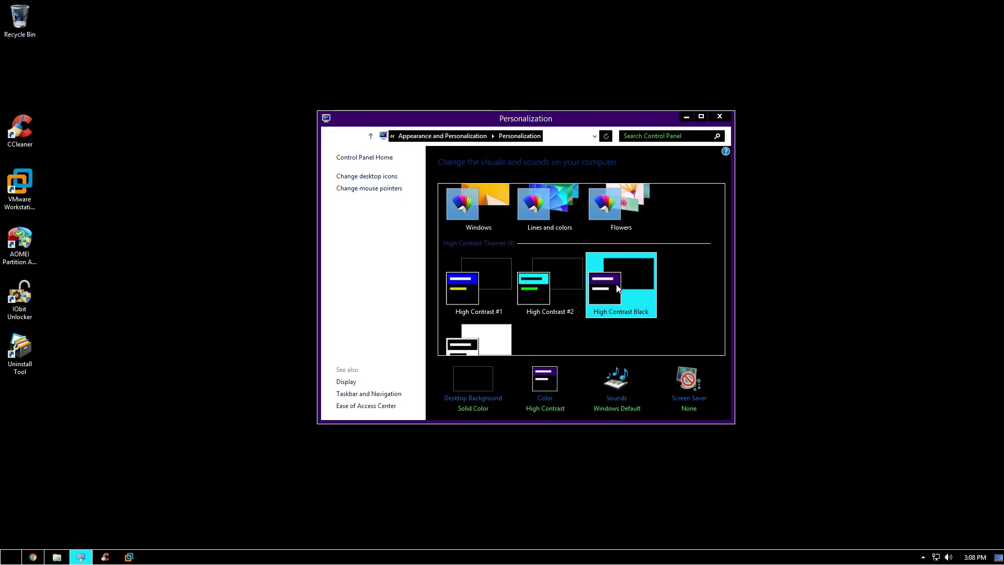
left_click(477, 221)
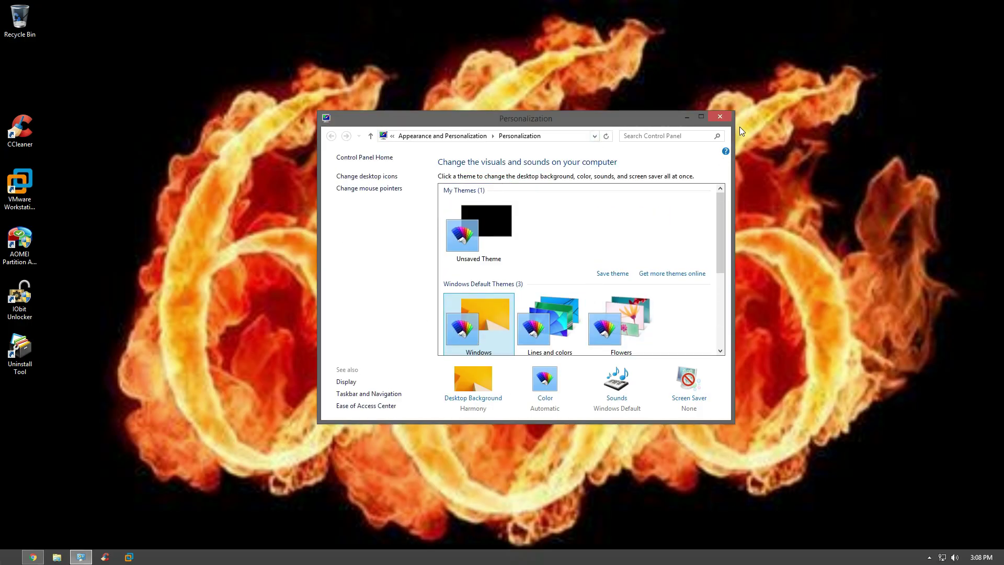
left_click(720, 116)
Step: Launch Chrome from the taskbar on a new tab
key("super")
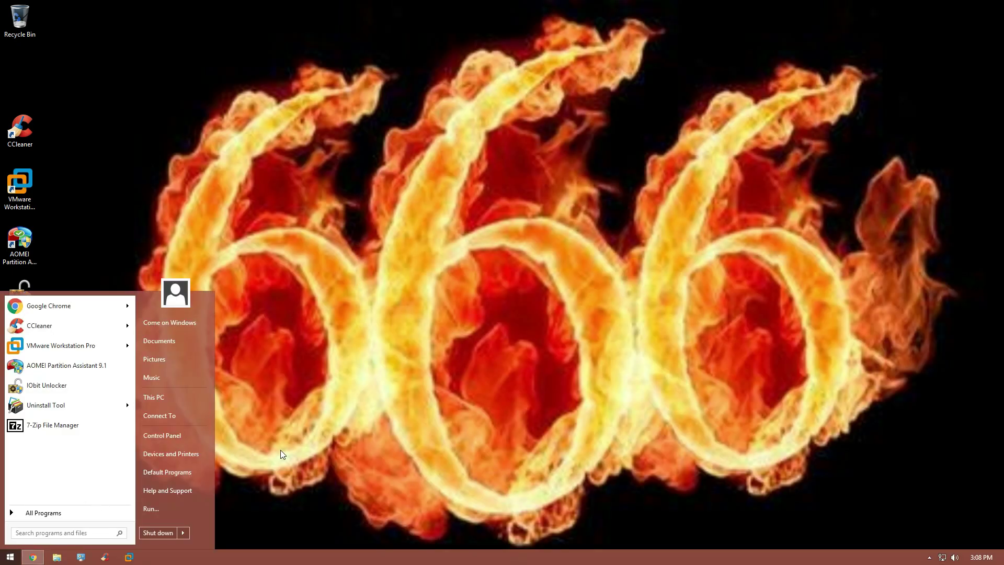
left_click(280, 449)
left_click(26, 557)
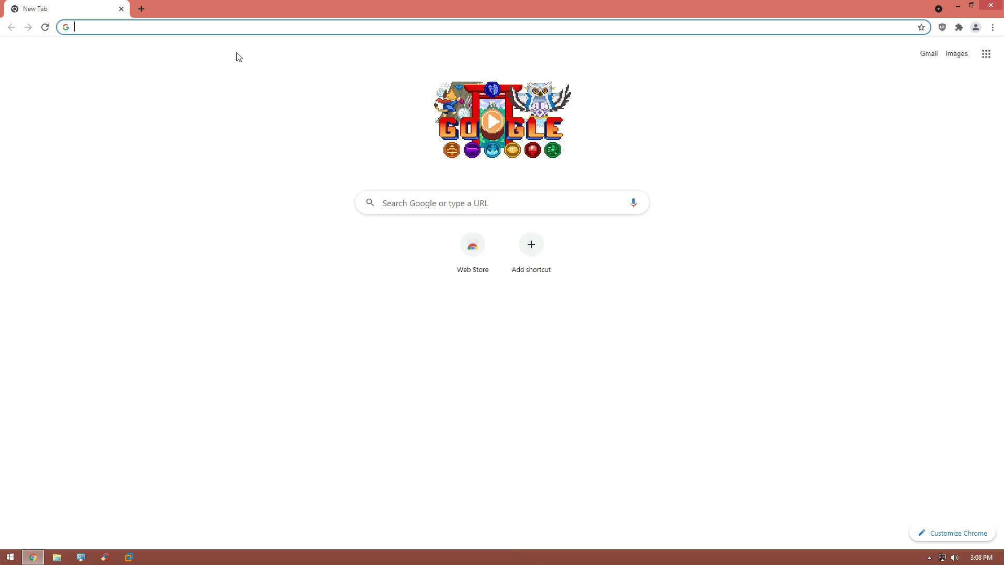
Step: Search 'how to disable background changing for all users regedit' and read the Windows Central article's steps
type("ho")
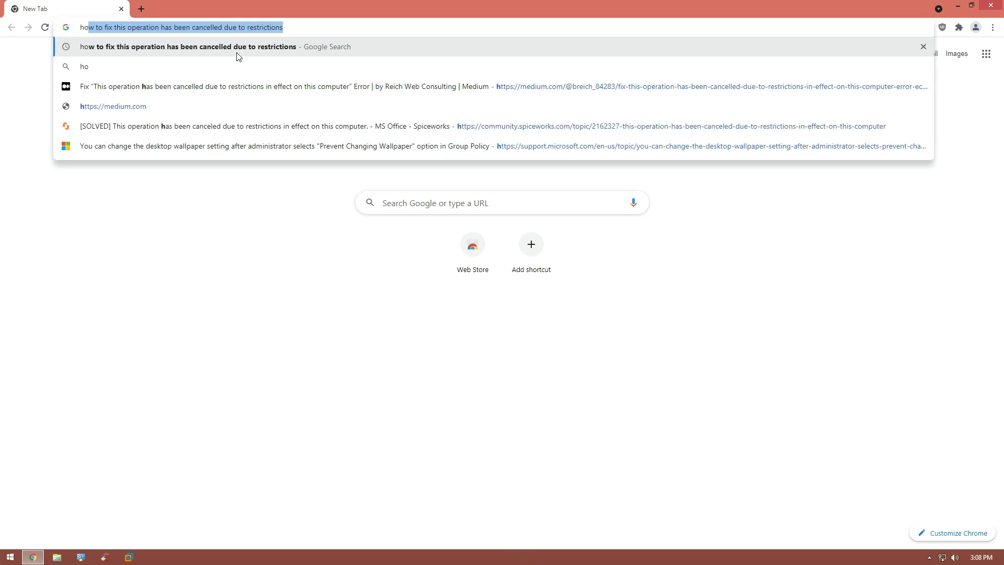
type("w to disable background")
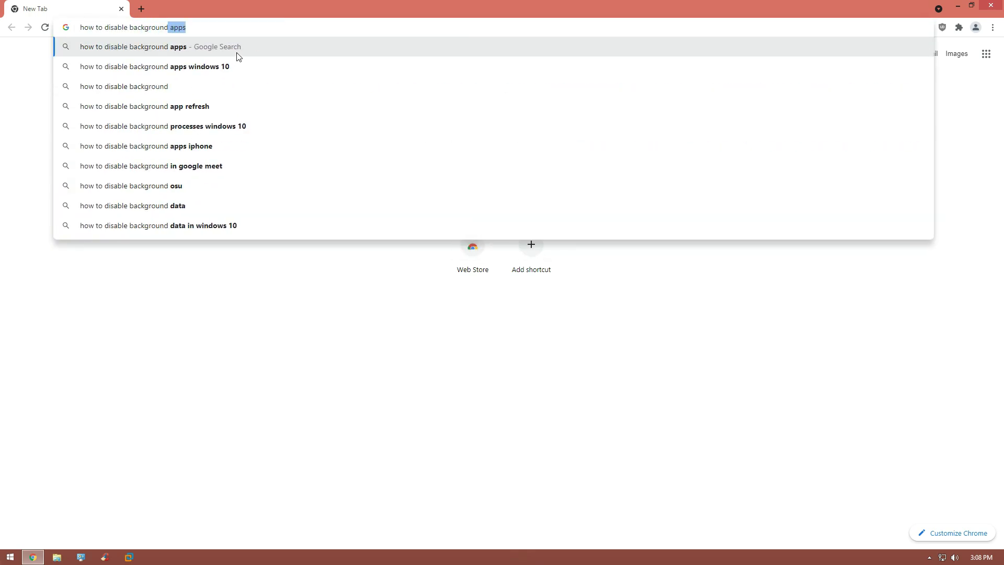
type(" changing for all users regedit")
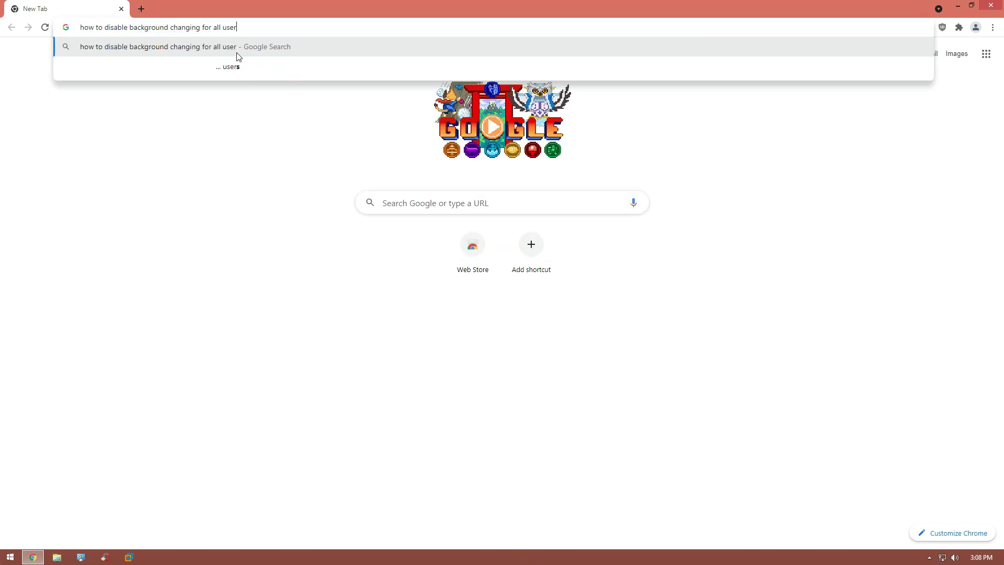
key("Return")
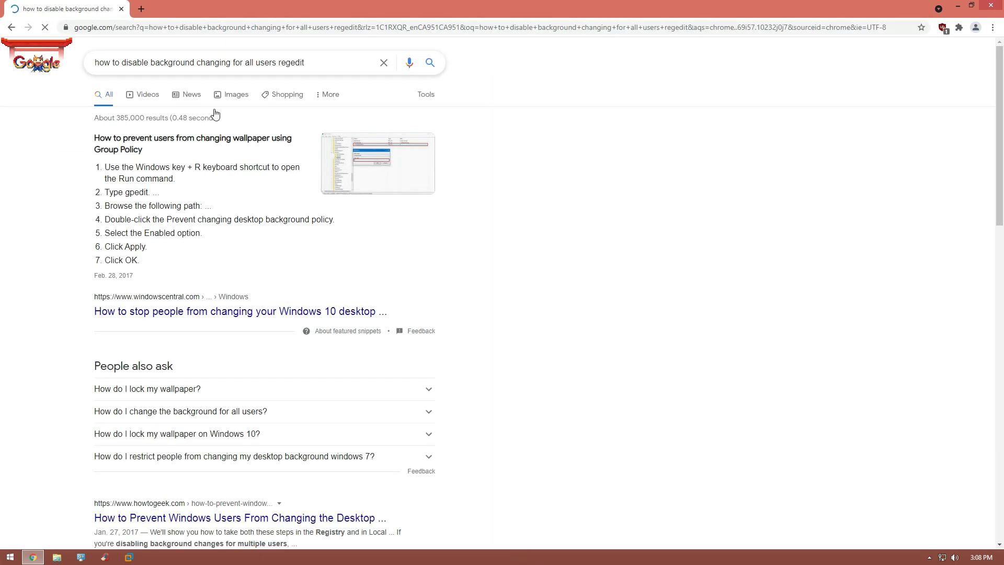
left_click(214, 312)
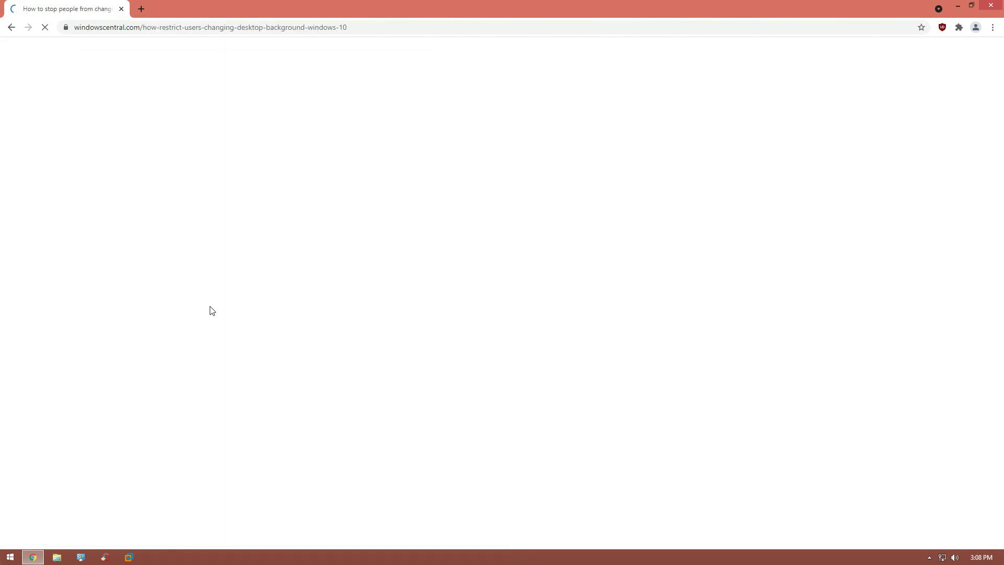
scroll(211, 311, "down", 4)
scroll(212, 313, "down", 14)
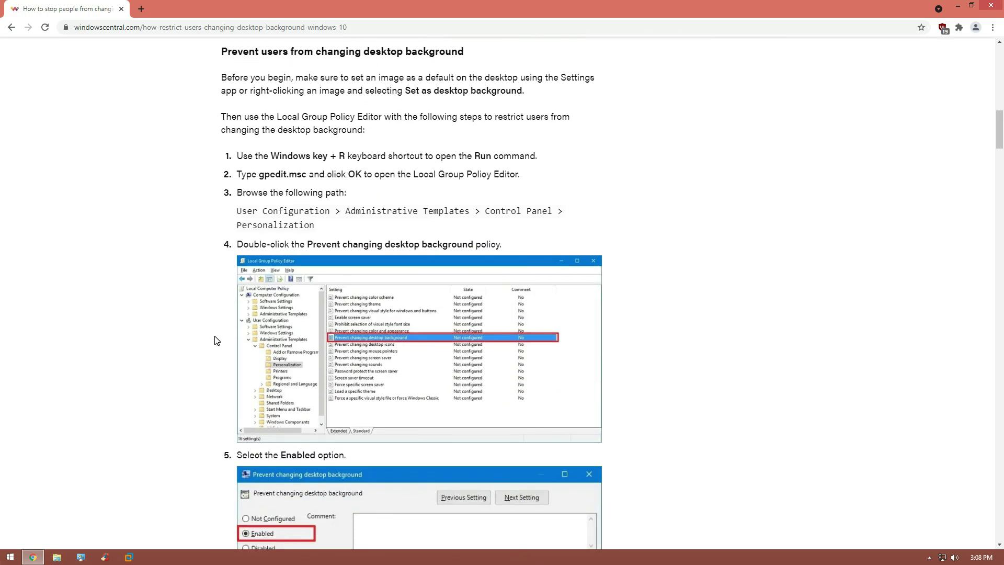
key("super")
Step: Launch gpedit.msc and browse to Administrative Templates > Control Panel > Personalization
type("gpedit.msc")
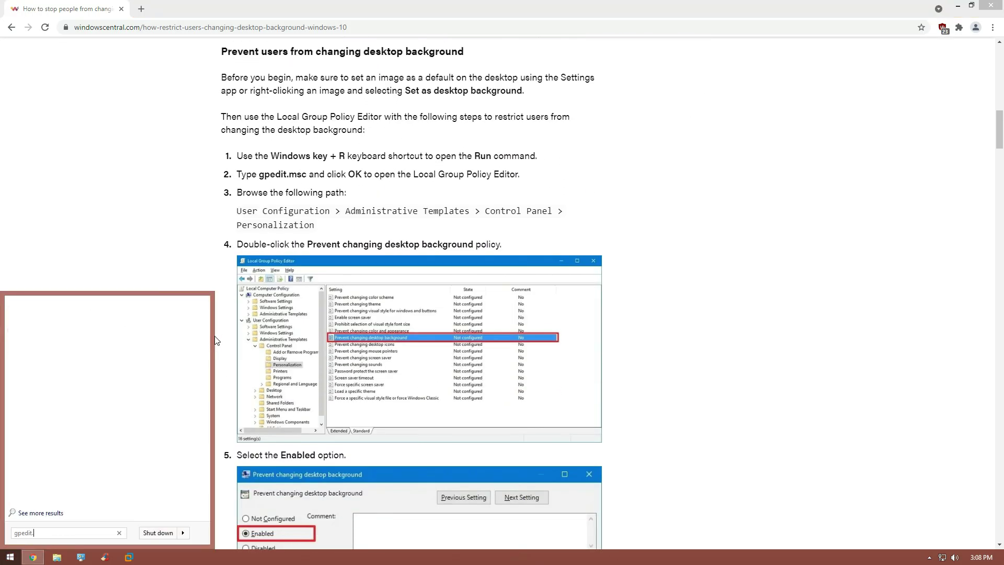
left_click(34, 321)
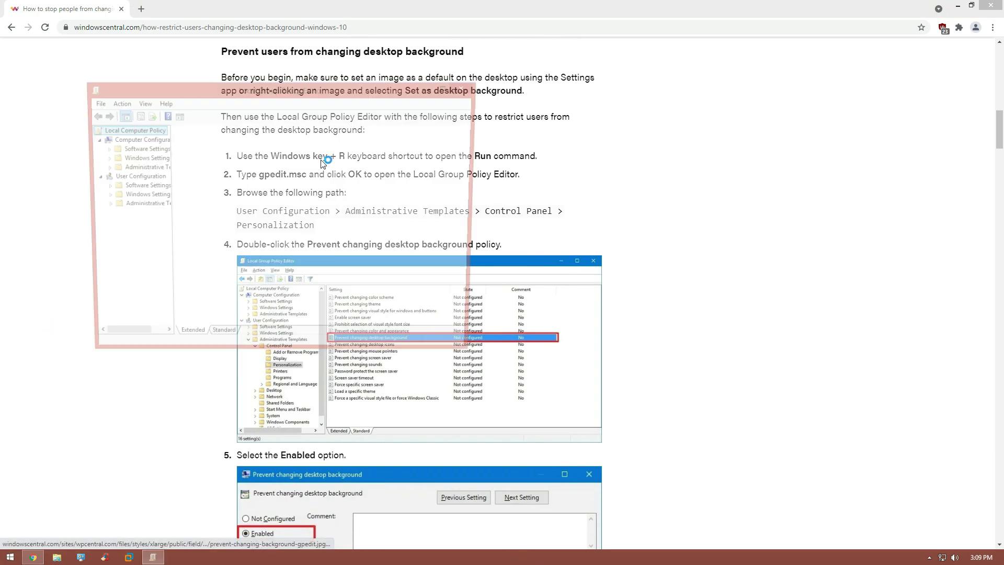
left_click_drag(237, 92, 706, 126)
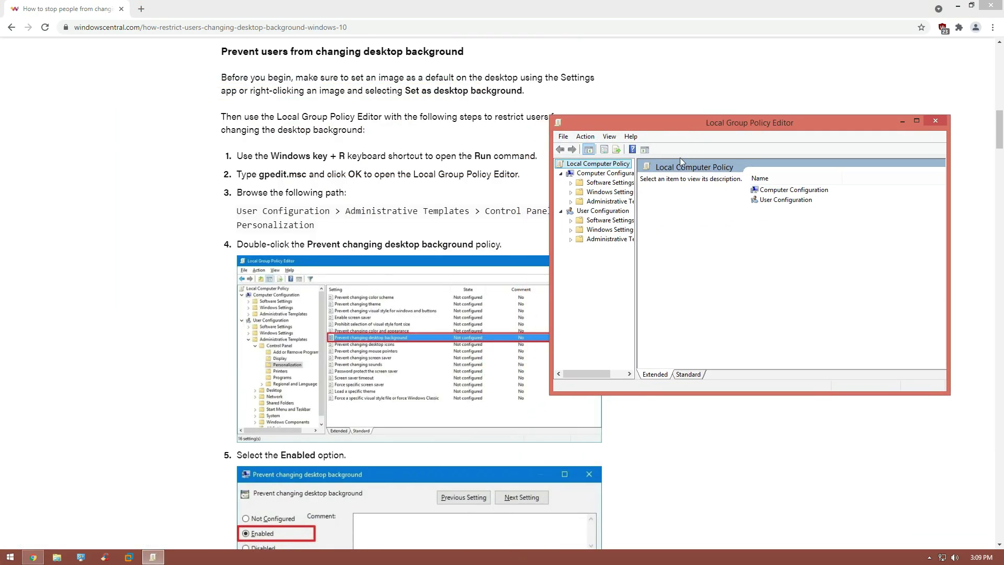
left_click(570, 239)
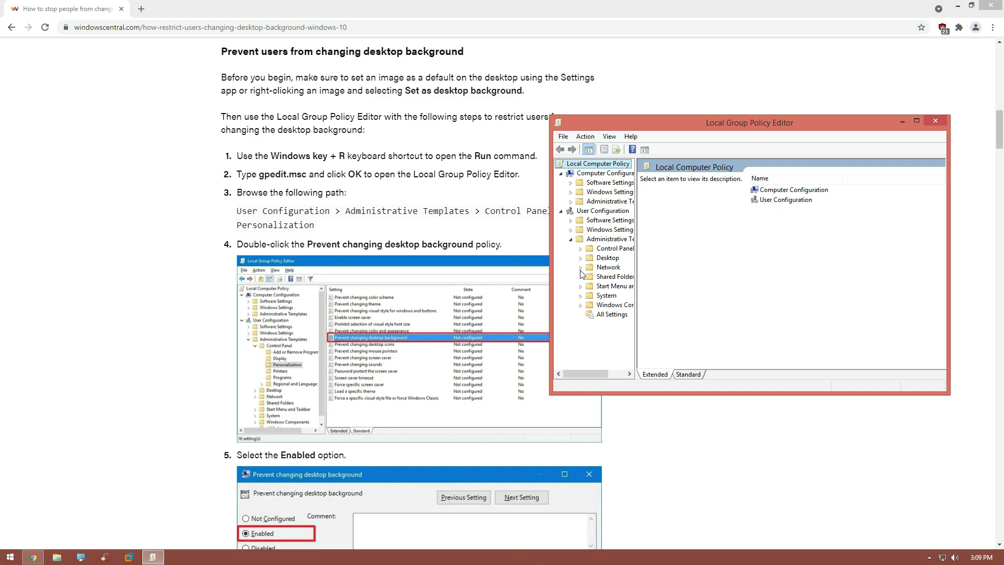
left_click(581, 248)
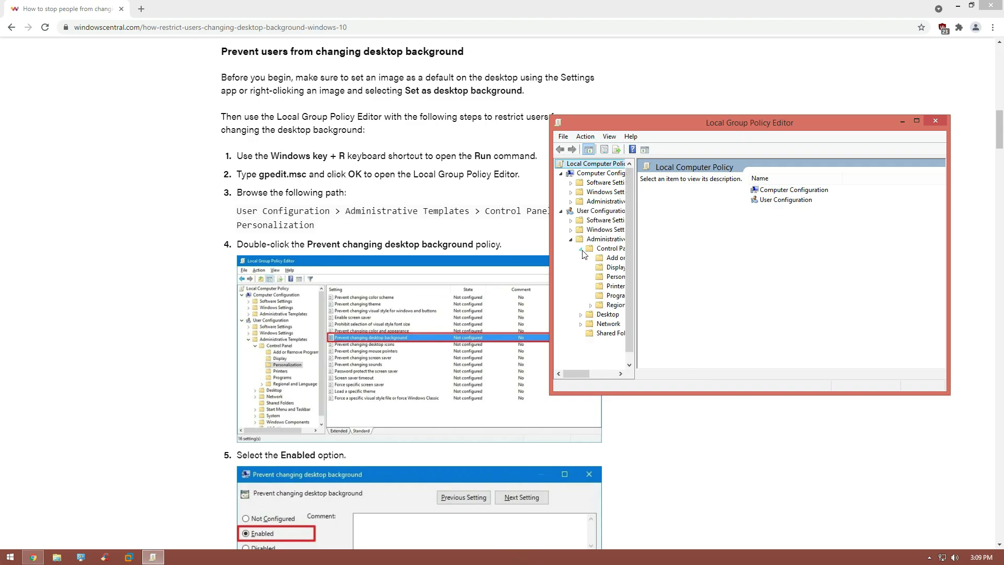
left_click(615, 277)
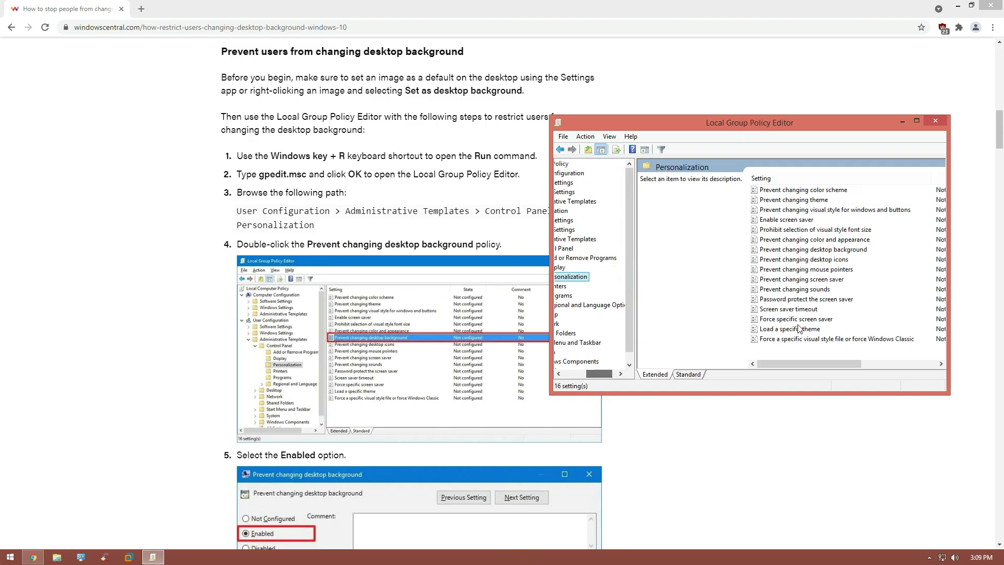
Step: Set the color scheme, theme, and color and appearance policies to Not Configured
double_click(822, 191)
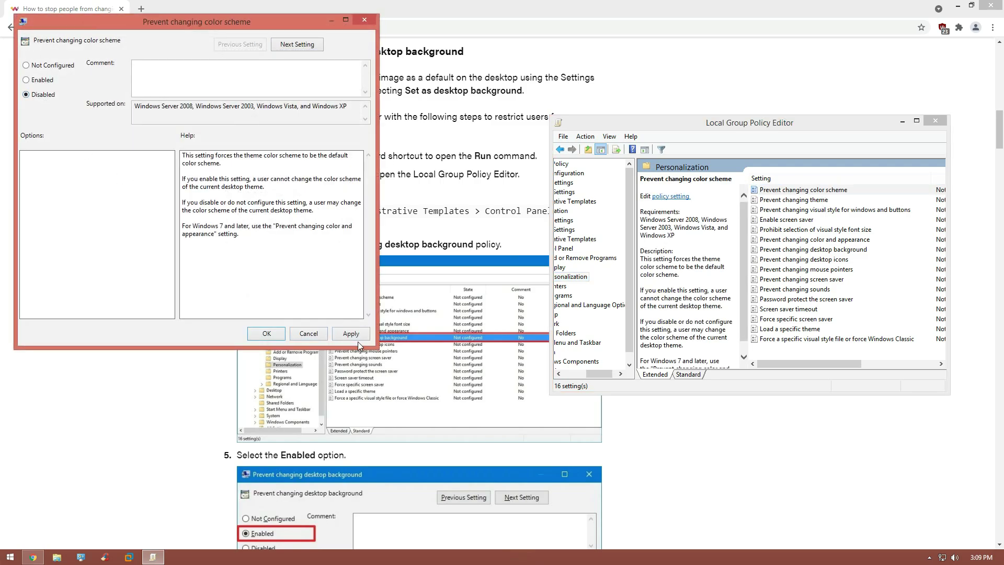
left_click(51, 68)
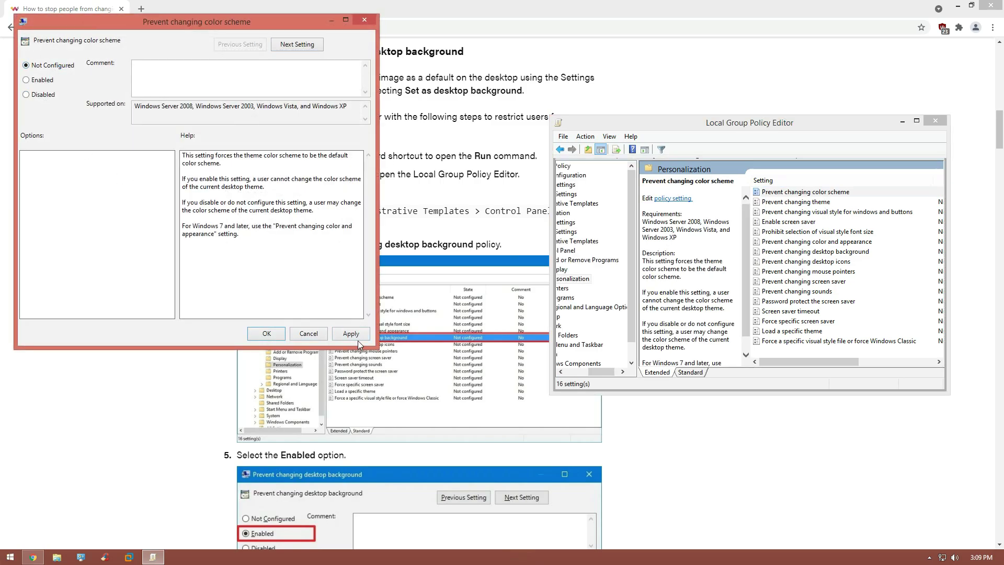
left_click(266, 333)
double_click(812, 203)
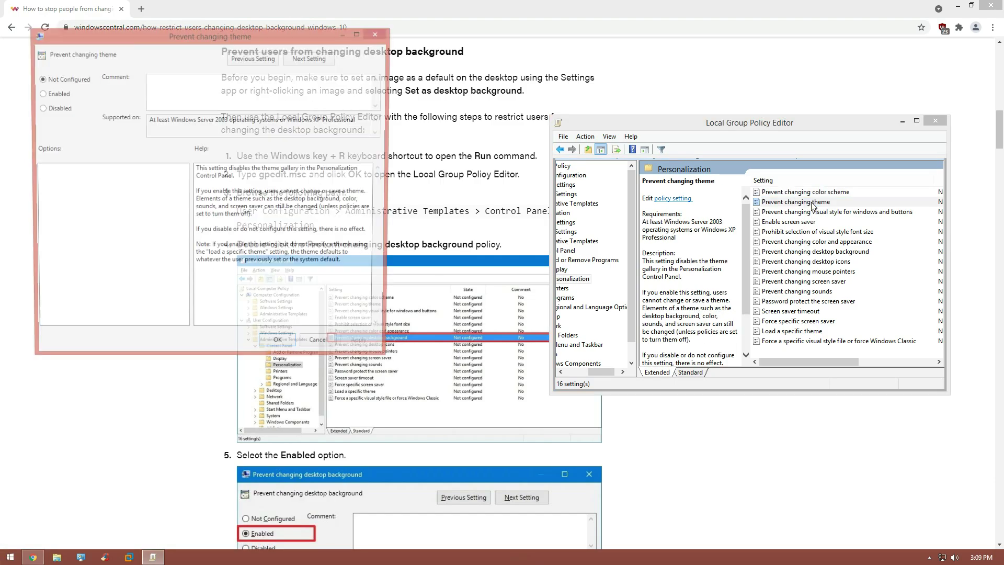
left_click(384, 348)
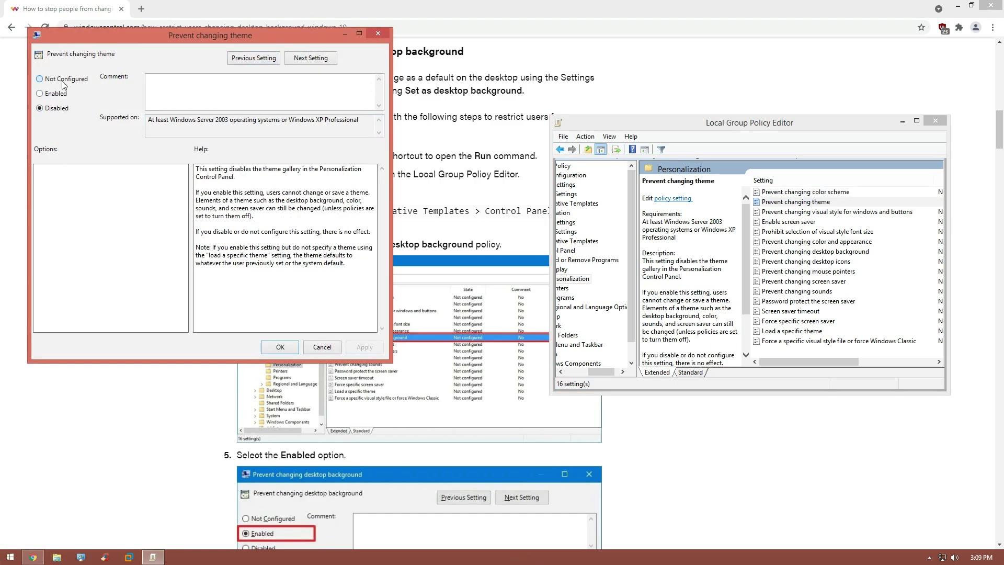
left_click(279, 343)
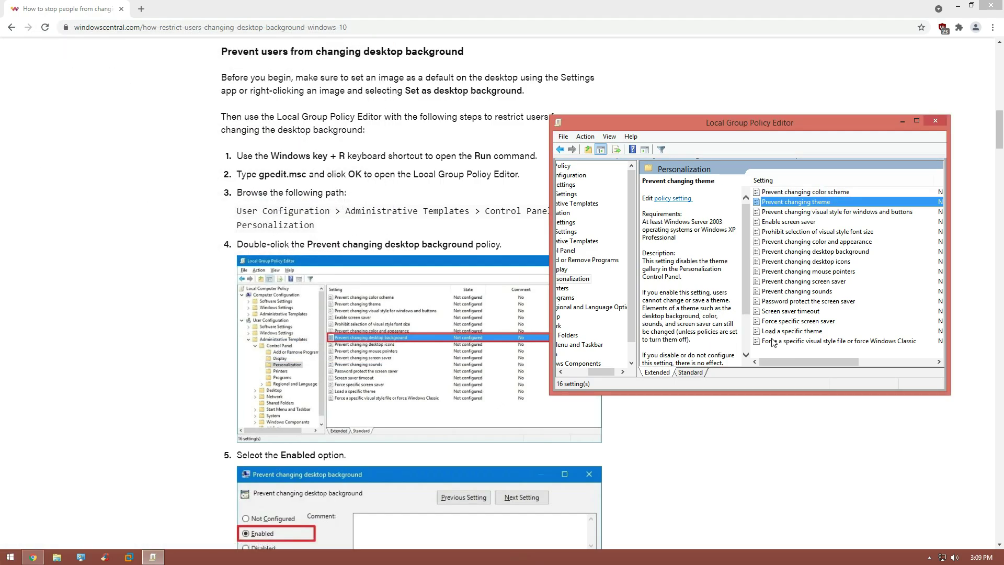
left_click_drag(781, 362, 782, 365)
double_click(816, 241)
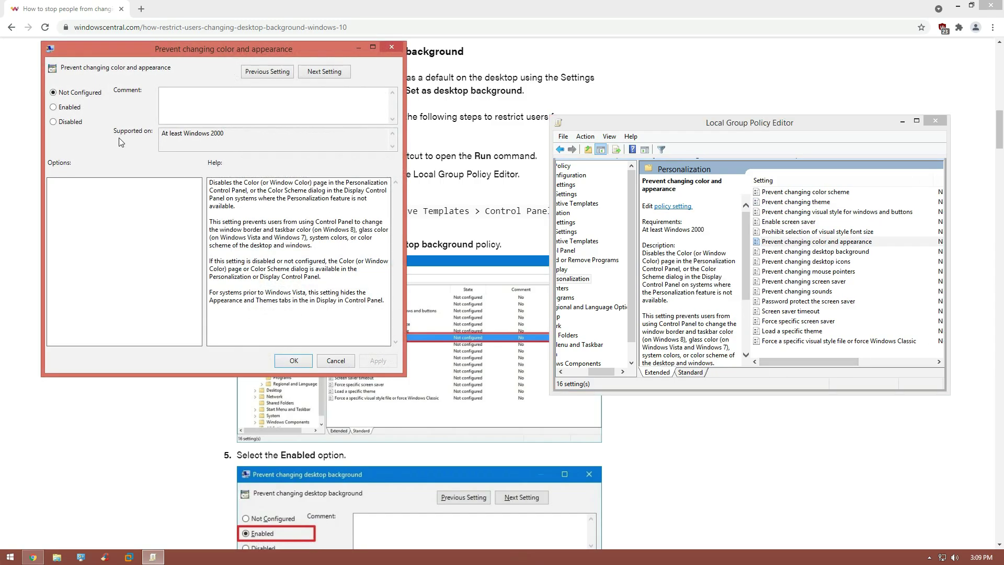
left_click(53, 92)
left_click(294, 360)
Step: Set the desktop background, desktop icons, and mouse pointers policies to Not Configured
key("Down")
key("Return")
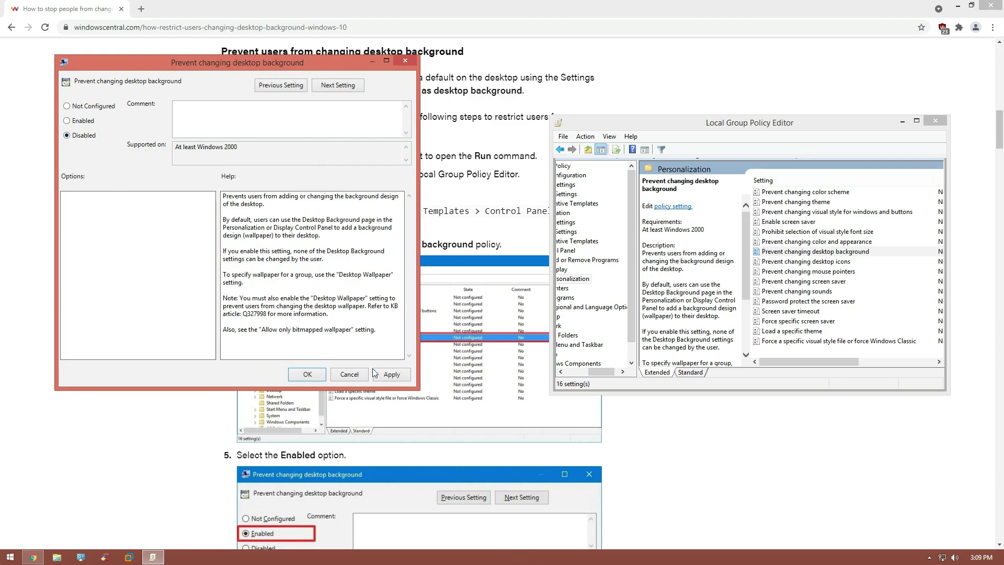
left_click(375, 373)
left_click(302, 375)
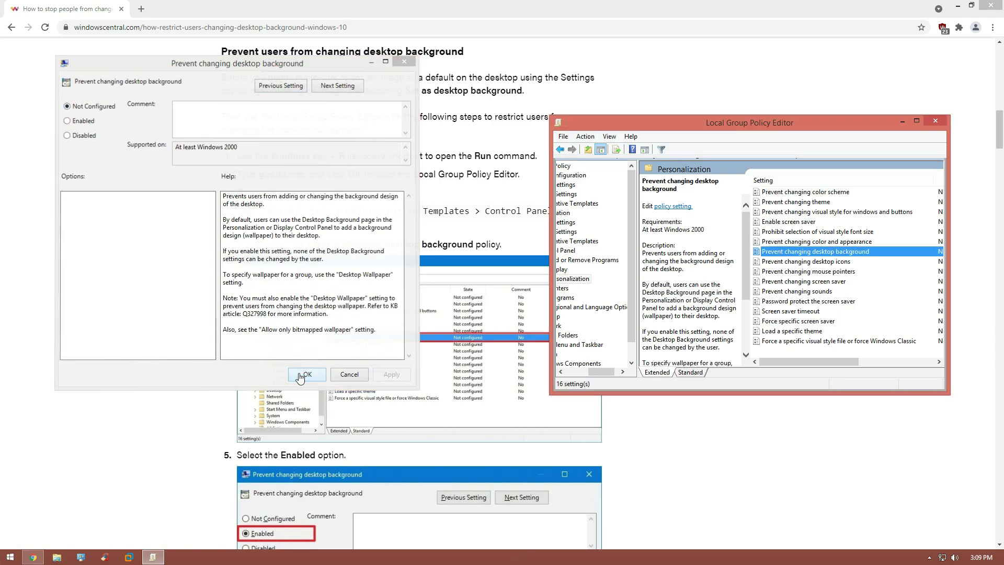
key("Down")
key("Return")
left_click(405, 387)
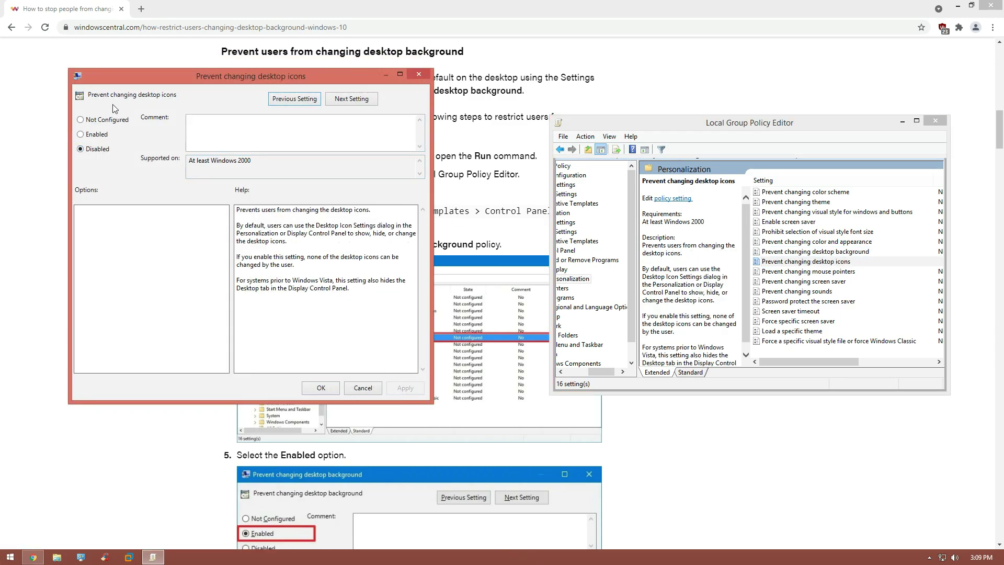
left_click(321, 388)
key("Down")
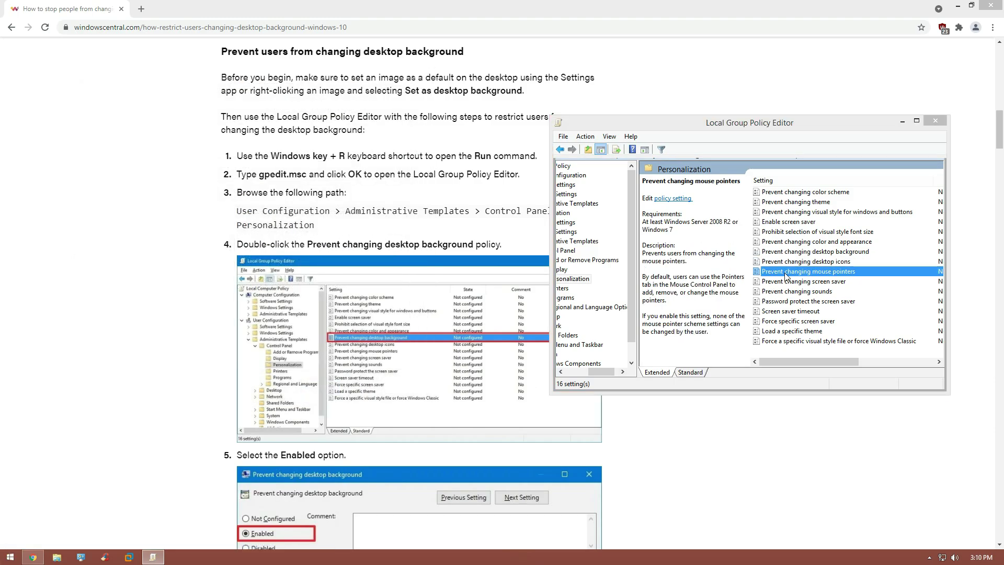
key("Return")
left_click(419, 401)
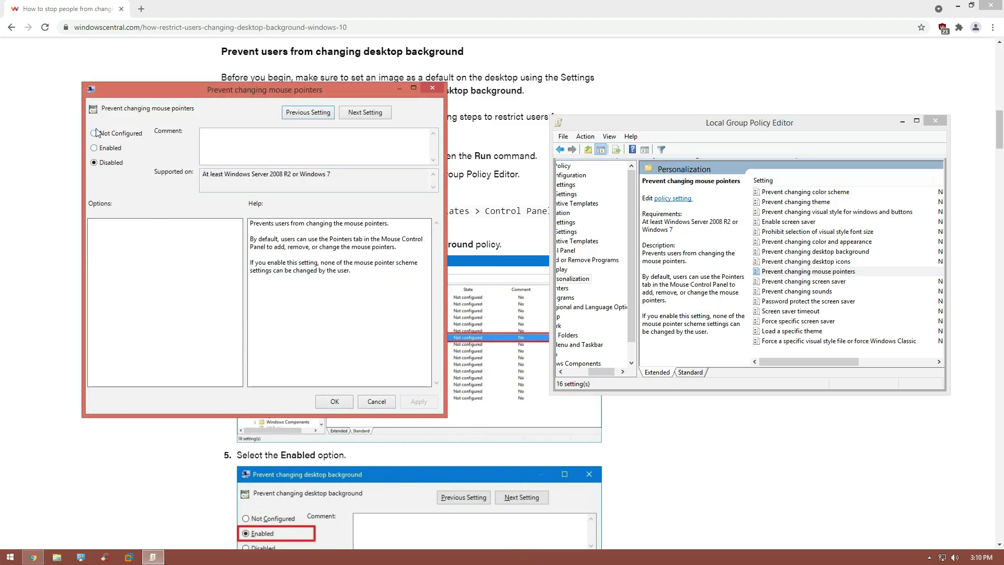
key("alt+c")
left_click(416, 403)
left_click(335, 401)
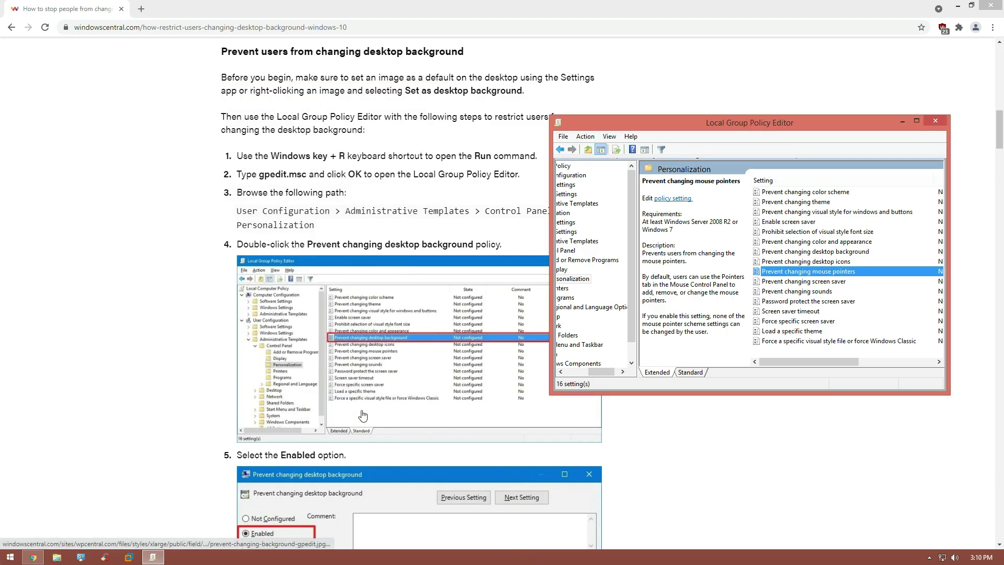
Step: Set the screen saver and sounds policies to Not Configured
double_click(808, 283)
key("alt+a")
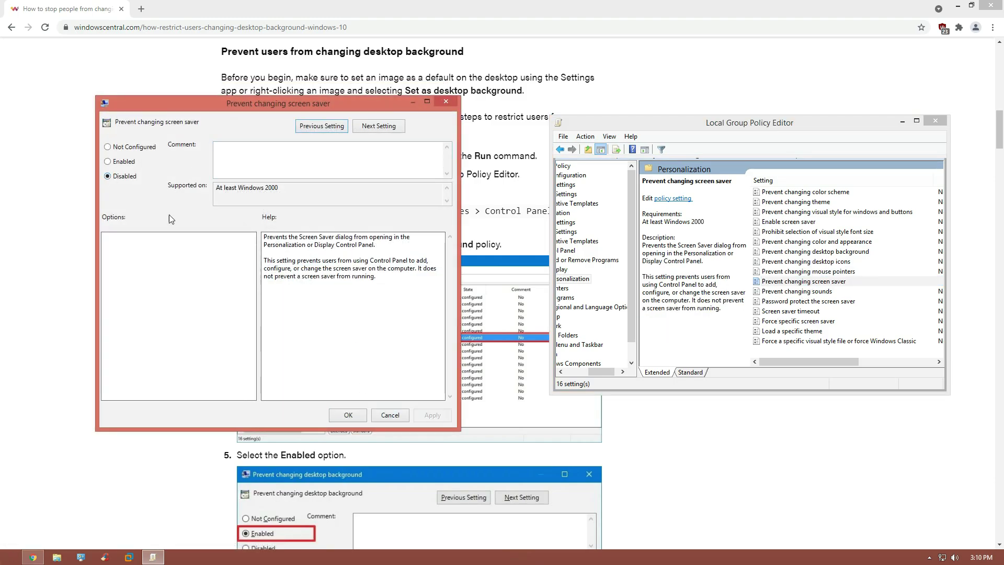
left_click(391, 414)
double_click(795, 291)
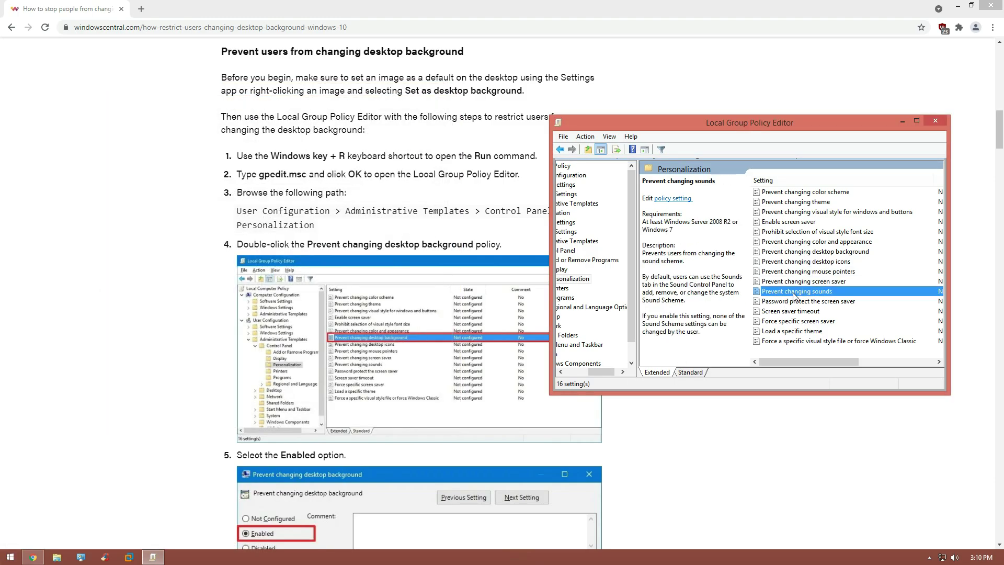
left_click(447, 429)
left_click(122, 160)
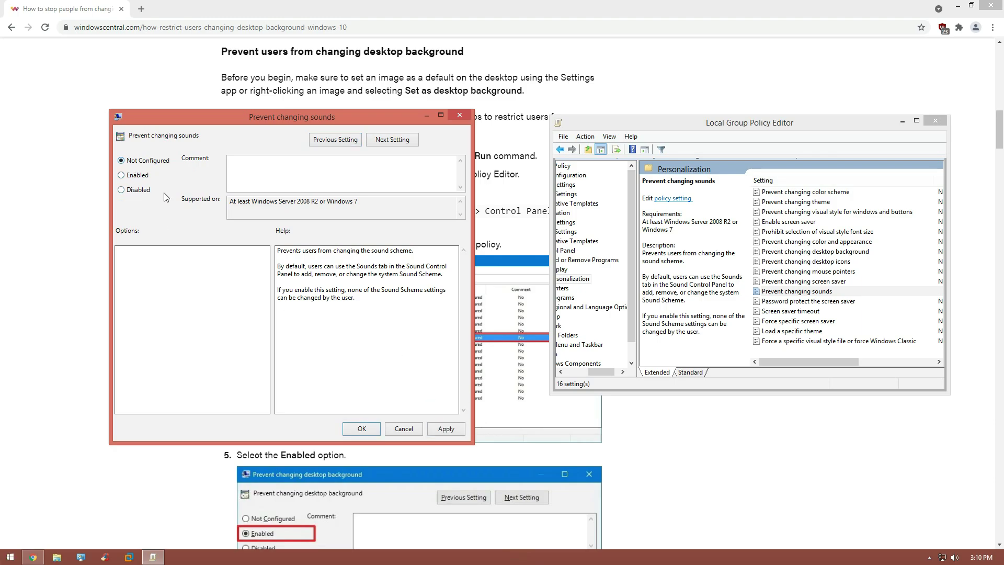
left_click(430, 428)
left_click(418, 429)
Step: Set Force specific screen saver and Load a specific theme to Not Configured
double_click(798, 321)
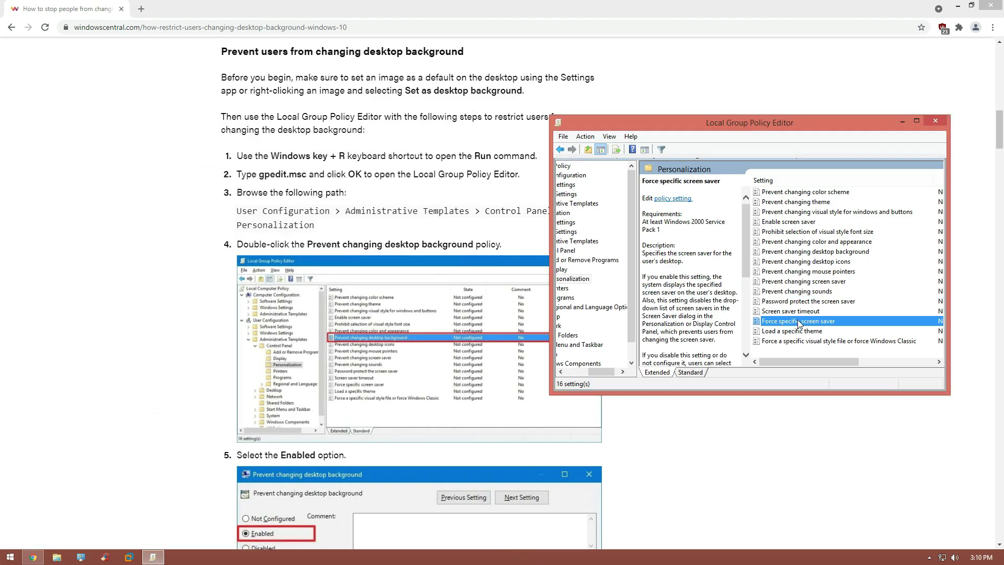
left_click(459, 442)
left_click(135, 173)
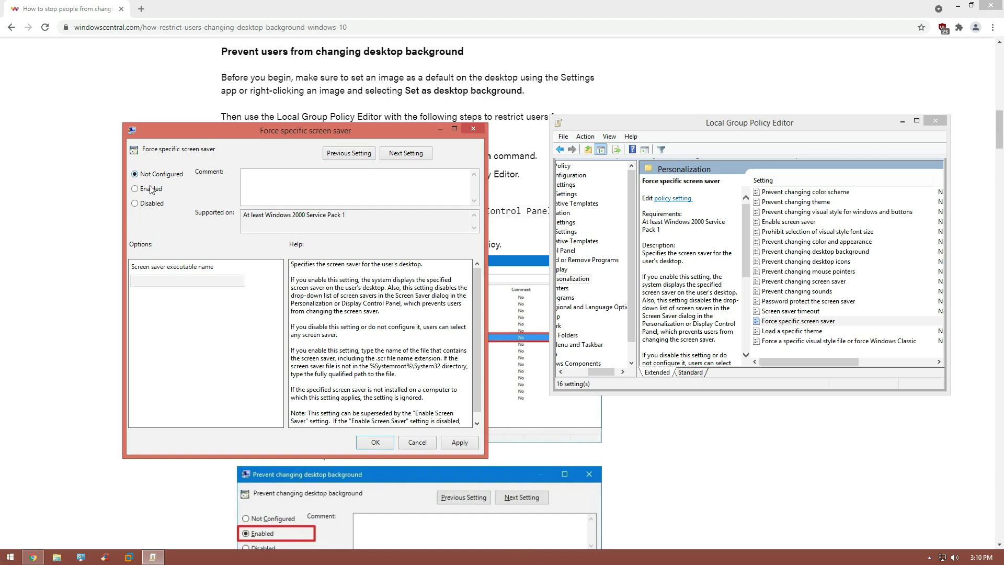
left_click(459, 442)
left_click(376, 442)
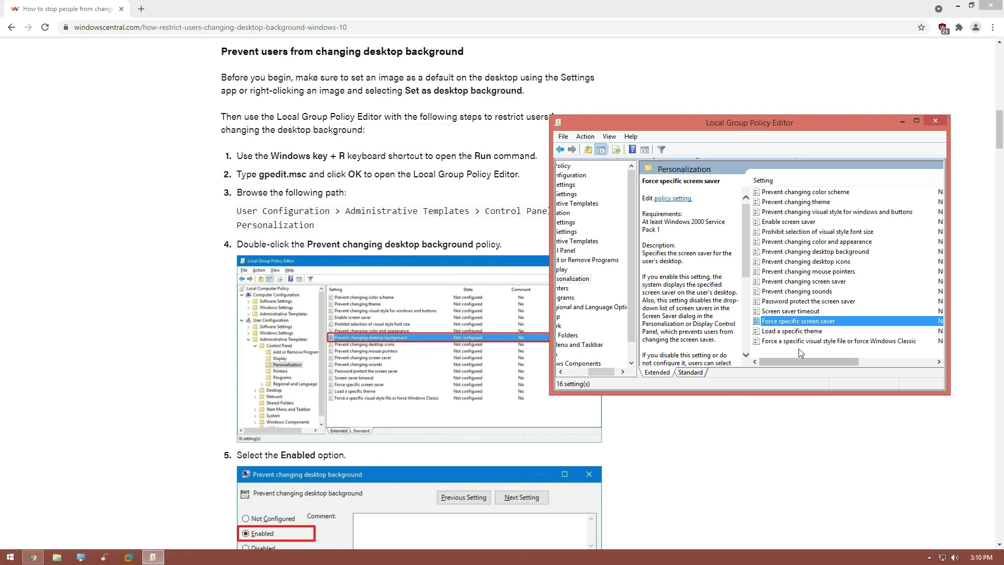
double_click(800, 331)
left_click(350, 341)
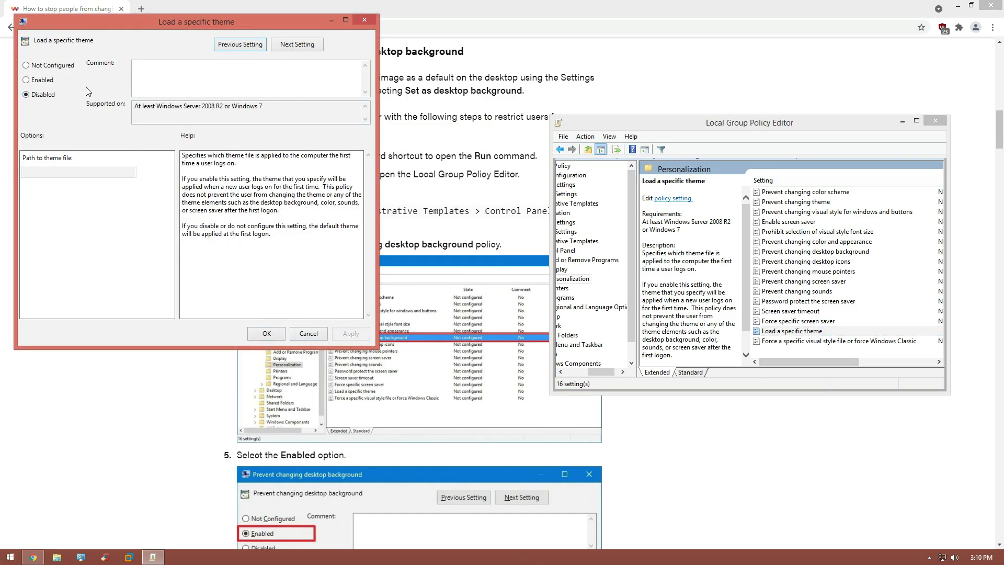
left_click(267, 334)
Step: Close the policy editor and open Personalization from the desktop
left_click(935, 121)
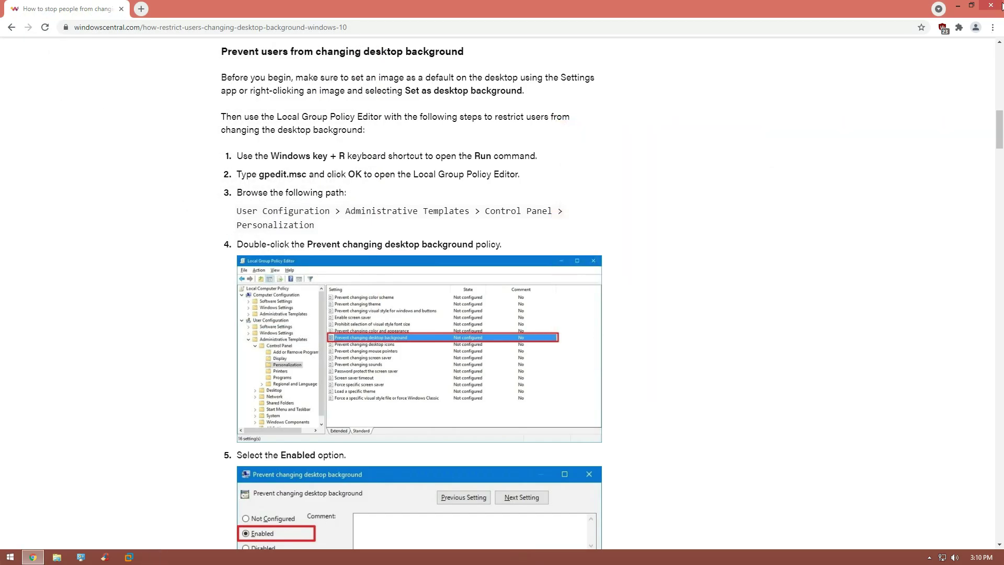
key("super+d")
right_click(544, 206)
left_click(576, 303)
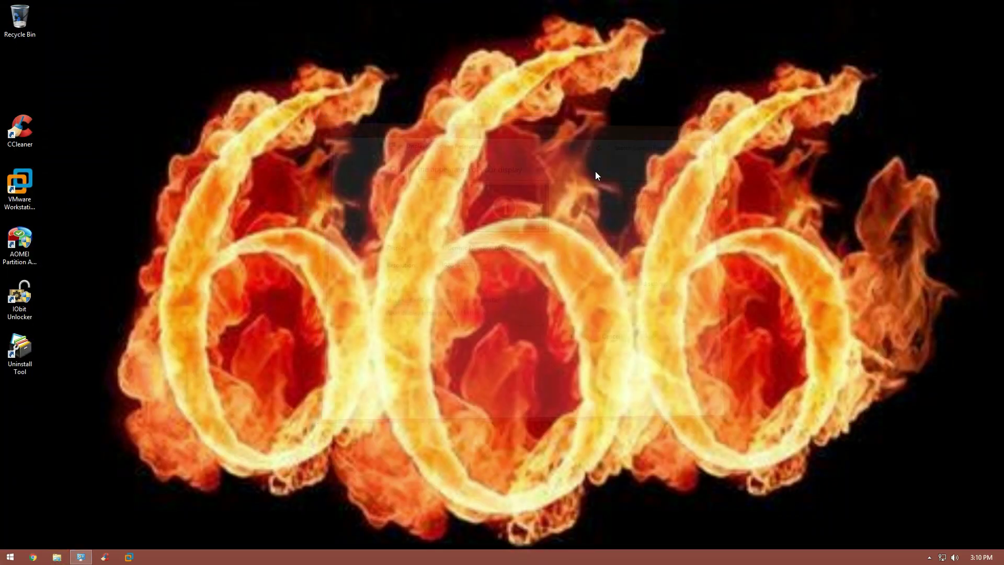
right_click(588, 173)
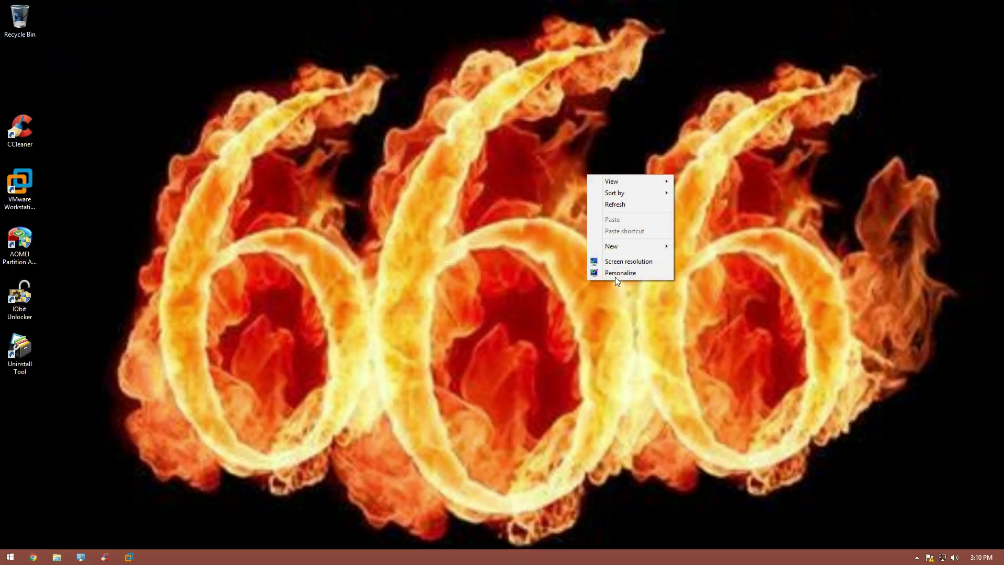
left_click(616, 274)
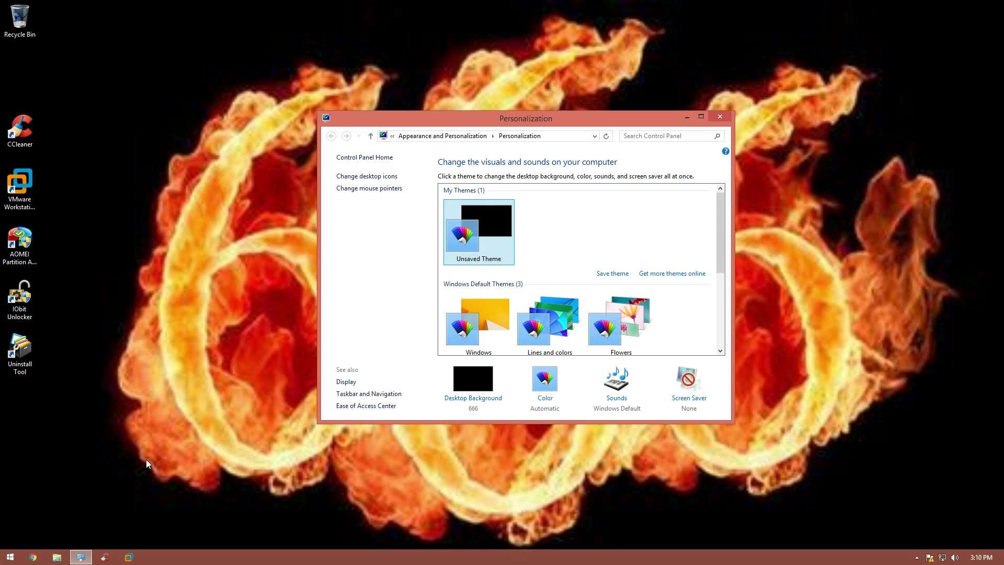
Step: Apply the Windows theme and save the green Windows Desktop Backgrounds picture as wallpaper
left_click(479, 324)
left_click(473, 381)
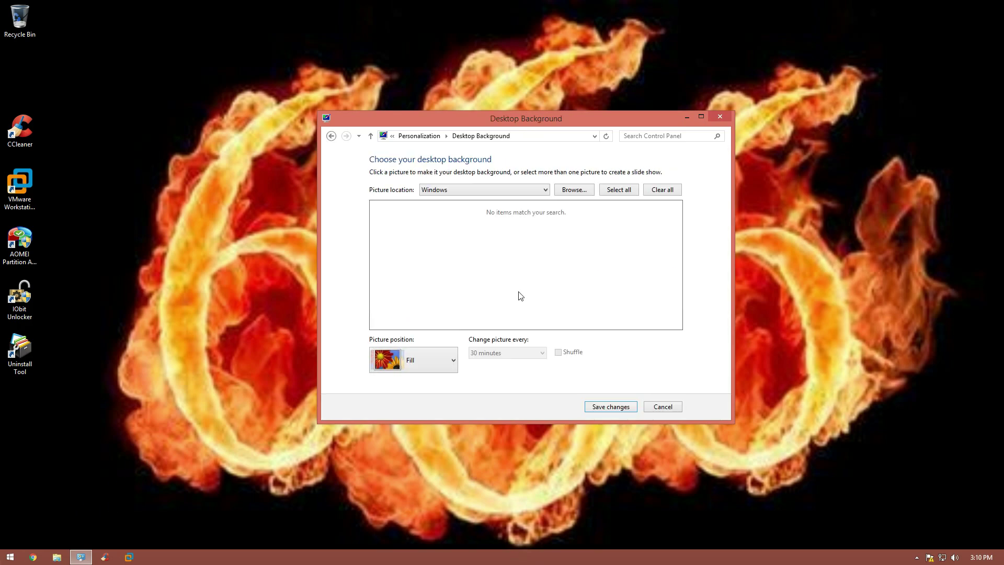
left_click(492, 190)
left_click(486, 200)
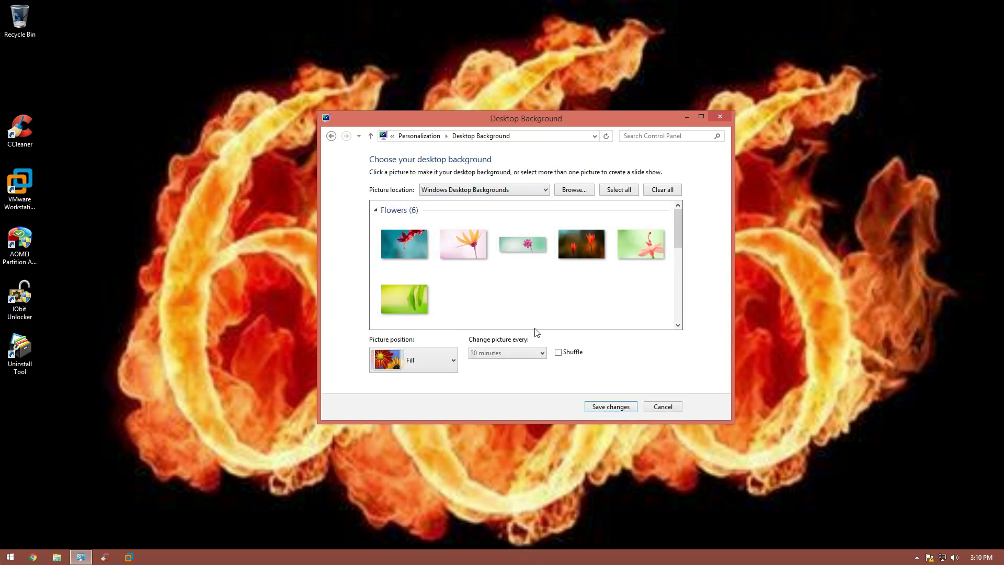
left_click(409, 310)
left_click(611, 406)
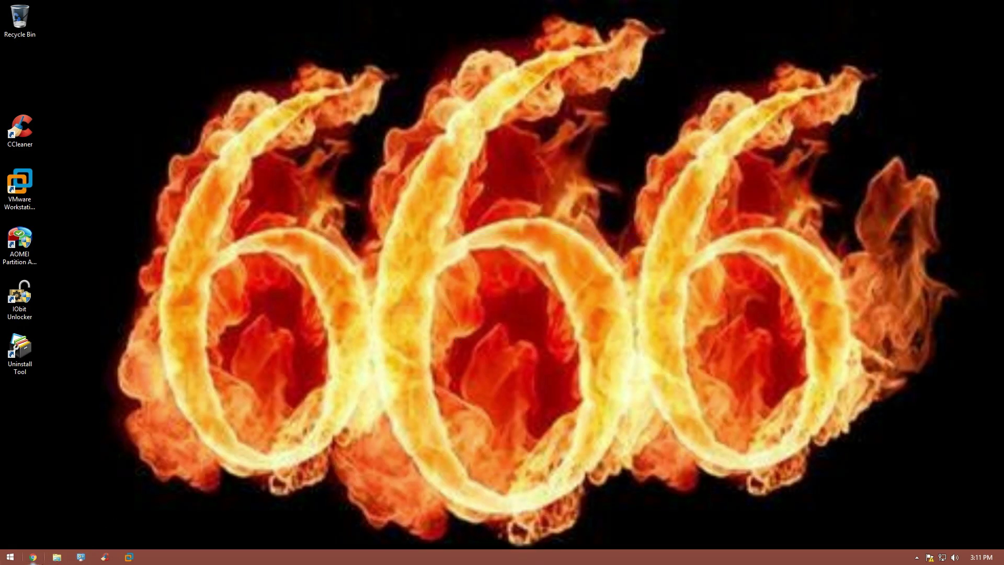
Step: Launch Chrome and type 'kms' into the address bar
key("super+1")
type("kms")
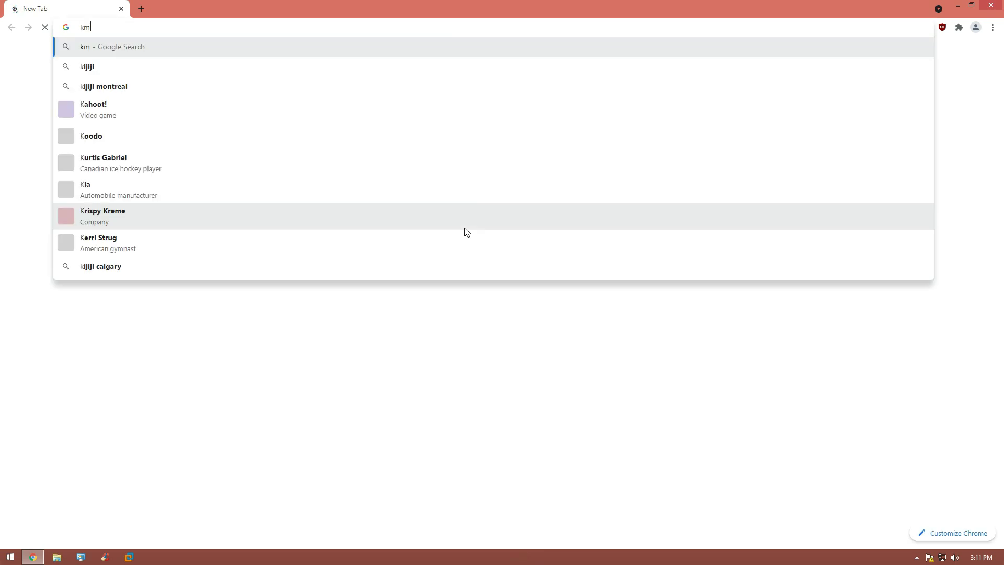
left_click(205, 468)
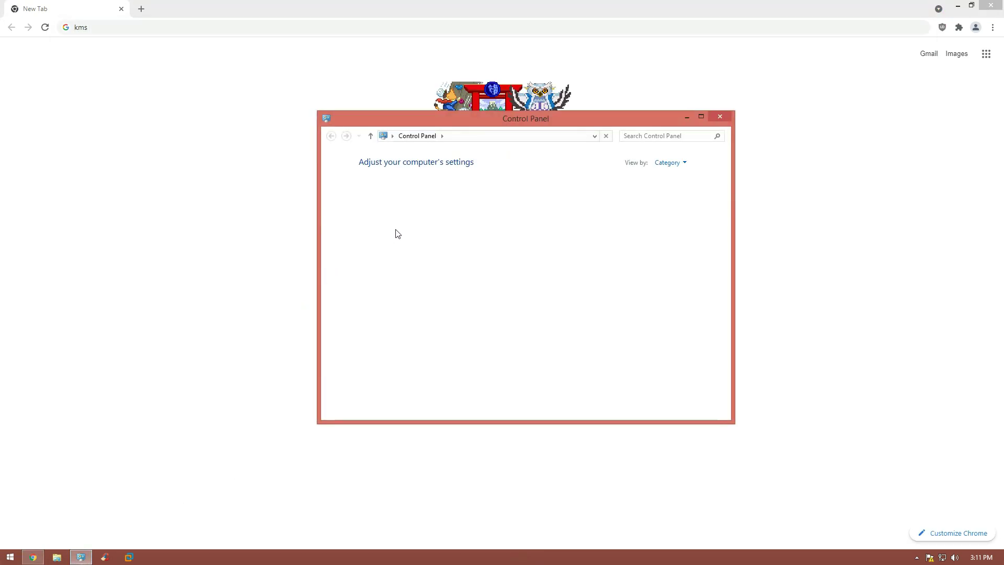
Step: Open the System information page from System and Security, then close it
left_click(397, 189)
left_click(468, 221)
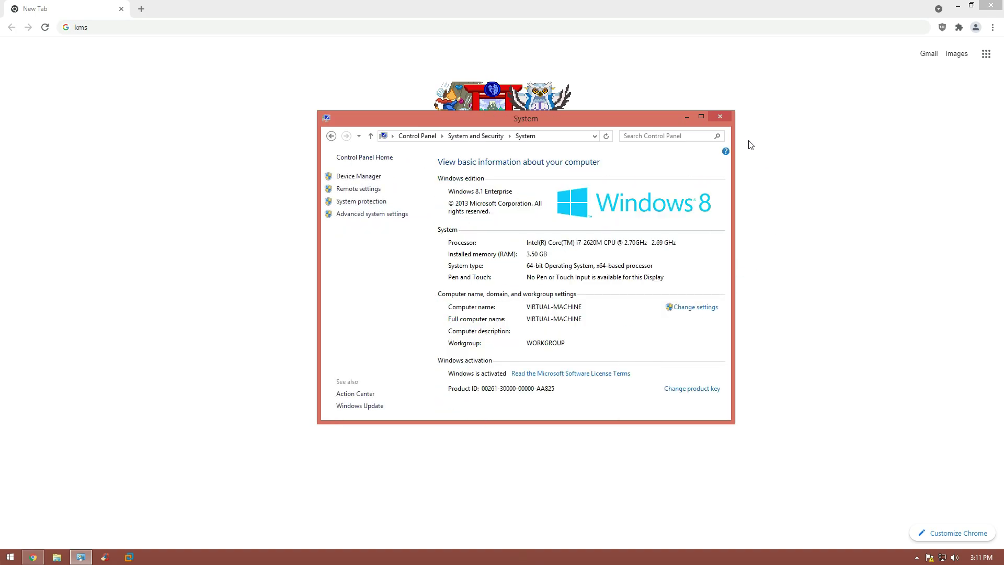
left_click(719, 117)
Step: Minimize Chrome, open PC settings from the Settings charm, then close it
left_click(957, 6)
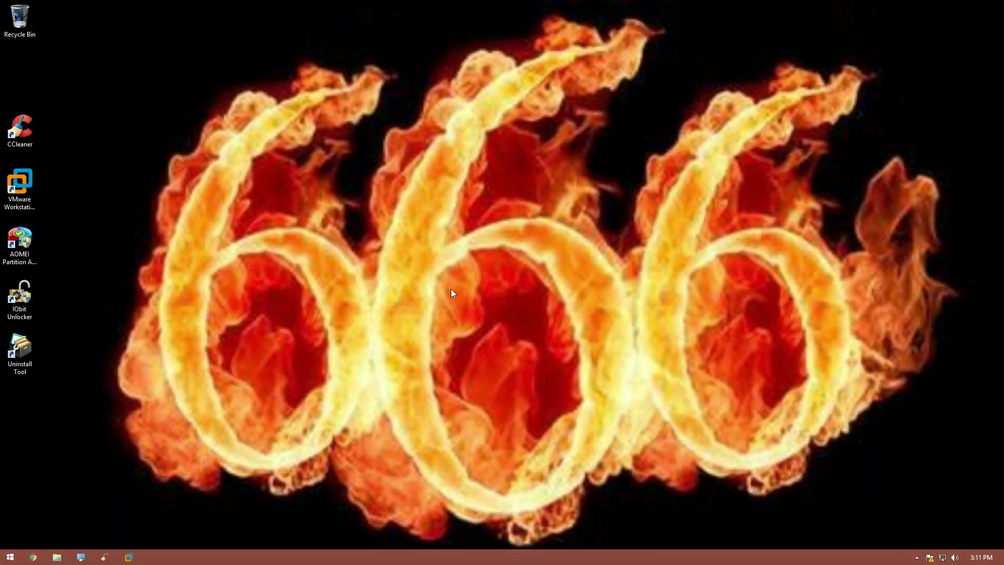
left_click_drag(215, 401, 661, 275)
key("super+i")
left_click(923, 538)
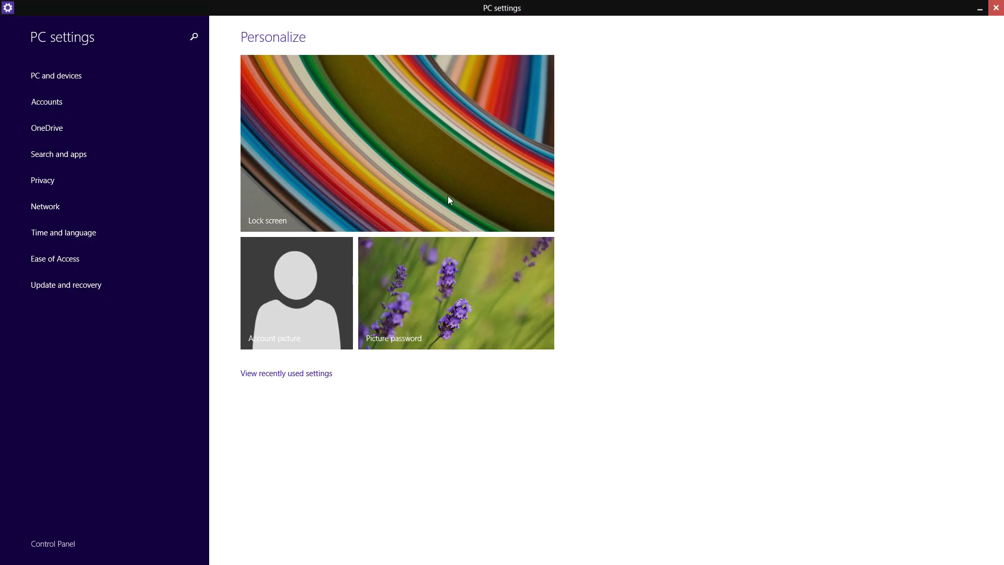
left_click(33, 557)
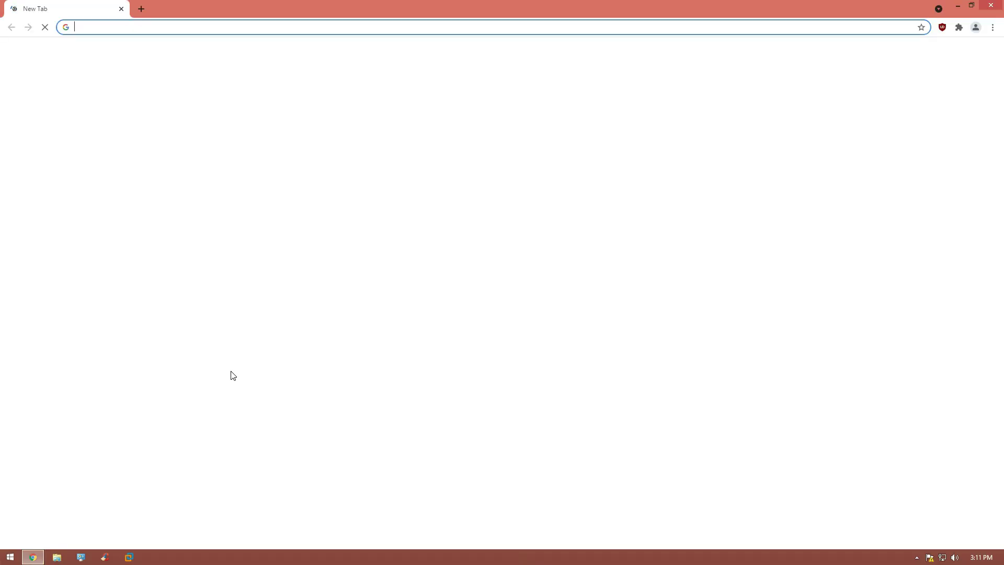
Step: Search 'kms spico download' and open getkmspico.com's first mirror for version 10.2.0
type("kms spico downloa")
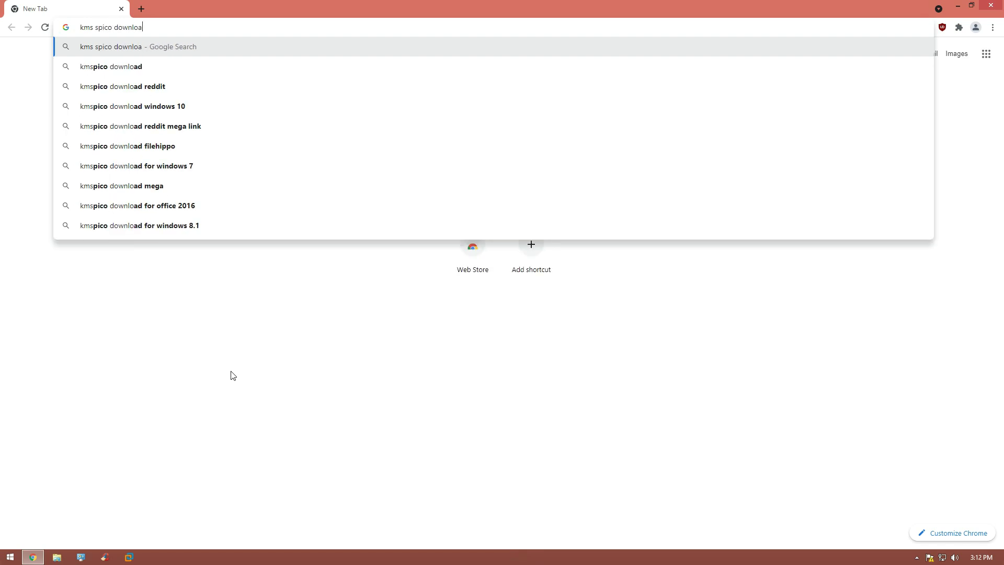
type("d")
key("Return")
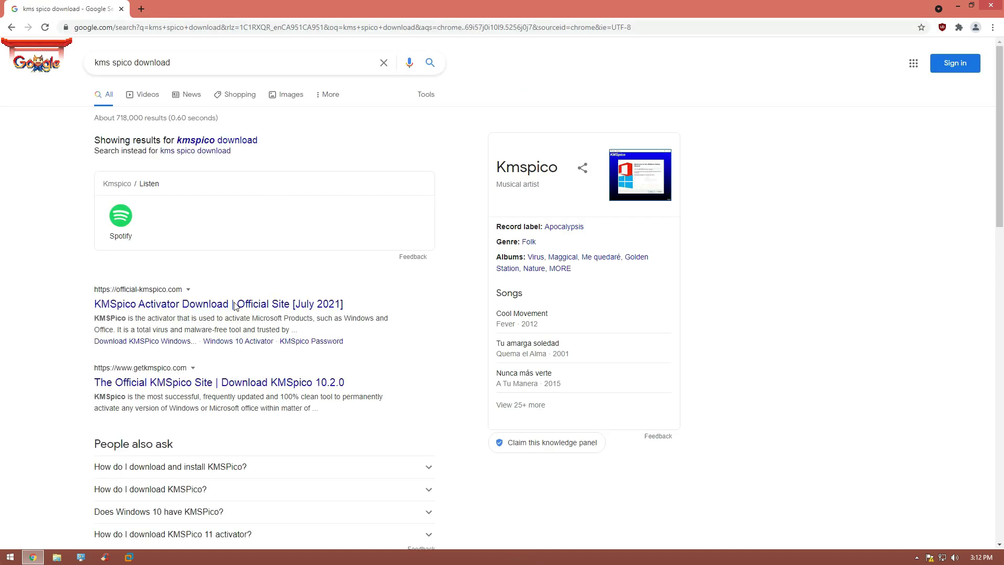
left_click(238, 381)
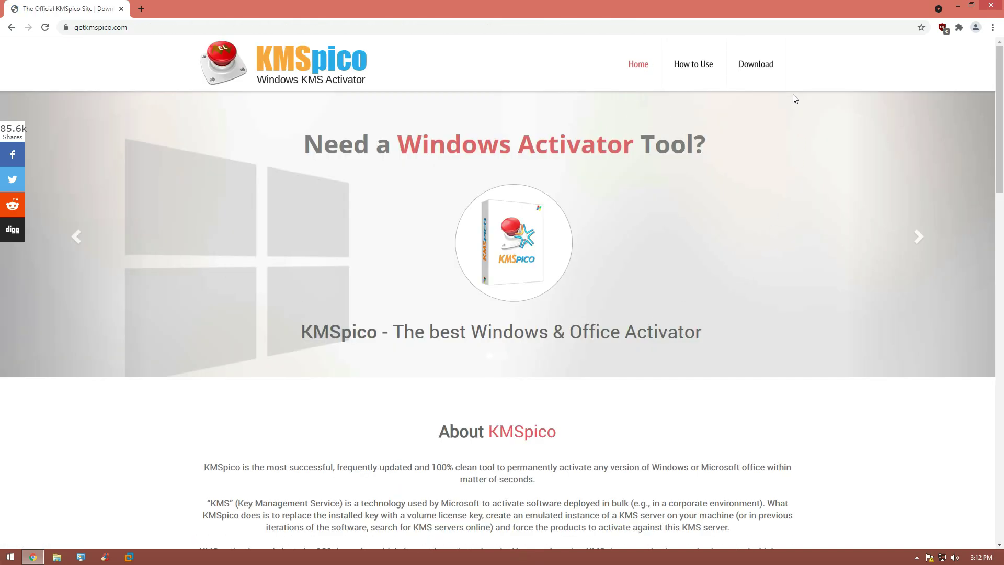
left_click(762, 76)
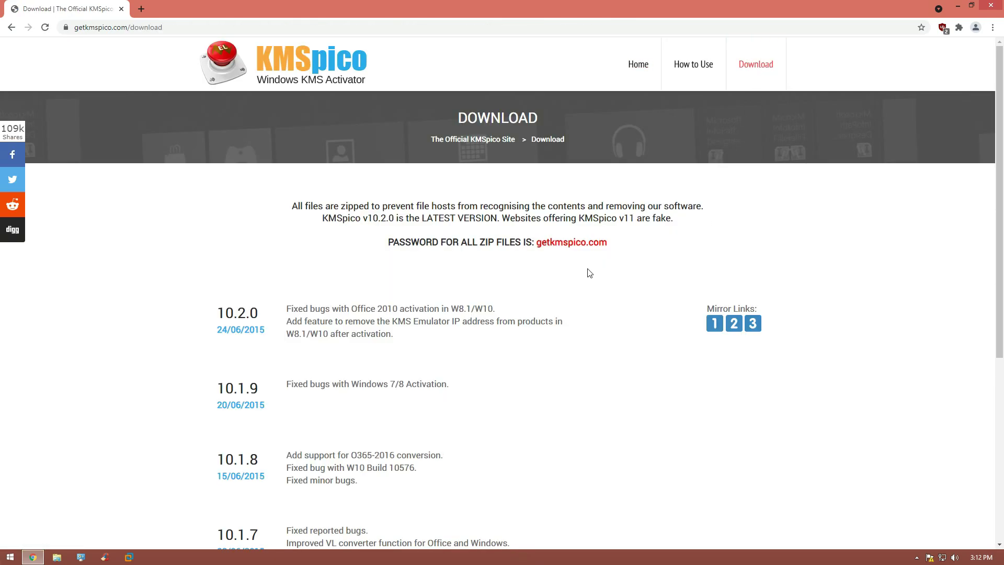
left_click(713, 324)
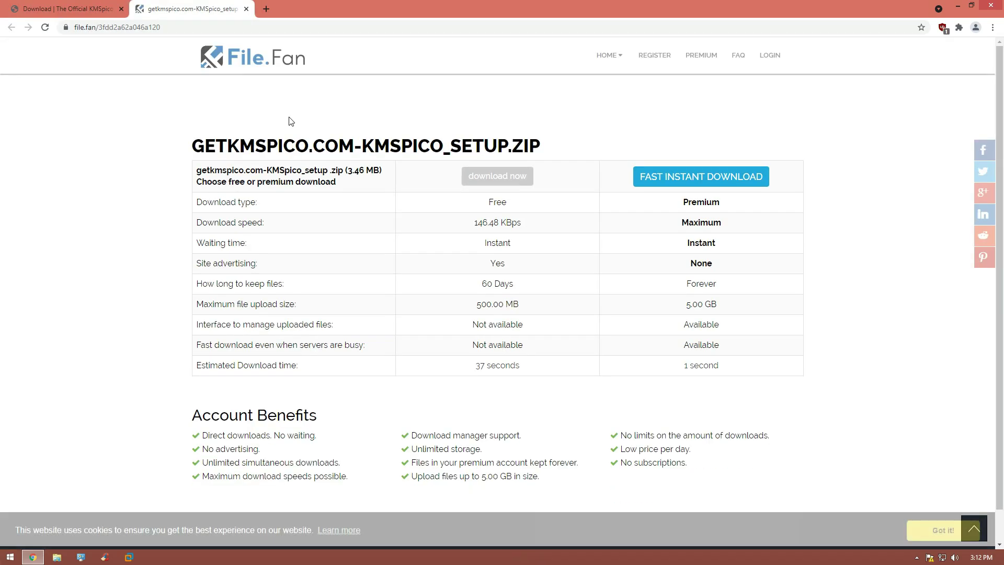
Step: Download the KMSpico setup zip after solving the taxi-image reCAPTCHA
left_click(496, 176)
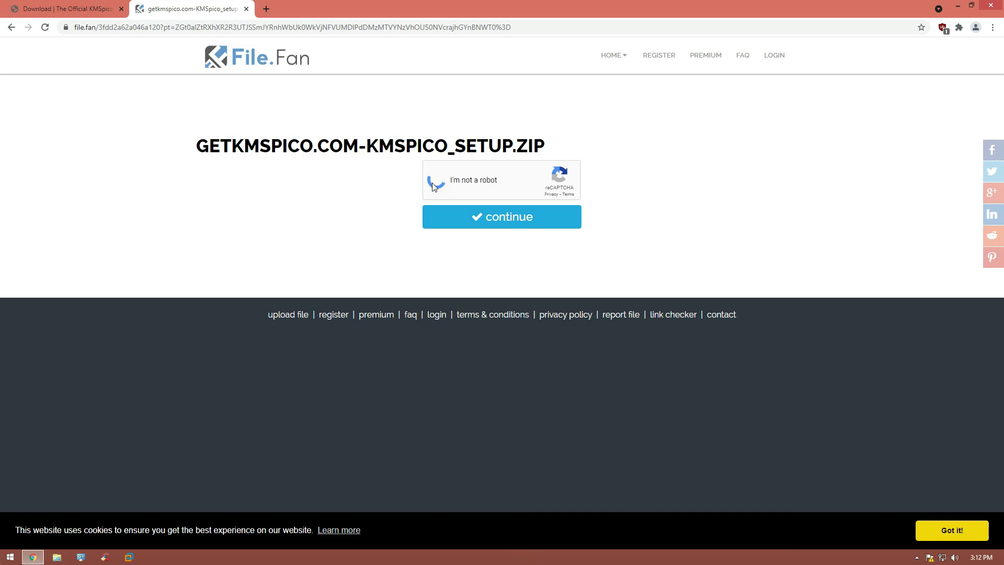
left_click(497, 275)
left_click(549, 277)
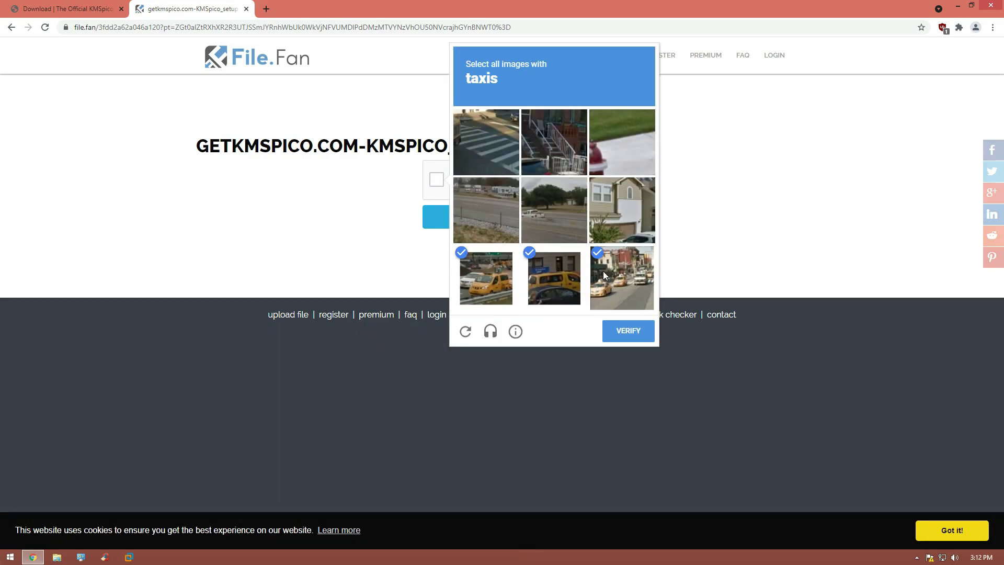
left_click(606, 274)
left_click(633, 329)
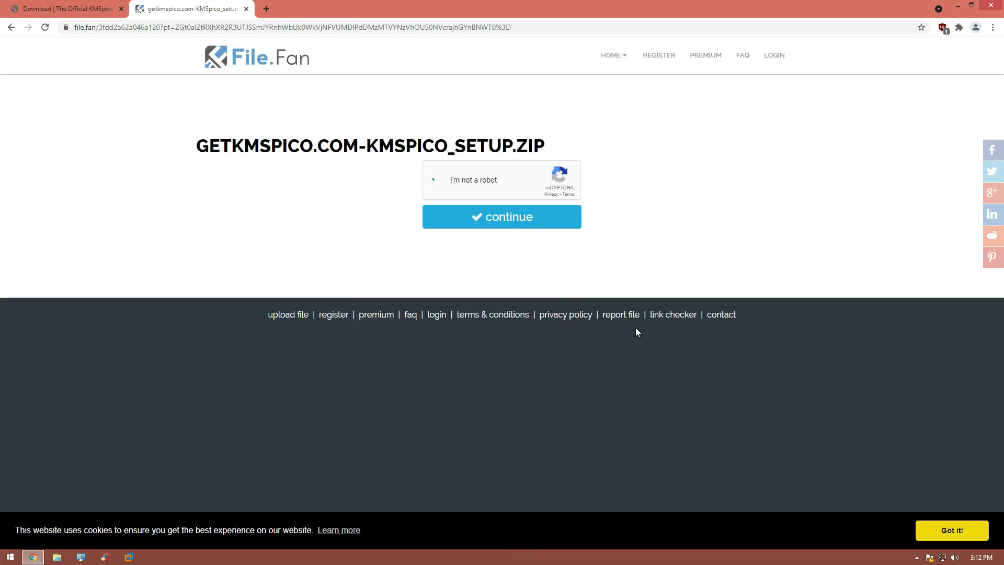
left_click(536, 221)
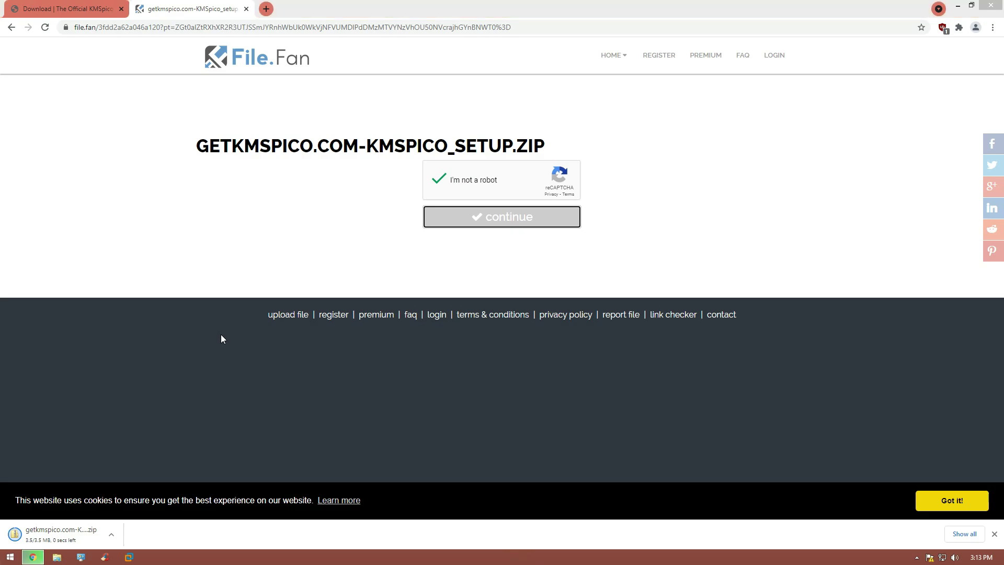
Step: Run regedit from the Run dialog
key("super+r")
type("regedit")
key("Return")
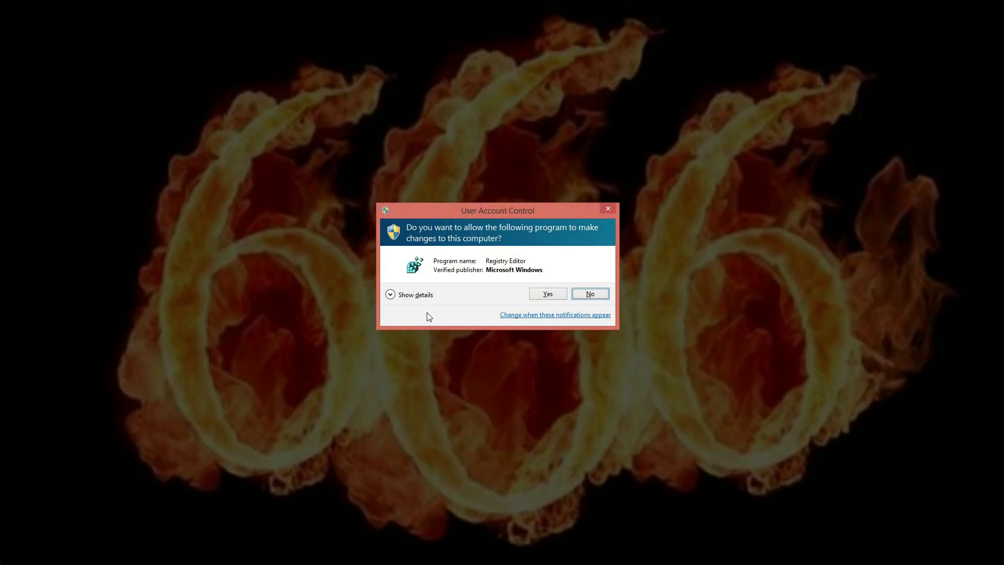
Step: Delete the Wallpaper value under HKEY_CURRENT_USER\Control Panel\Desktop in Registry Editor
left_click(545, 293)
left_click(350, 151)
left_click(363, 178)
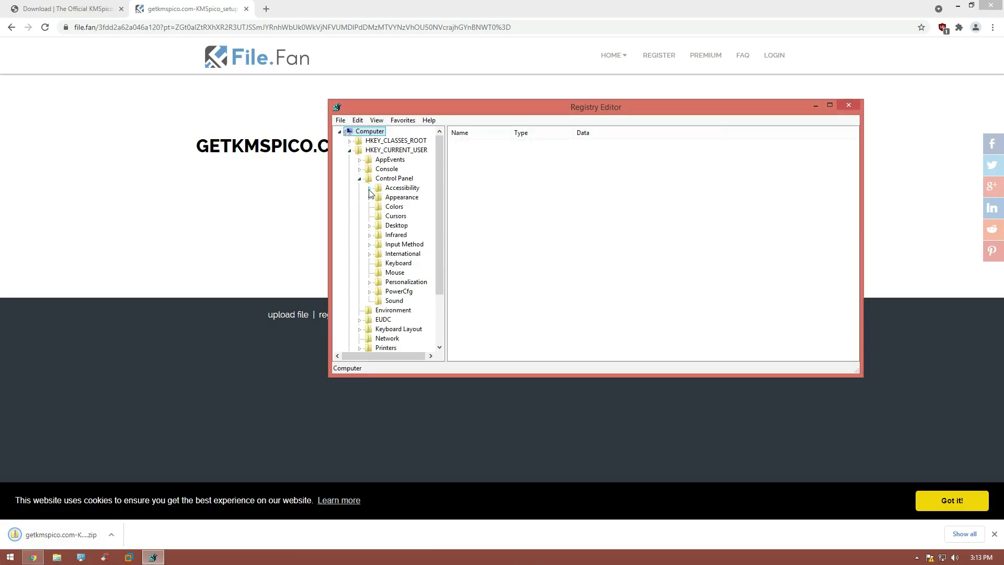
double_click(377, 226)
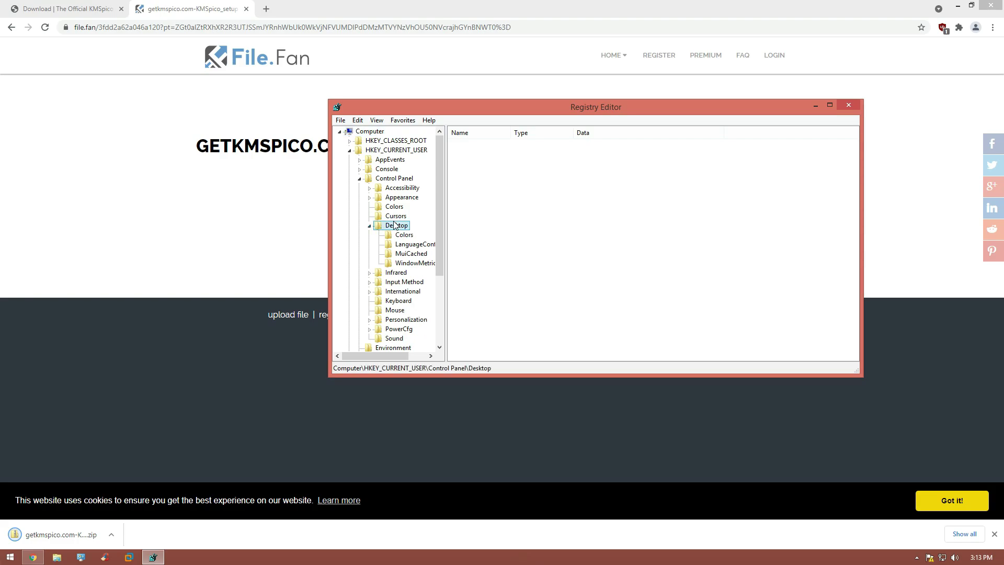
left_click_drag(860, 219, 858, 327)
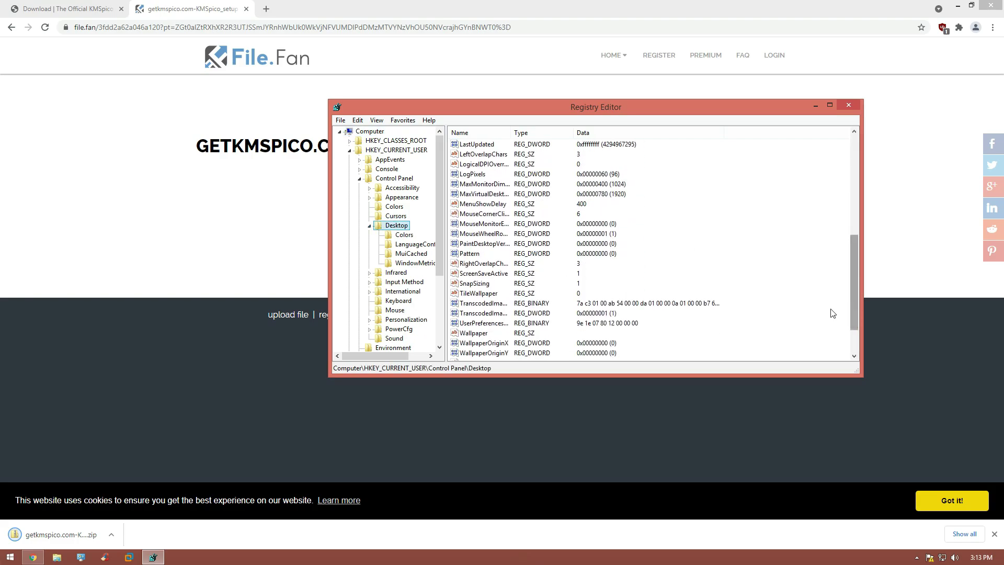
left_click(473, 333)
key("Delete")
key("Return")
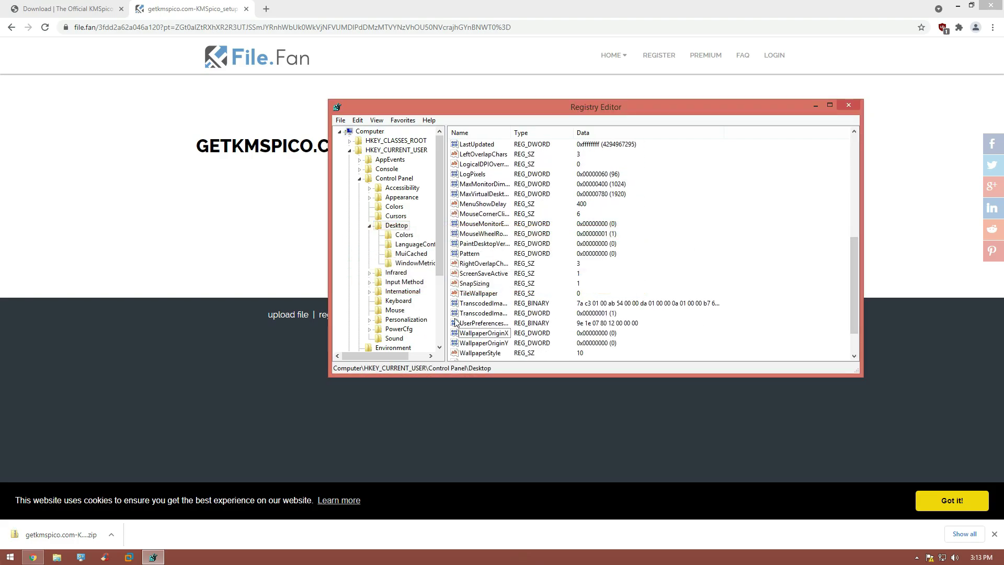
Step: Collapse the registry tree, close Registry Editor and minimize Chrome
left_click(356, 177)
key("Left")
key("Left")
key("Left")
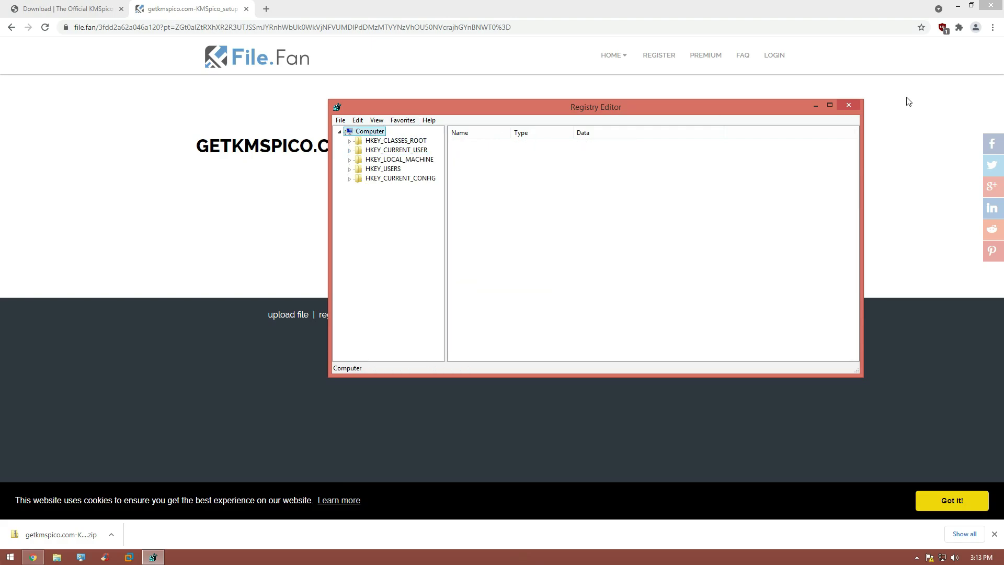
left_click(848, 105)
left_click(957, 5)
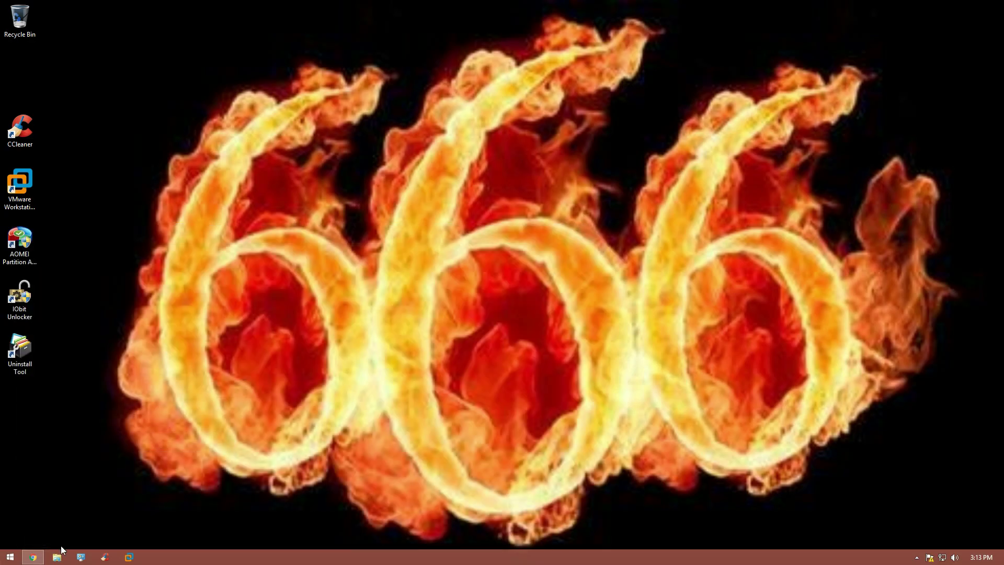
left_click(57, 557)
Step: Extract the KMSpico zip in Downloads with 7-Zip Extract Here, enter the archive password, and run KMSpico_setup
left_click(248, 184)
right_click(346, 173)
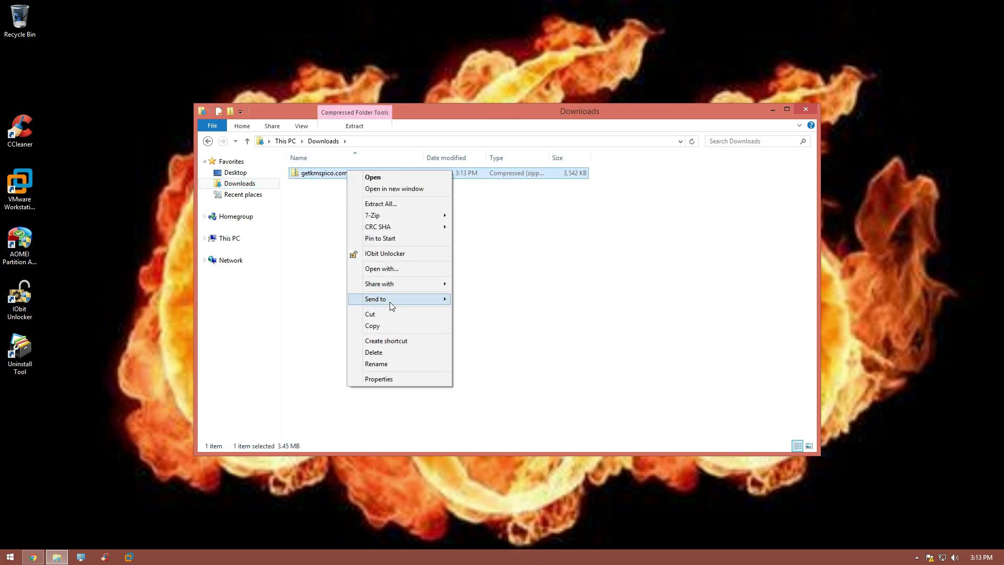
mouse_move(418, 215)
left_click(511, 251)
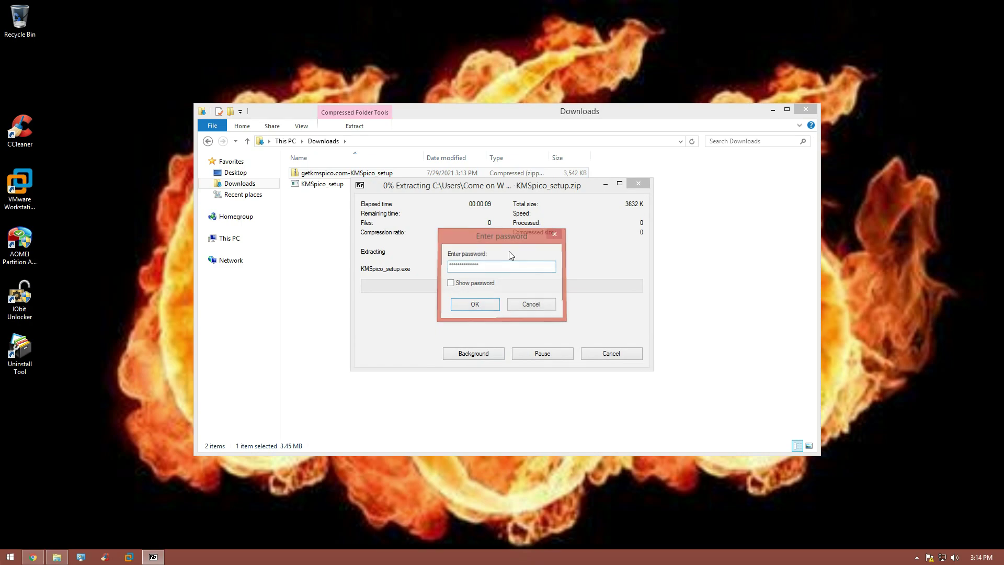
key("Return")
double_click(323, 186)
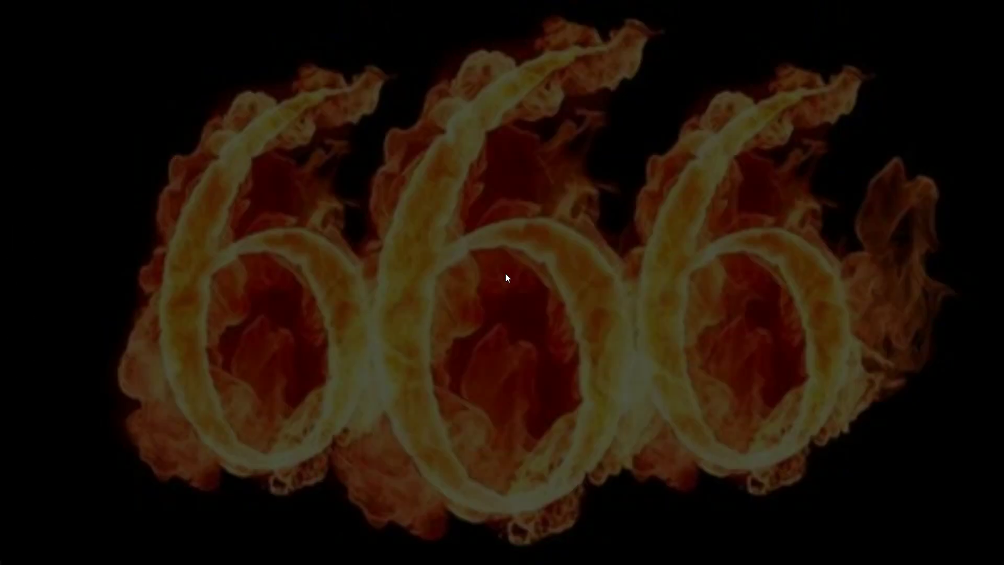
Step: Install KMSpico to the default location, accepting the license agreement
left_click(545, 297)
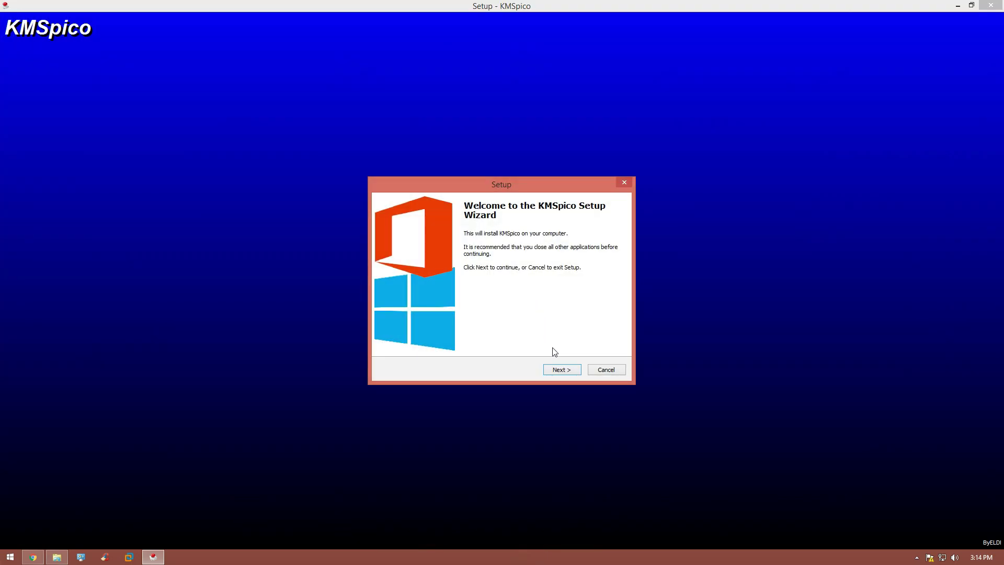
left_click(556, 368)
left_click(447, 339)
left_click(557, 371)
left_click(557, 372)
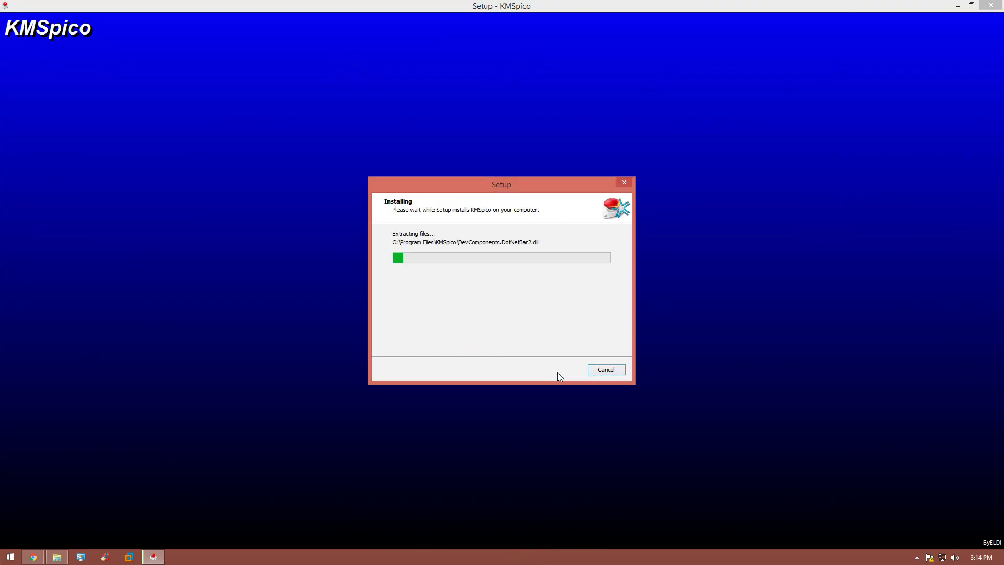
Step: Close Chrome and select both downloaded KMSpico files in Downloads
left_click(33, 557)
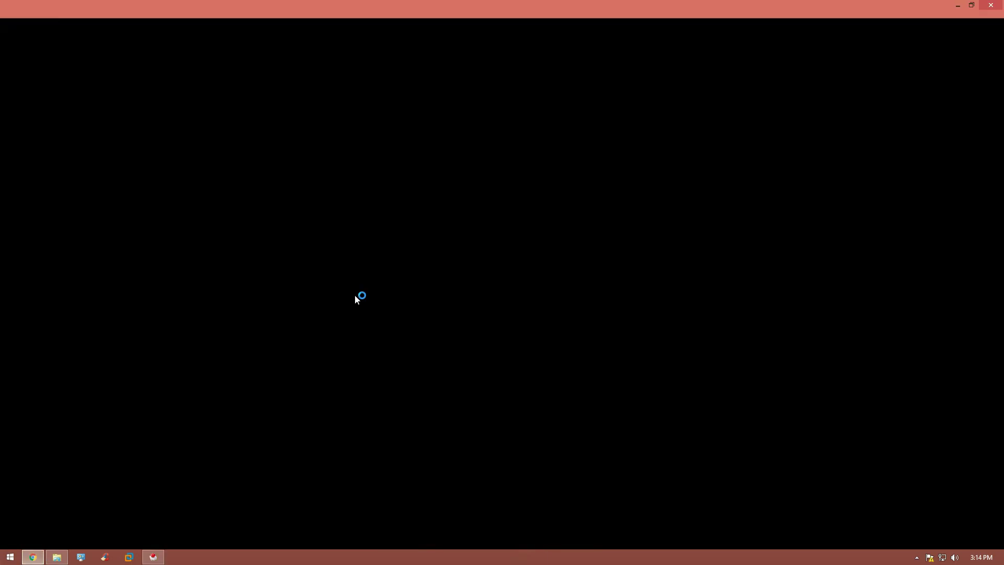
left_click(990, 6)
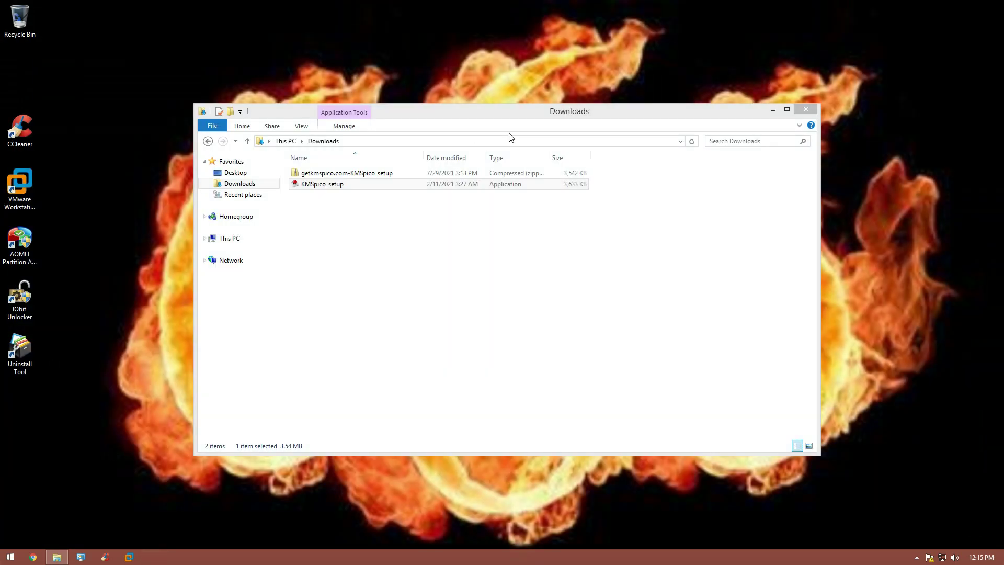
left_click_drag(657, 196, 381, 171)
Step: Permanently delete the selected KMSpico zip and installer and close Downloads
key("shift+Delete")
key("Return")
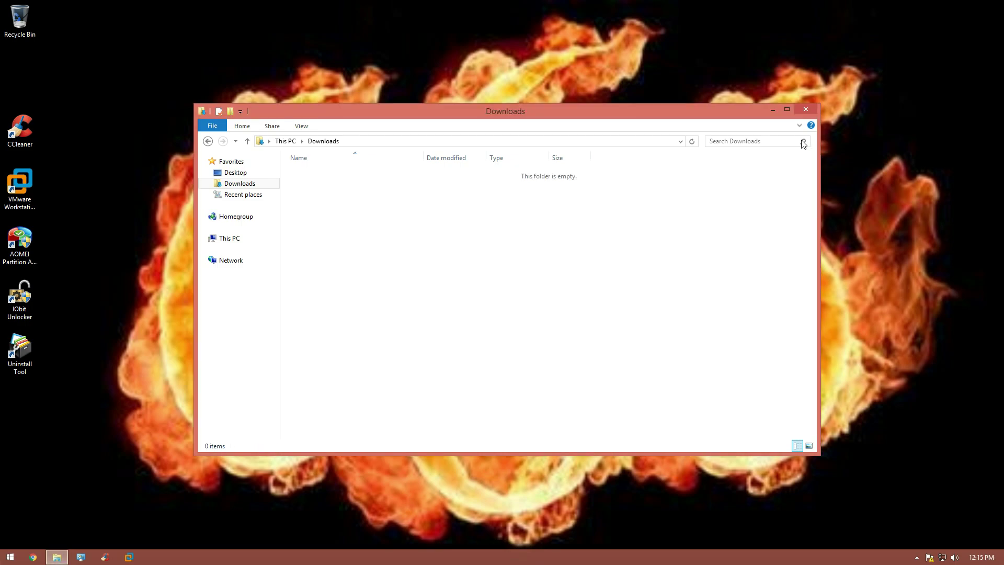
left_click(806, 109)
Step: Launch KMSpico from All Programs and run its Windows activation
left_click(10, 557)
left_click(42, 513)
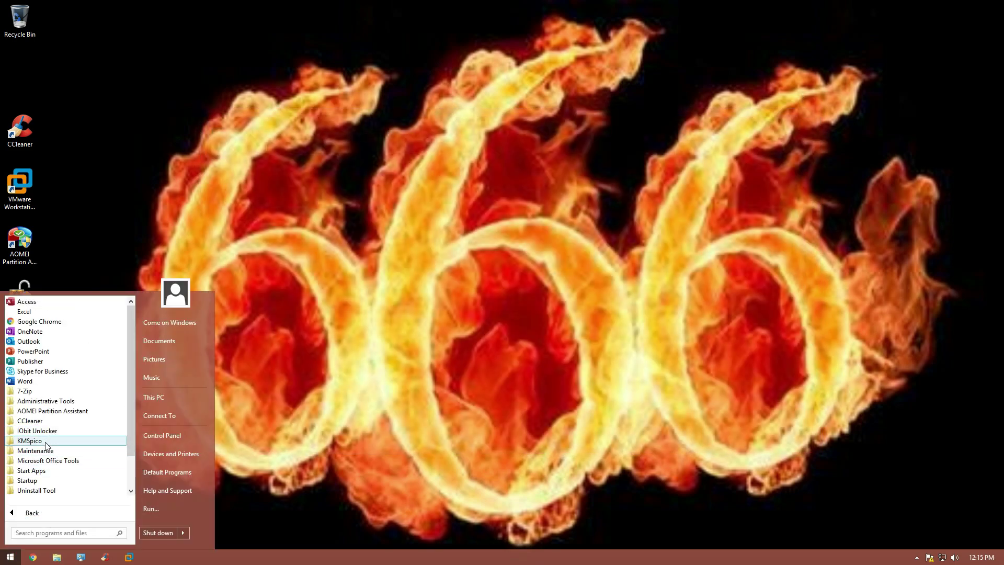
left_click(45, 443)
left_click(32, 460)
left_click(537, 297)
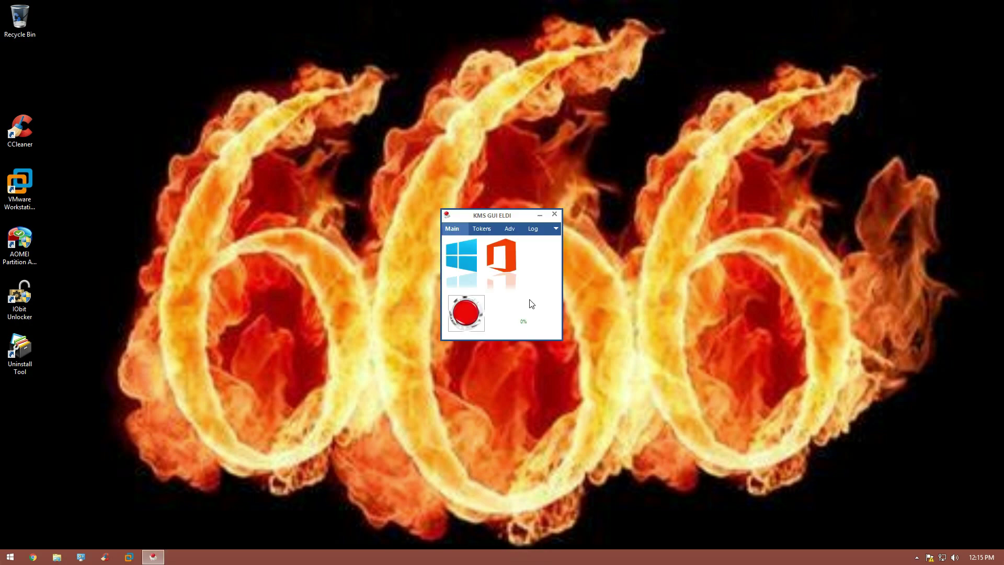
left_click(452, 302)
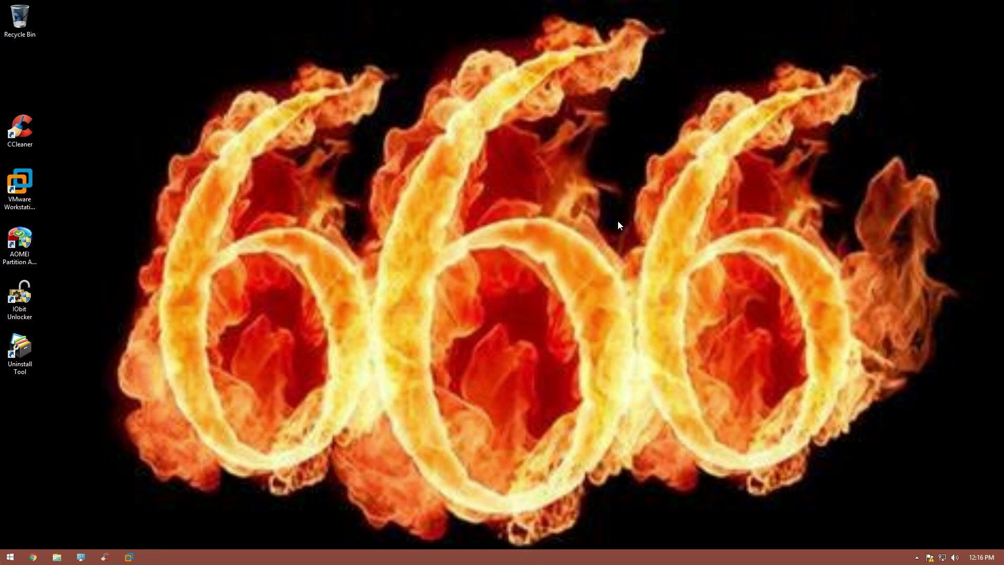
Step: Uninstall KMSpico with Uninstall Tool and delete all its leftover traces
double_click(26, 349)
left_click(348, 233)
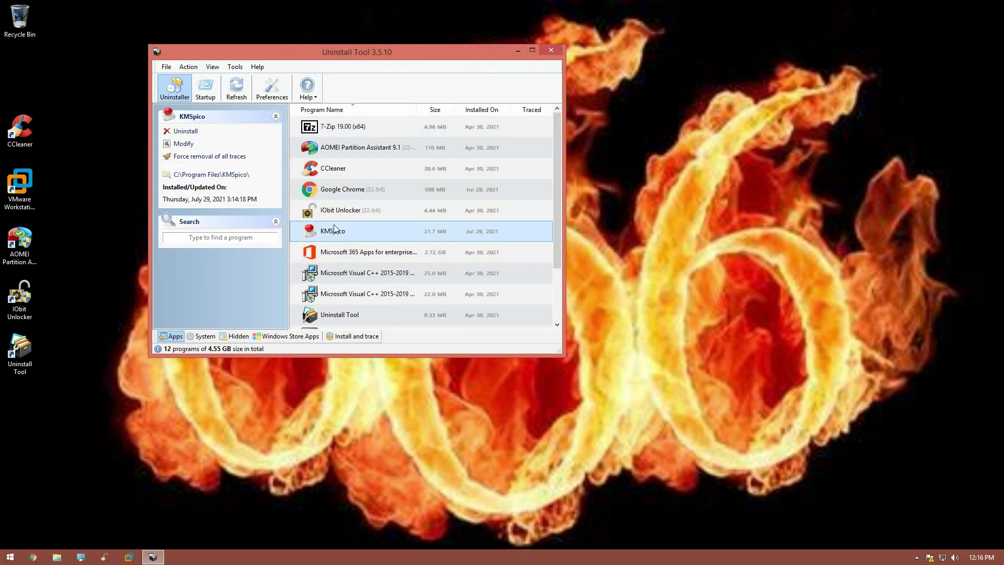
left_click(193, 133)
left_click(557, 317)
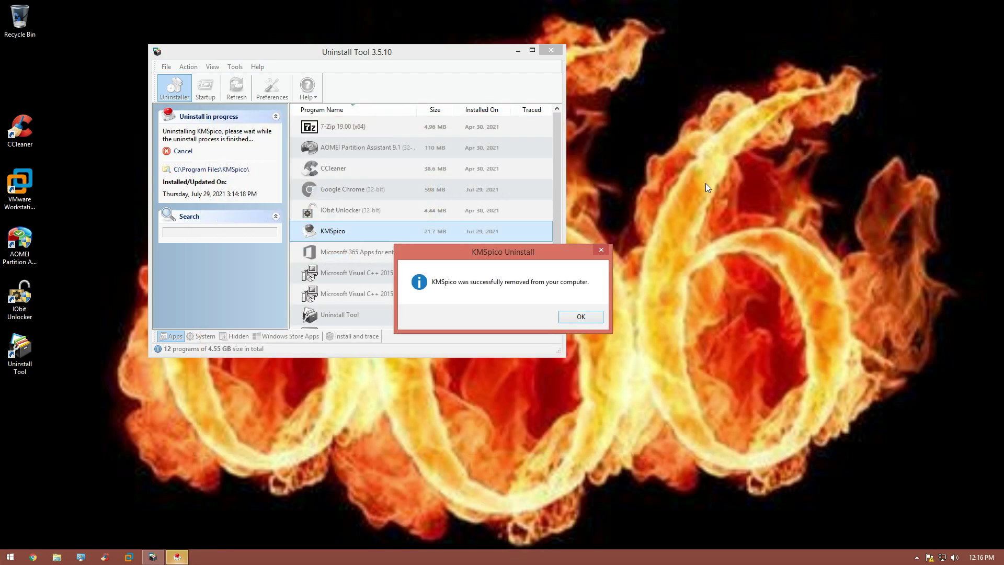
left_click(574, 316)
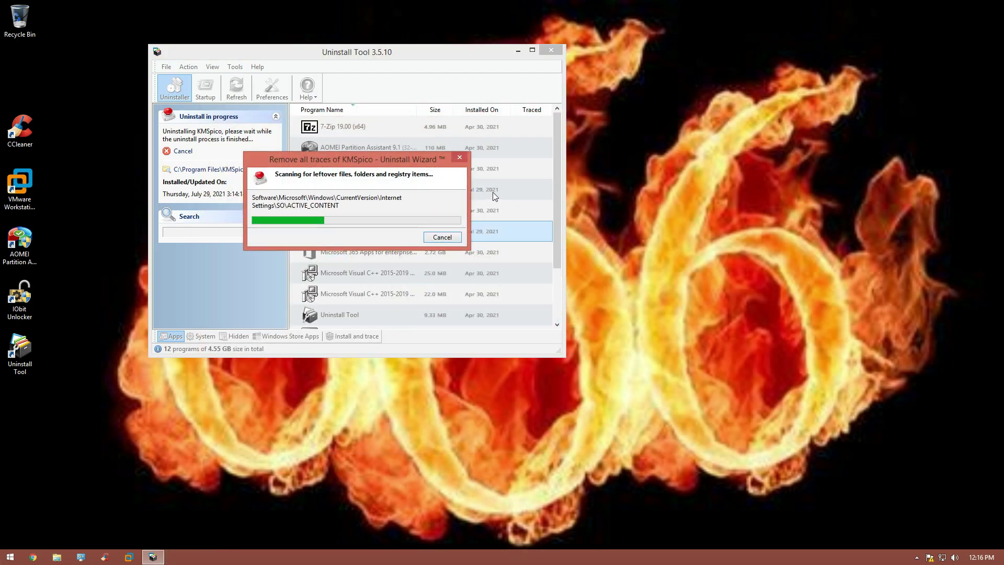
left_click(402, 237)
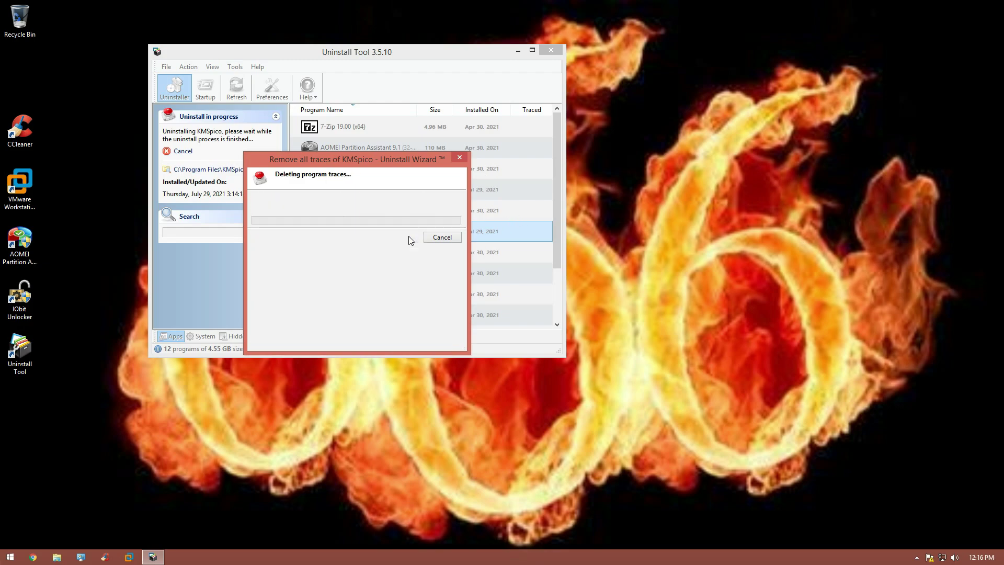
left_click(450, 237)
Step: Close Uninstall Tool and bring up the Start menu's power choices
left_click(549, 51)
left_click(10, 556)
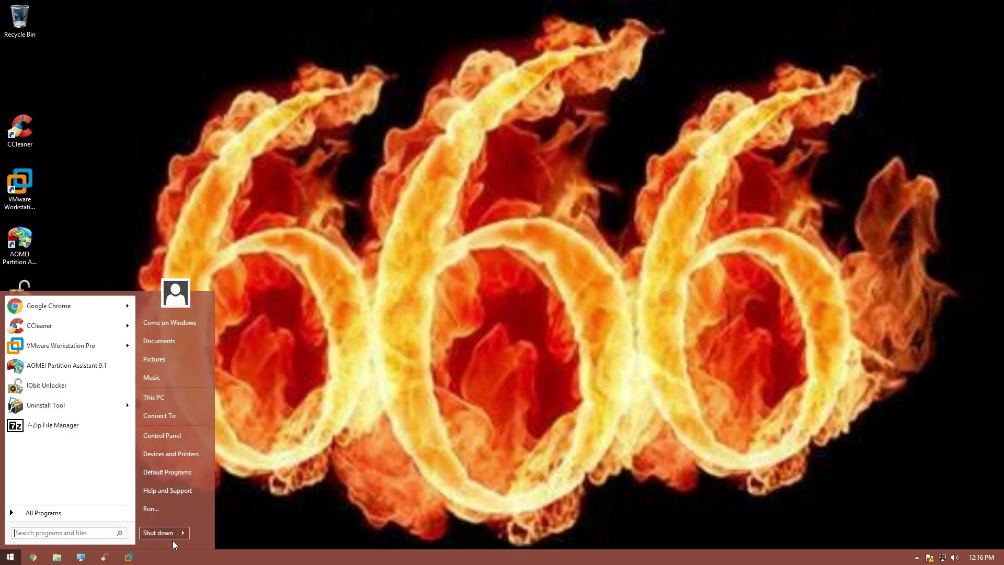
left_click(187, 541)
Step: Restart, sign back in to the administrator account with its password, and open Personalize
left_click(212, 531)
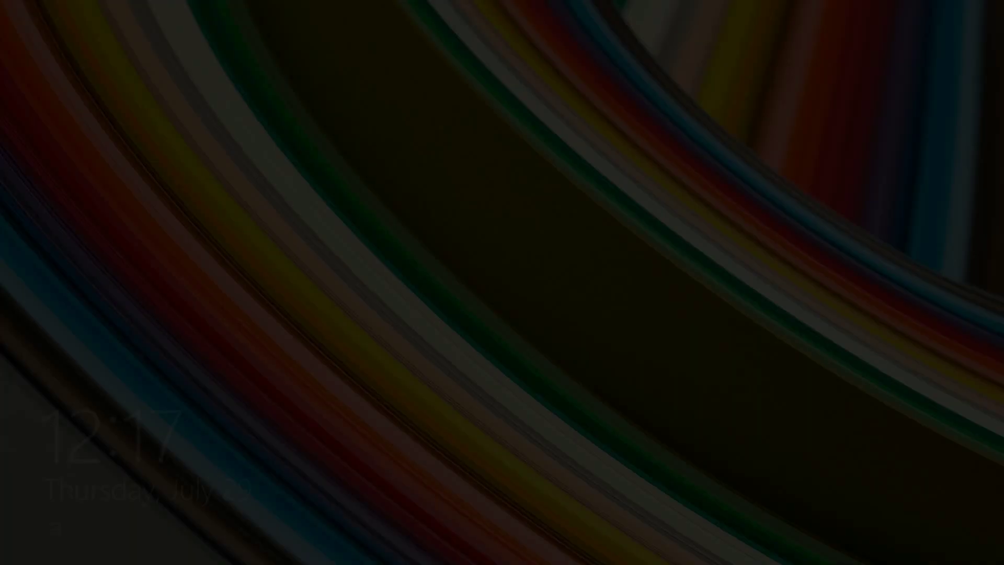
key("space")
type("p")
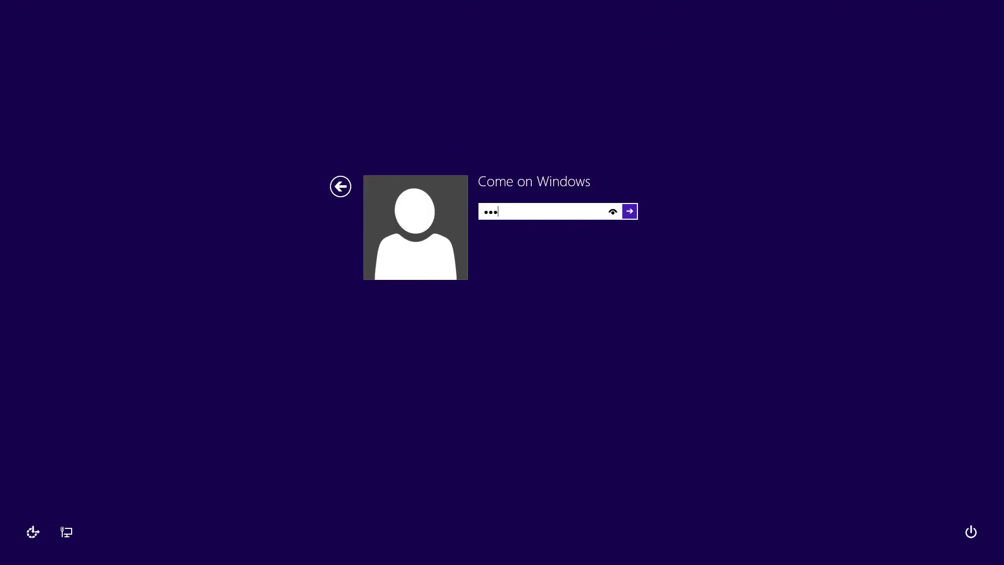
key("Return")
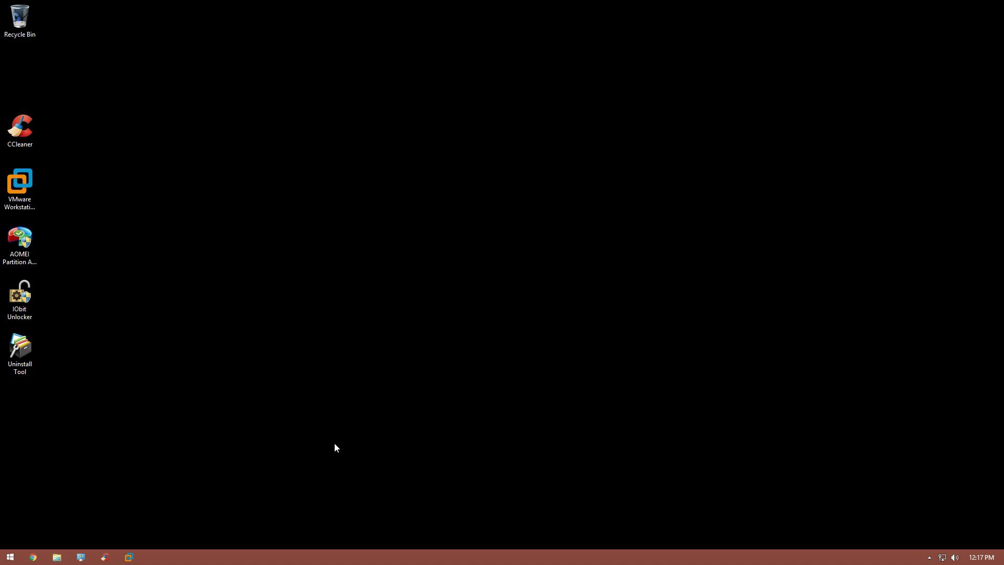
right_click(429, 186)
left_click(466, 285)
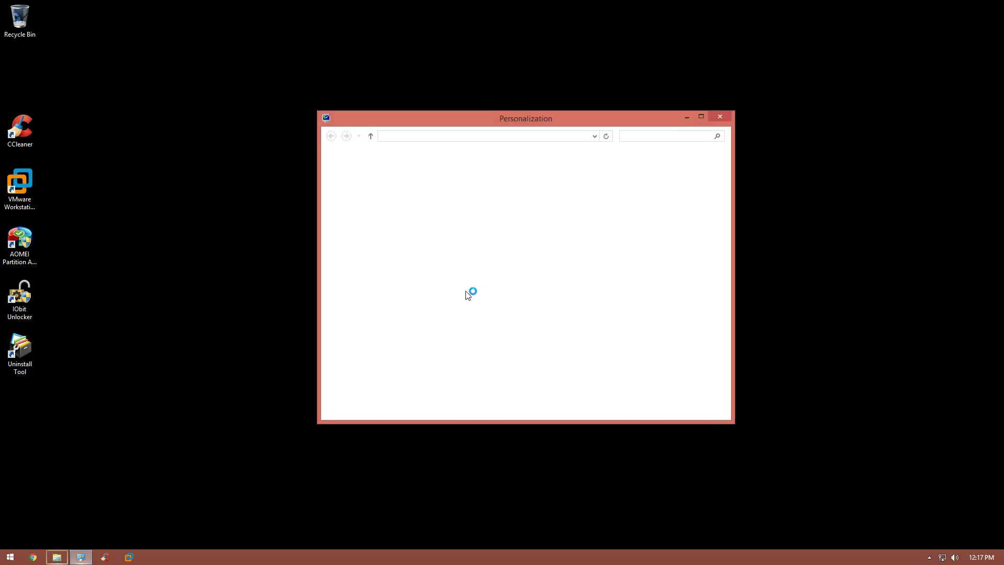
Step: Set the green leaf from Windows Desktop Backgrounds as wallpaper, save, and close Personalization
left_click(494, 399)
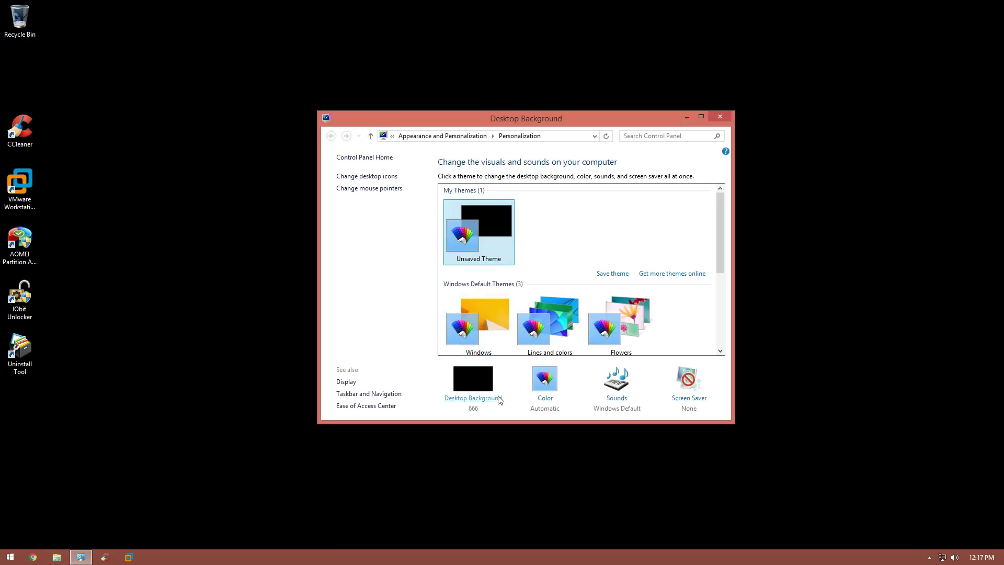
left_click(453, 195)
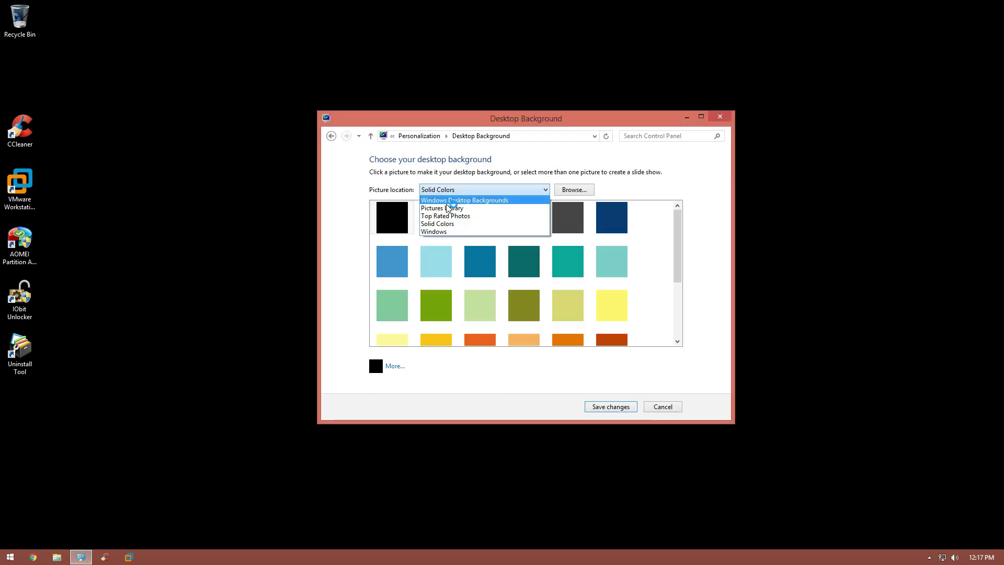
left_click(461, 200)
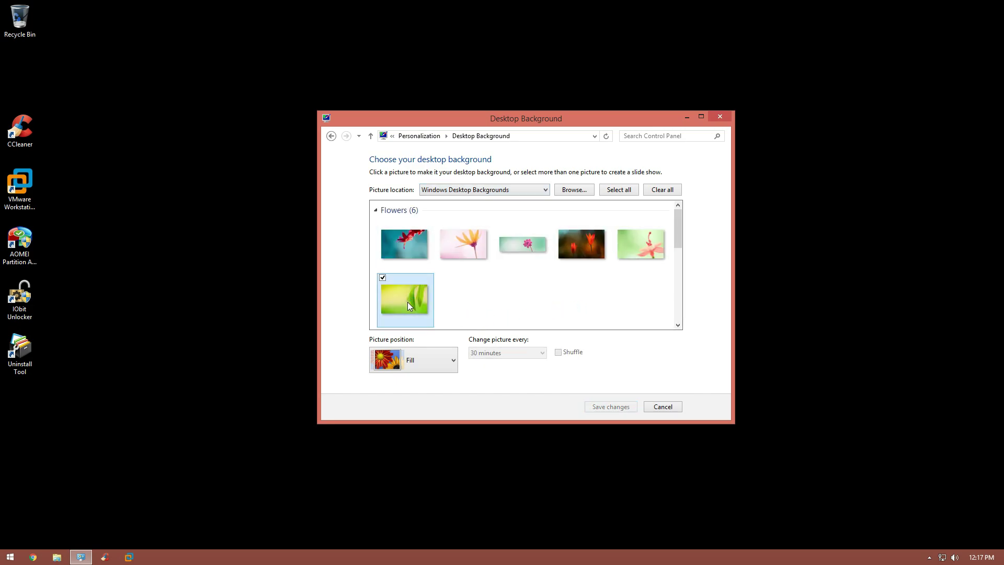
left_click(625, 406)
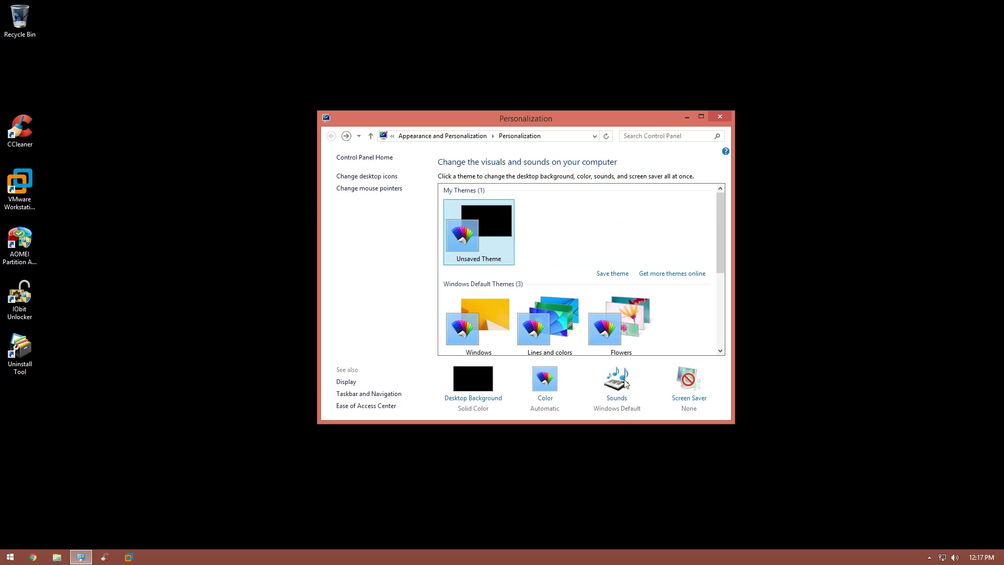
left_click(730, 116)
Step: Sign out of the administrator account and sign in on the User tile
left_click(10, 556)
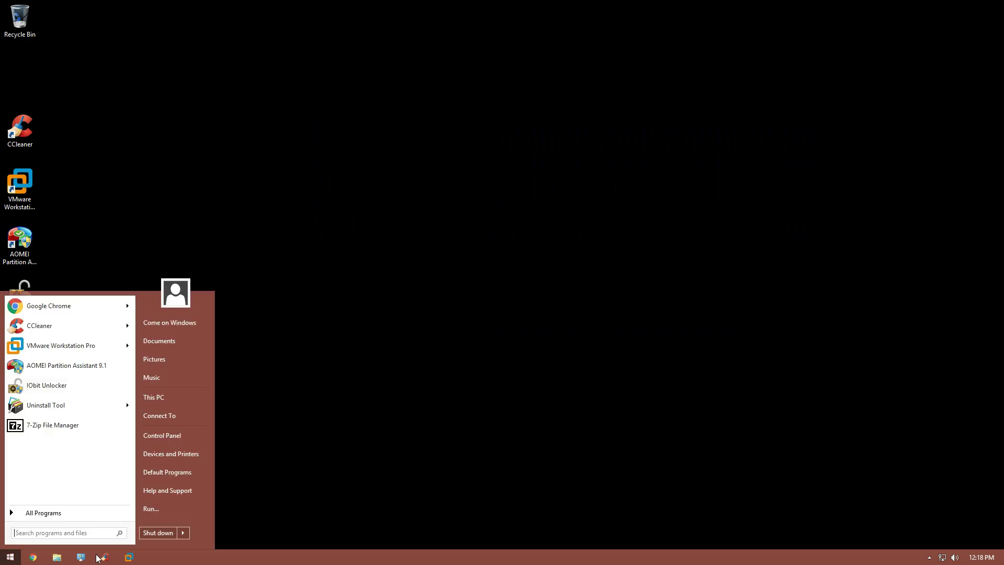
left_click(182, 531)
left_click(227, 487)
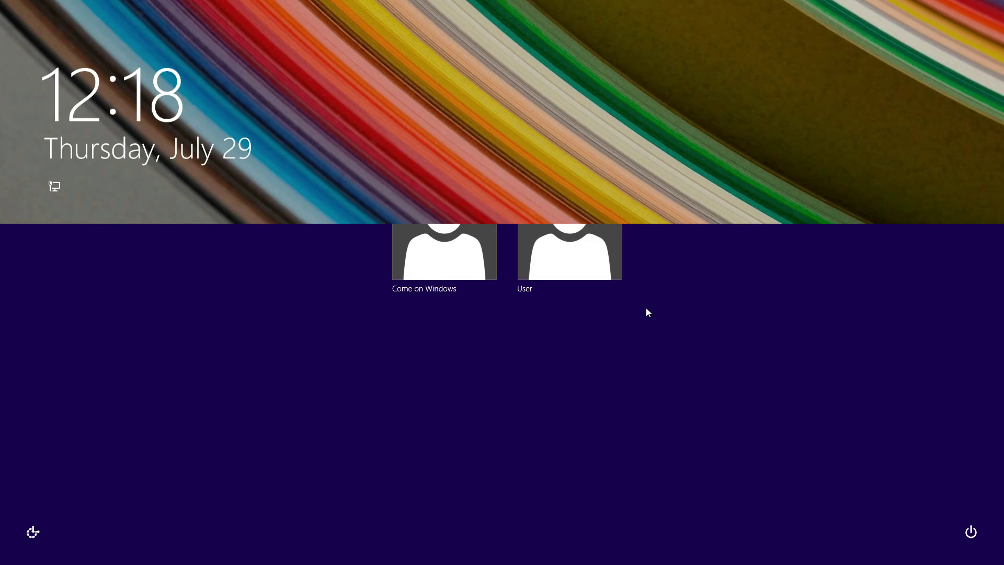
left_click(570, 253)
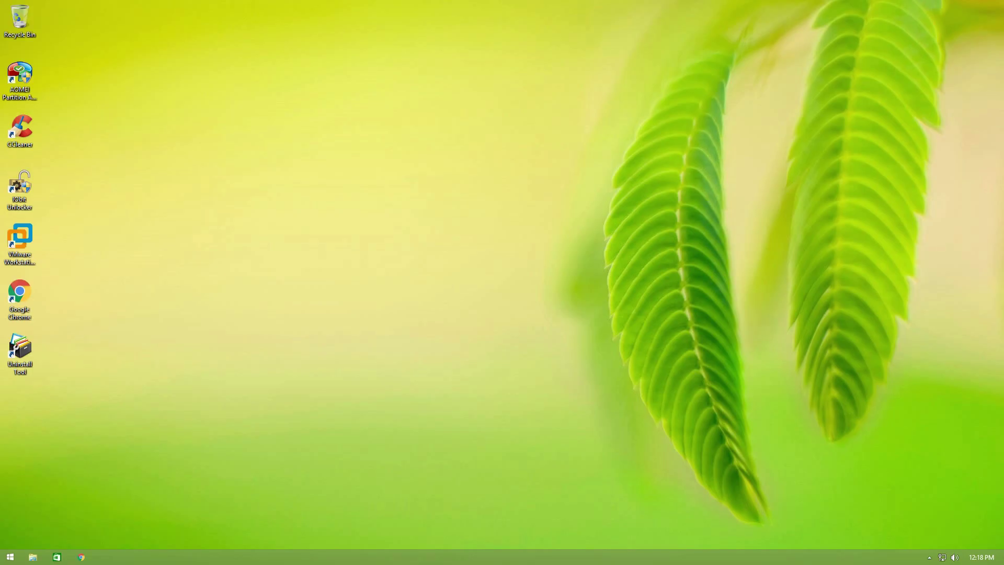
key("super+i")
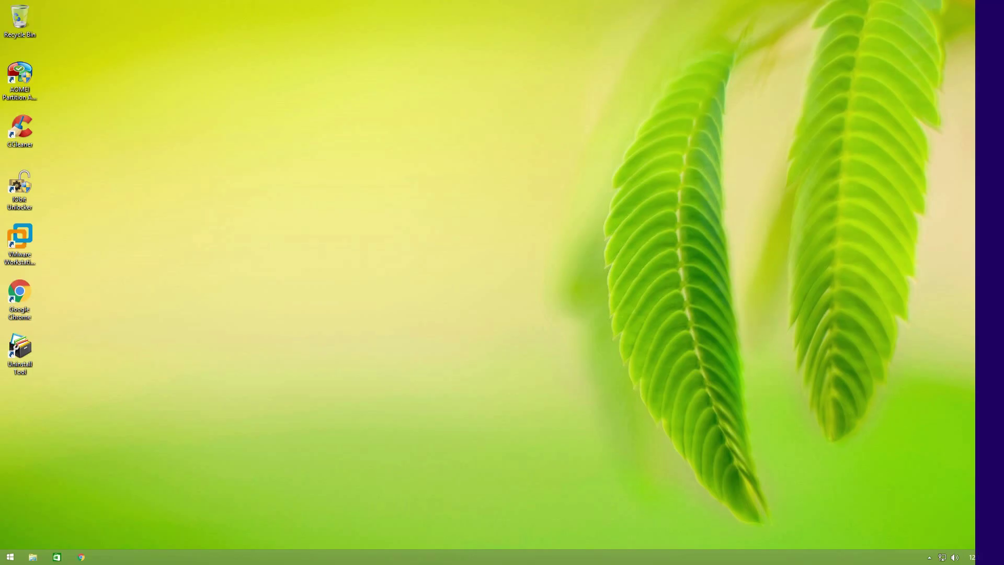
Step: Remove the administrator account and its data under PC settings > Accounts > Other accounts
left_click(950, 537)
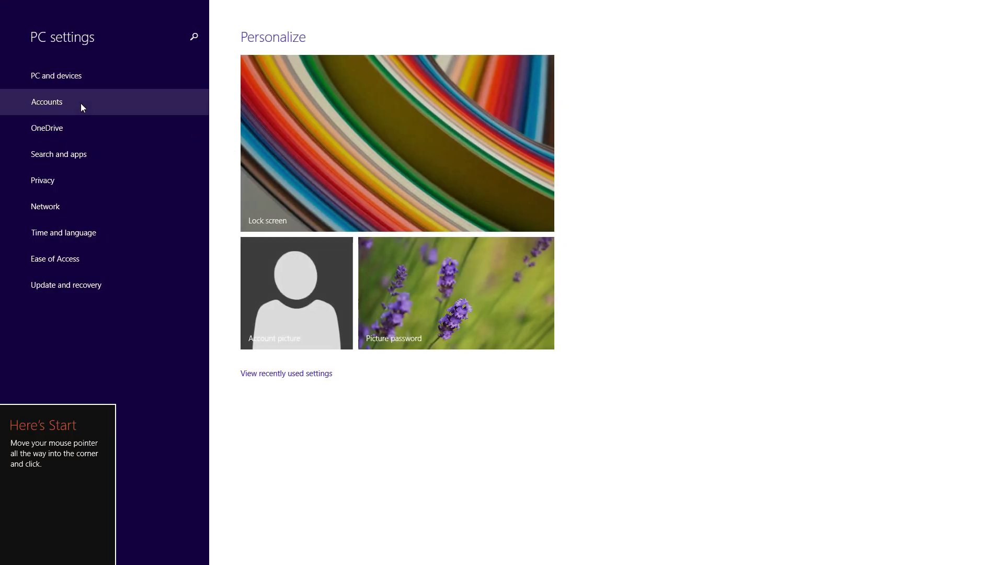
left_click(81, 103)
left_click(56, 128)
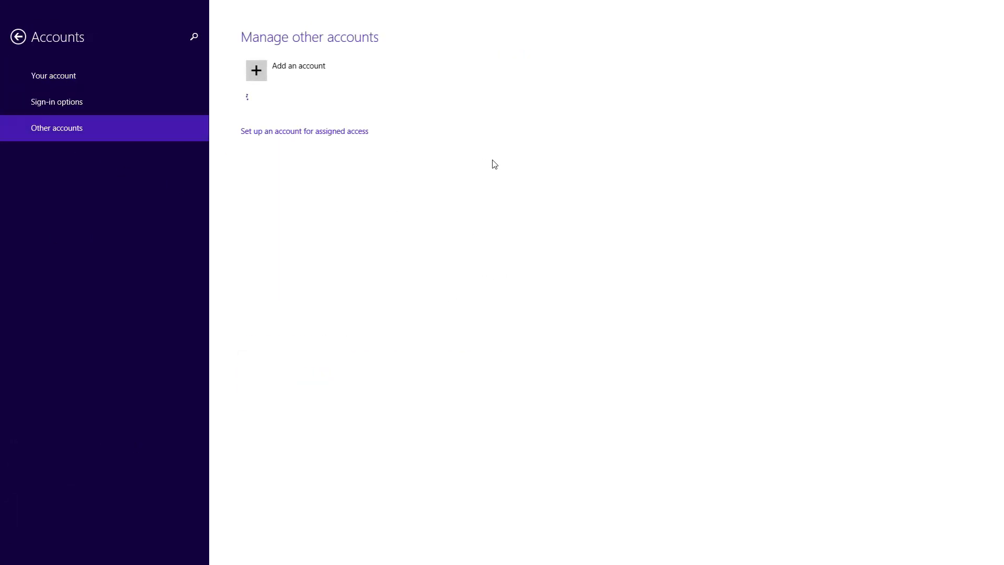
left_click(347, 108)
left_click(458, 136)
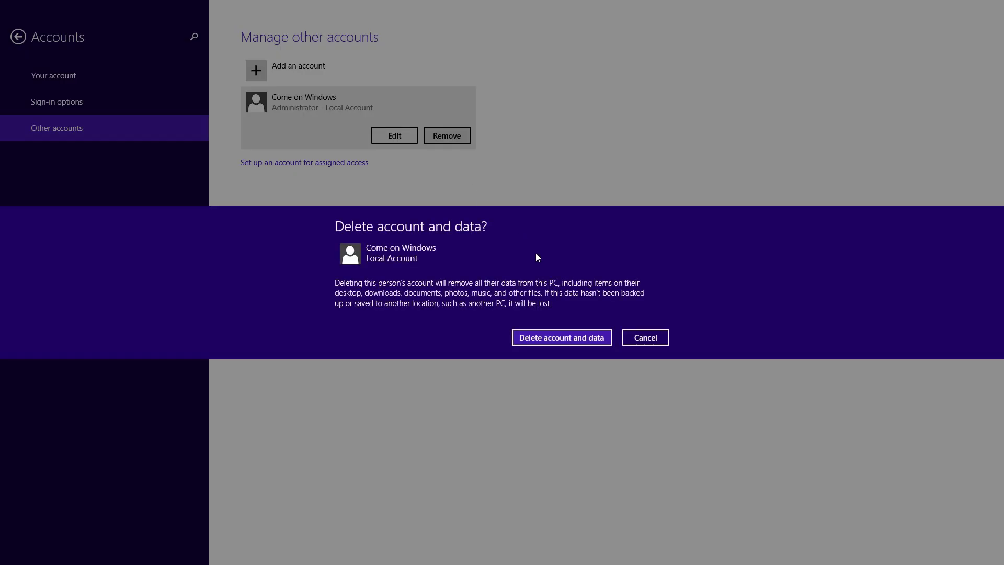
left_click(576, 335)
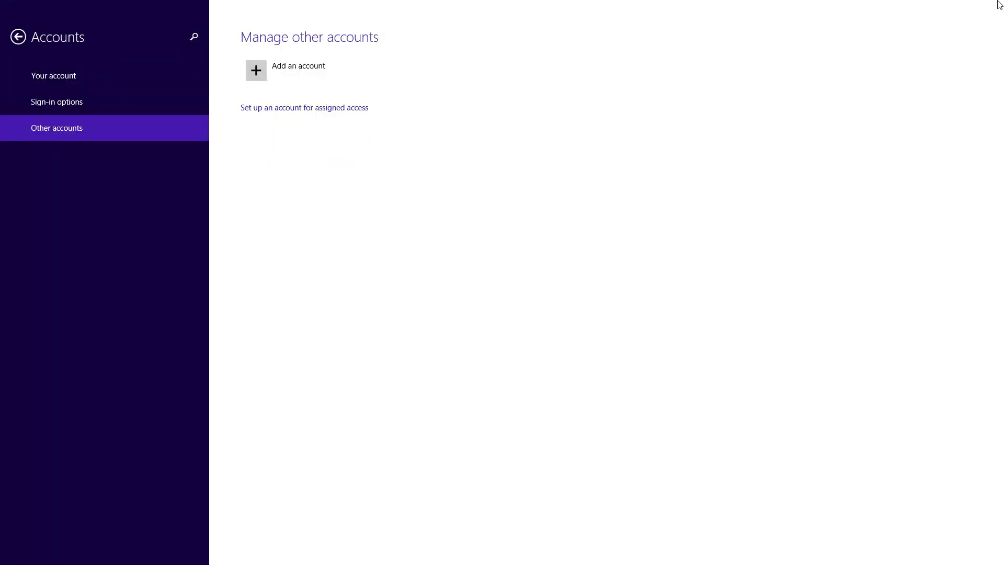
left_click(996, 6)
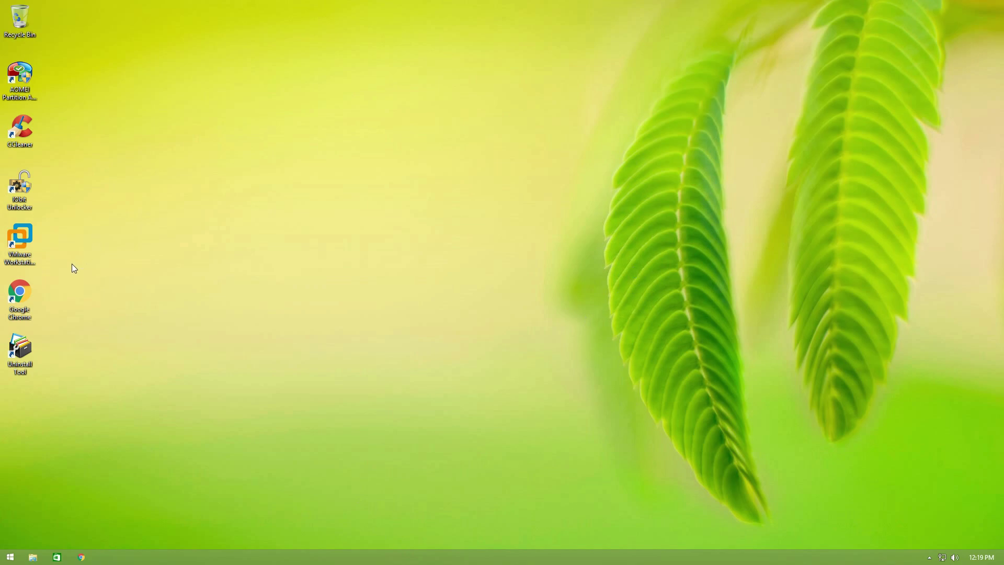
Step: Arrange Chrome, AOMEI and IObit Unlocker shortcuts in the left column and refresh the desktop
left_click_drag(20, 293, 218, 236)
left_click_drag(21, 79, 219, 81)
left_click_drag(218, 237, 59, 79)
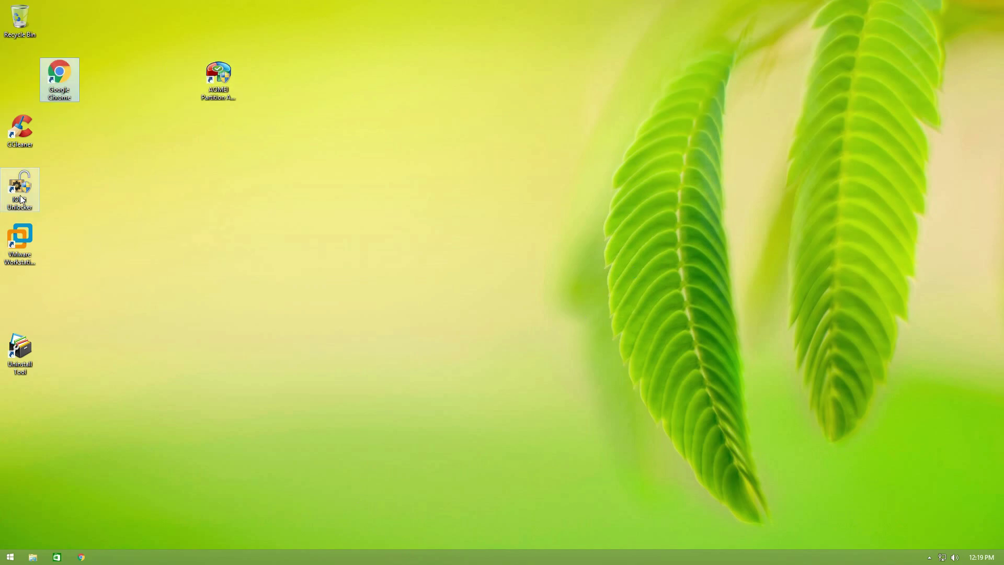
left_click_drag(21, 199, 180, 199)
left_click_drag(20, 242, 20, 186)
left_click_drag(59, 78, 21, 79)
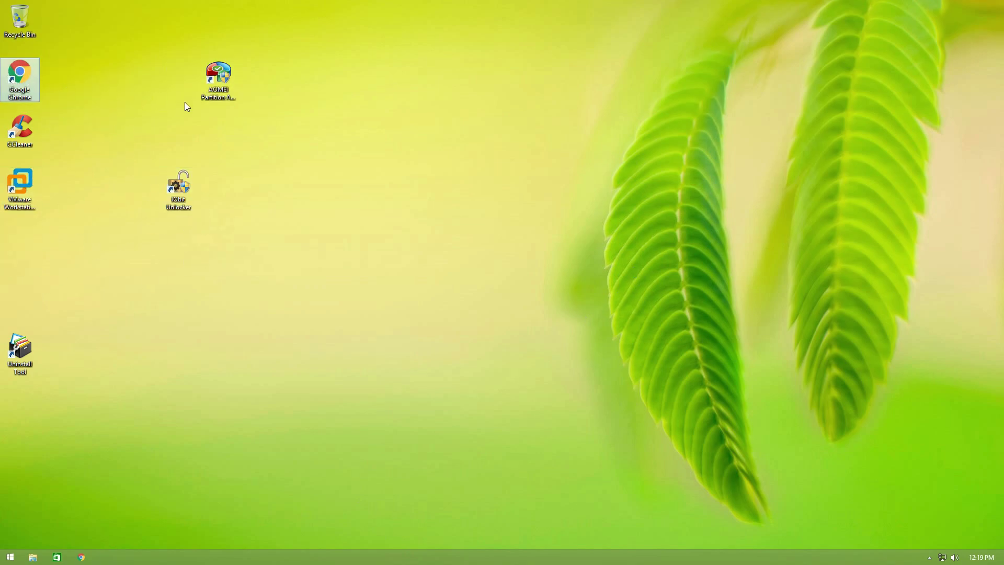
left_click(193, 288)
left_click_drag(224, 106, 24, 271)
left_click_drag(175, 207, 16, 326)
right_click(424, 257)
left_click(446, 285)
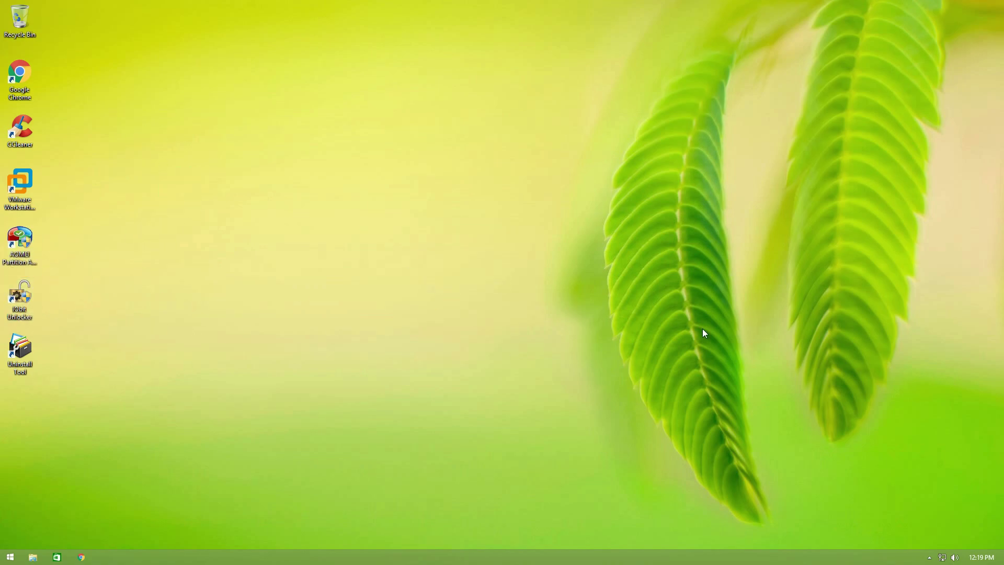
Step: Unpin the Store, move Chrome before Explorer, and pin Control Panel to the taskbar
right_click(57, 557)
left_click(62, 532)
left_click_drag(57, 557, 33, 557)
key("super")
type("control")
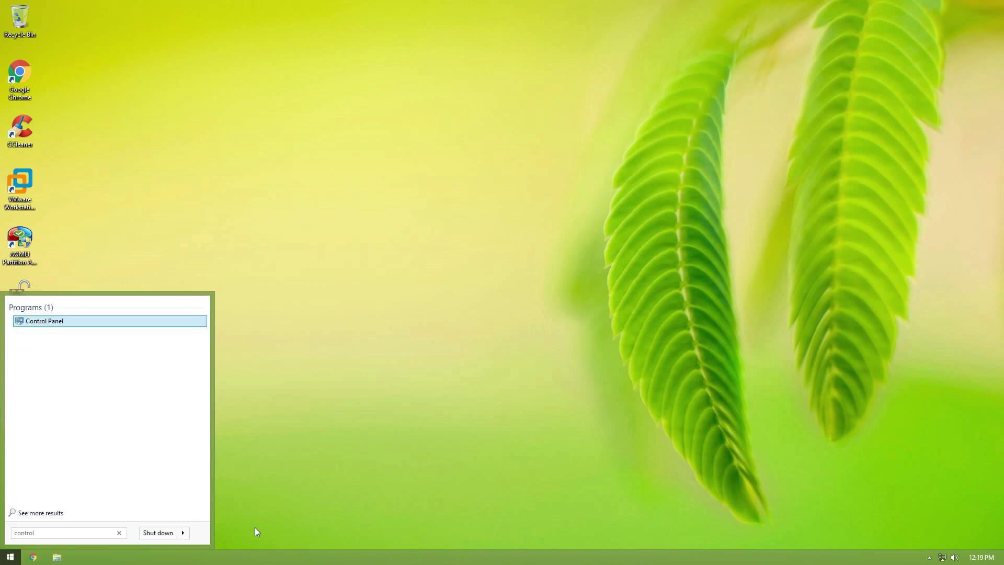
left_click(57, 320)
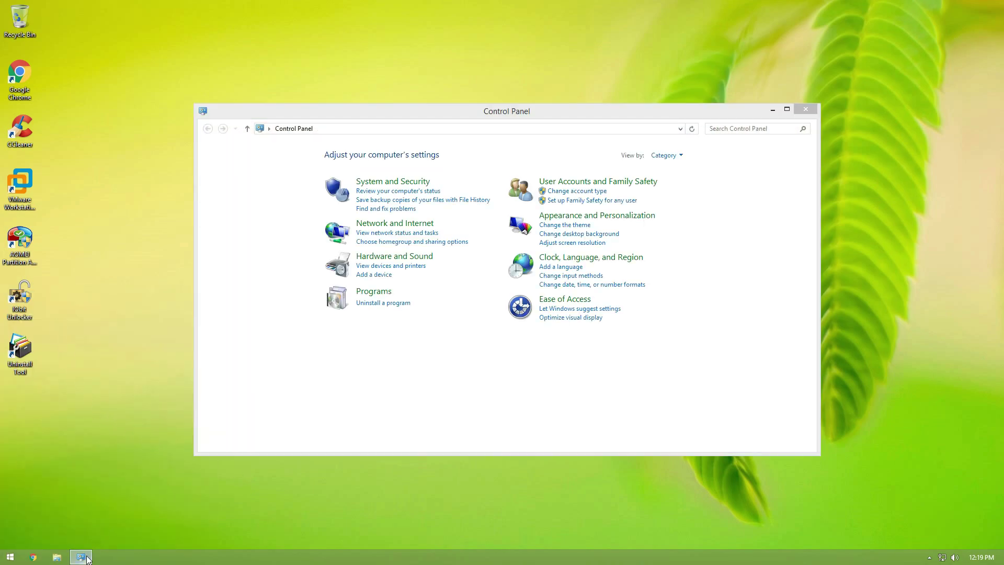
right_click(80, 557)
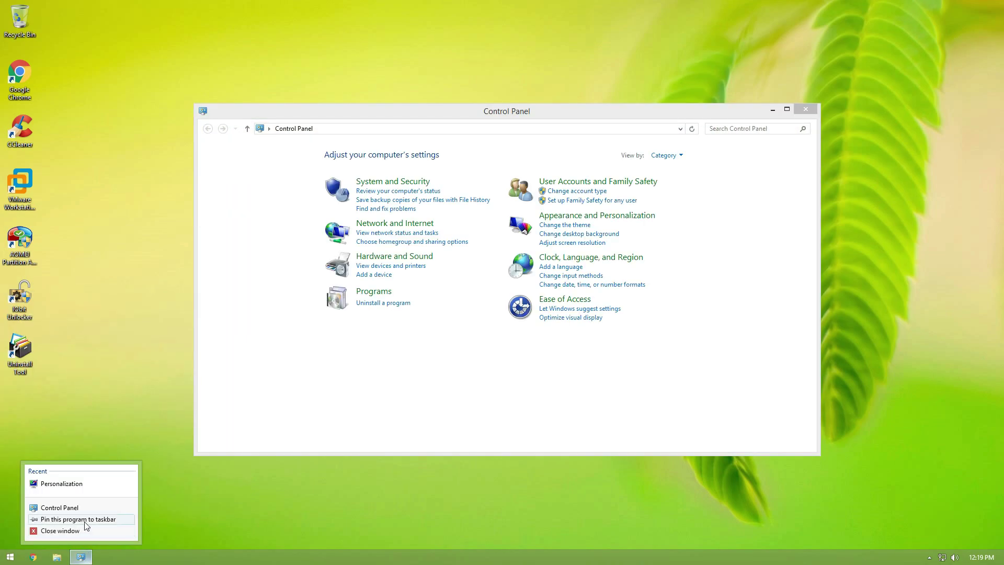
left_click(68, 518)
left_click(805, 109)
Step: Pin CCleaner and VMware Workstation to the taskbar, then shut down Windows
right_click(24, 133)
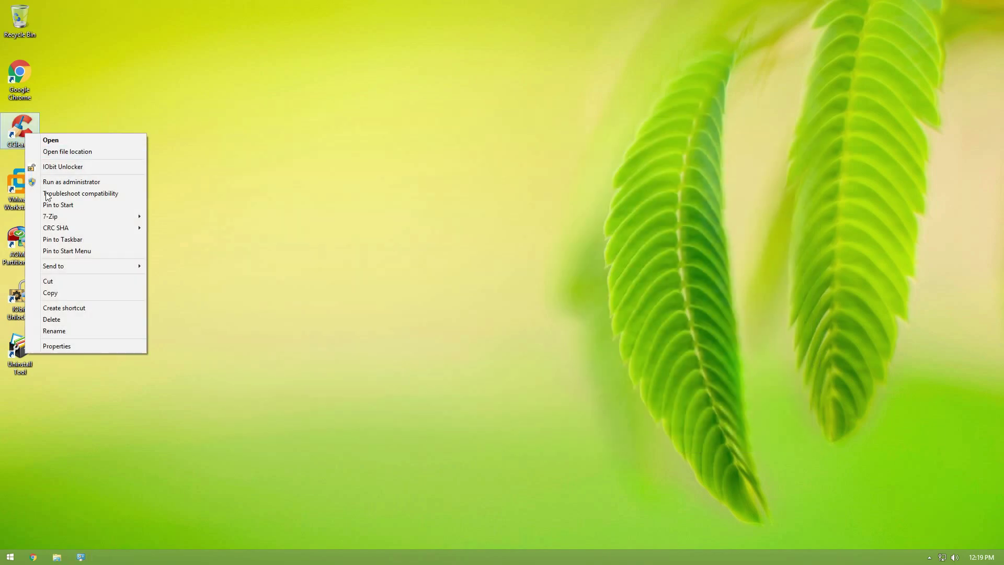
left_click(70, 240)
right_click(24, 195)
left_click(61, 300)
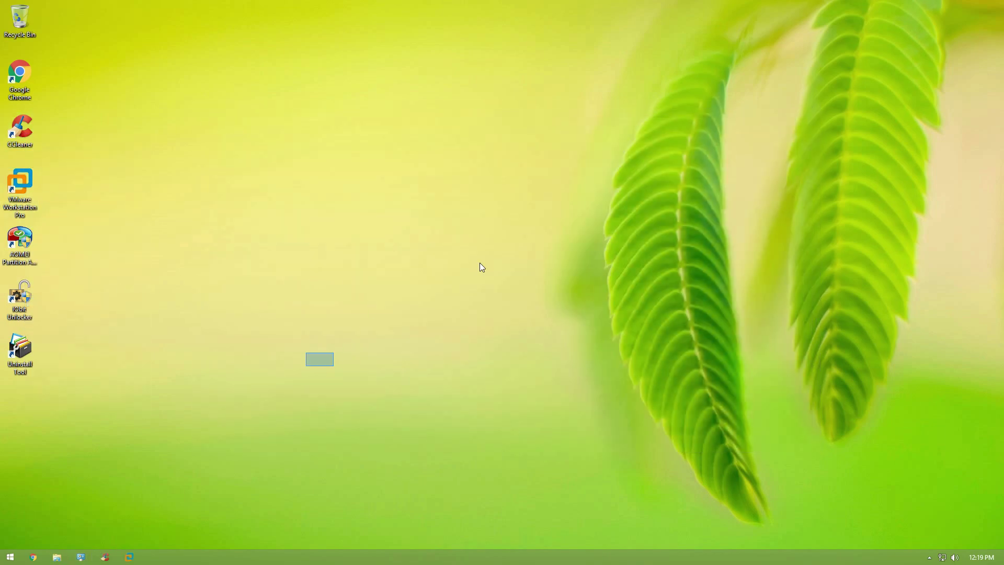
left_click(18, 561)
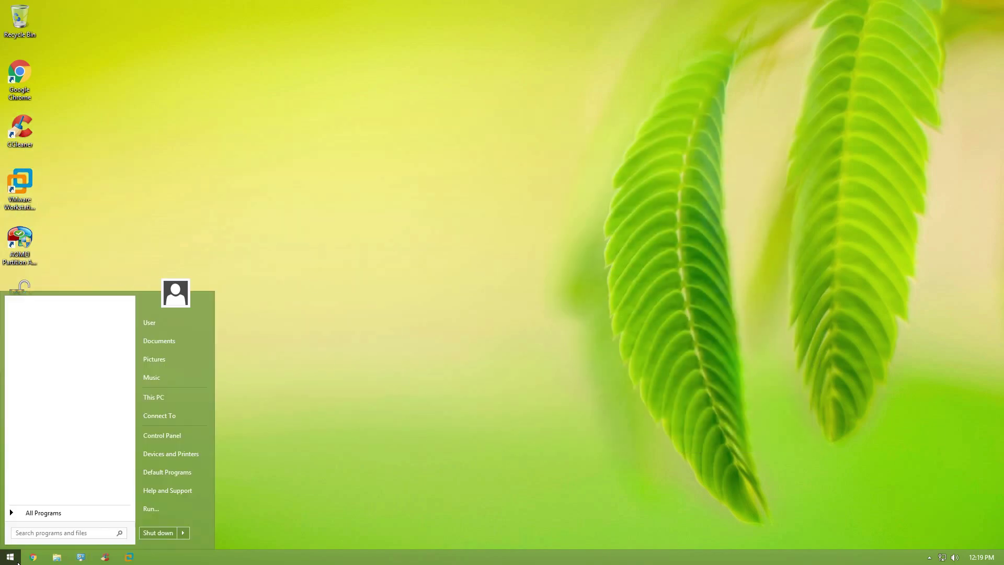
left_click(164, 530)
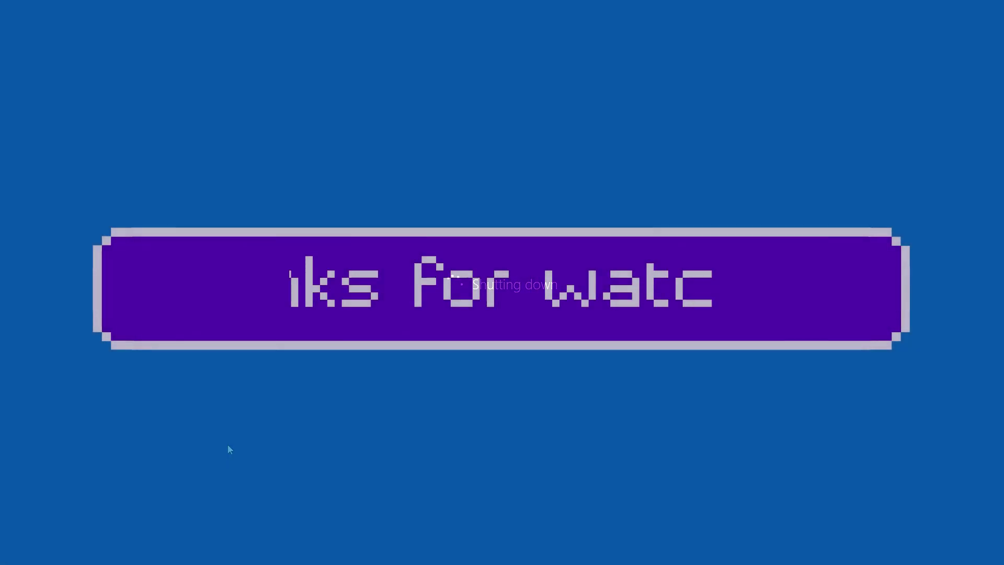